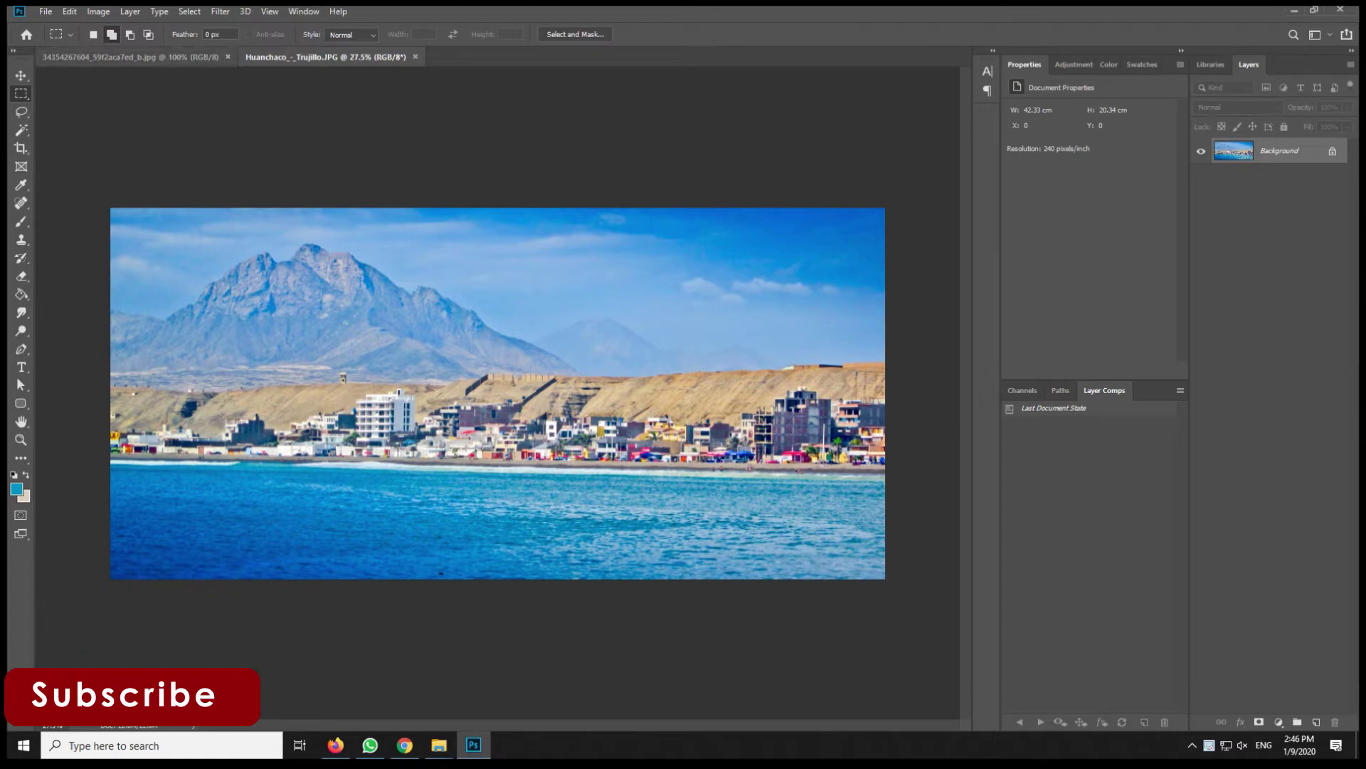
Select the Move tool and open the Huanchaco photo's Background layer context menu
key("ctrl+Tab")
scroll(498, 393, "up", 1)
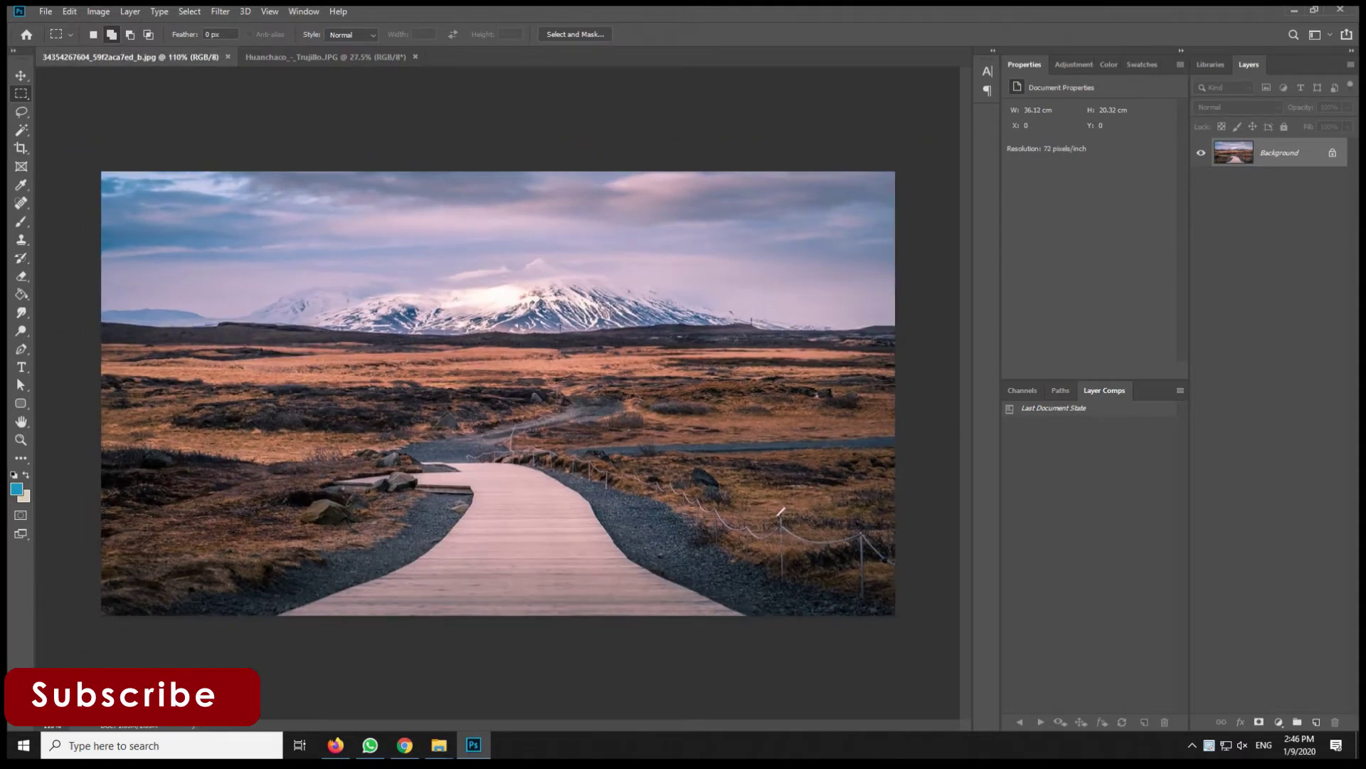
key("v")
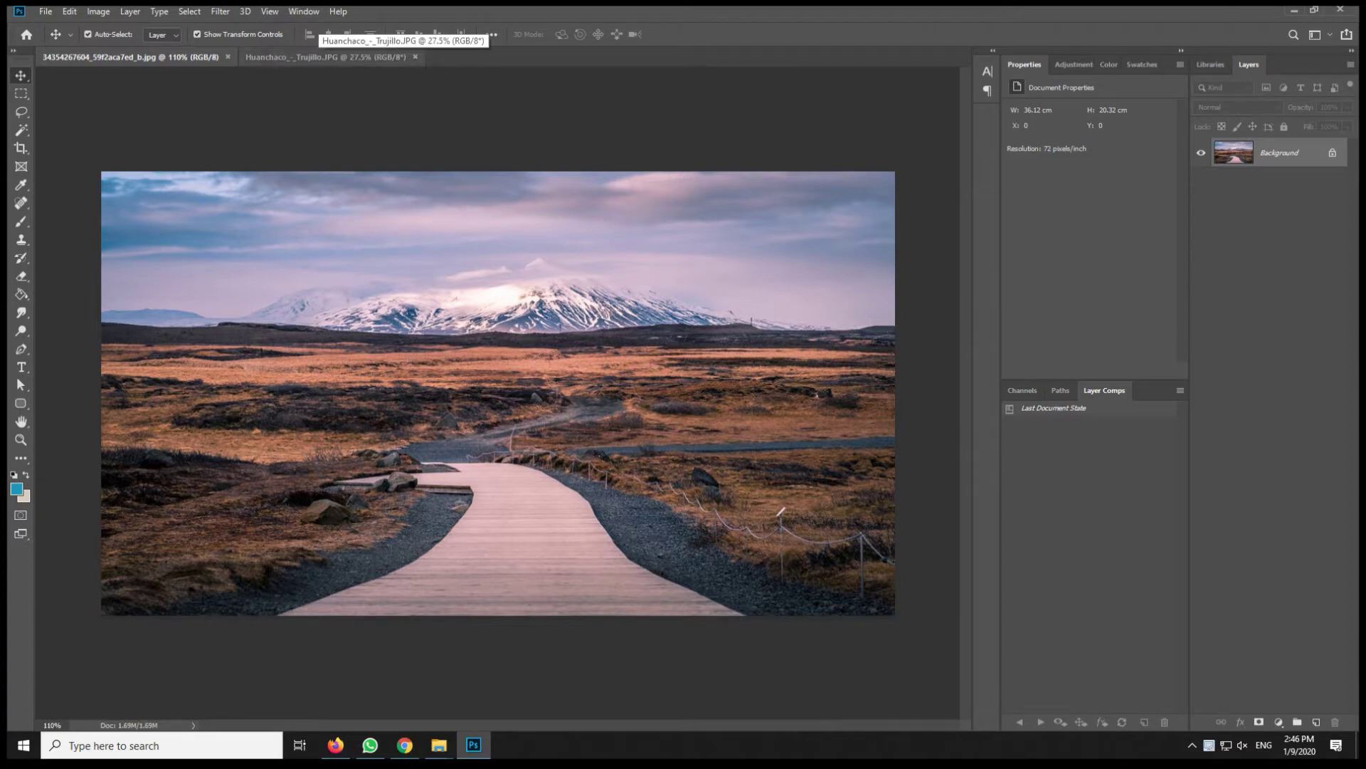
left_click(326, 57)
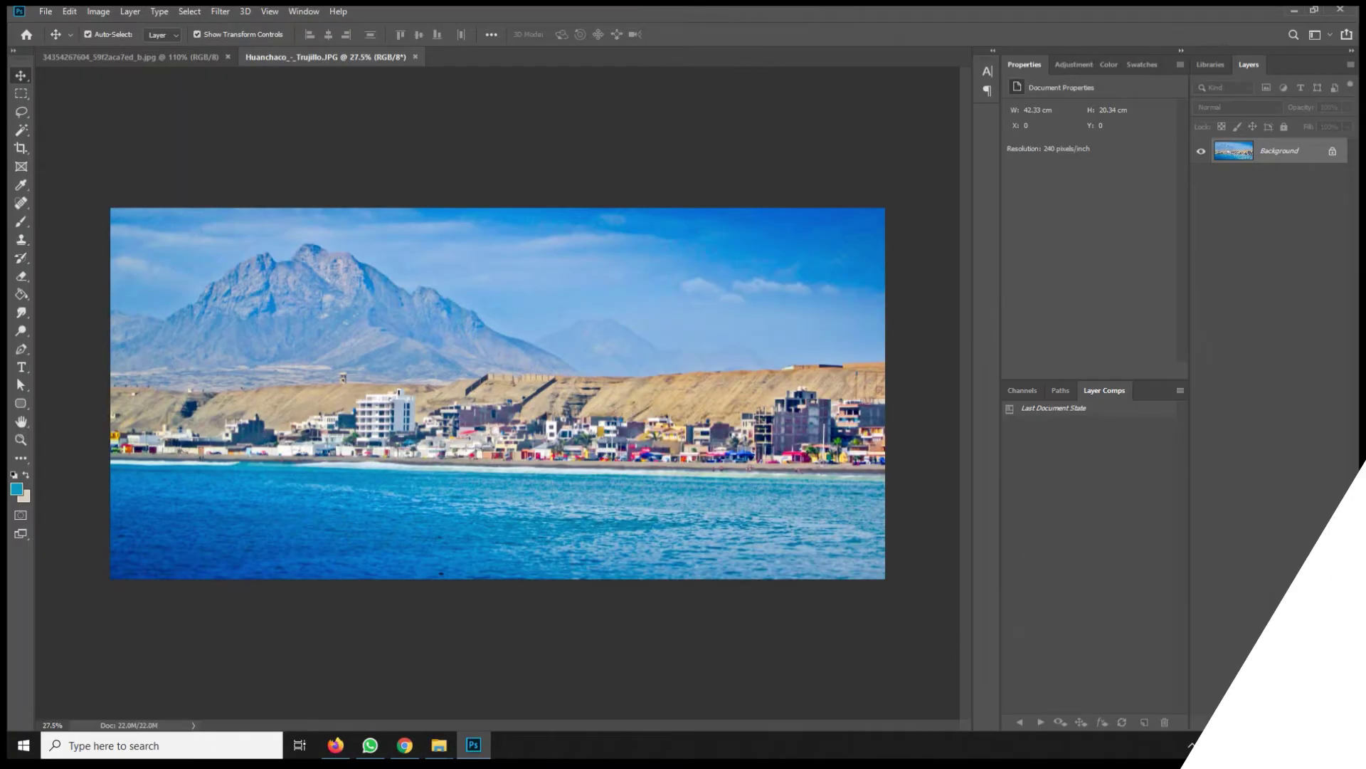
right_click(1224, 151)
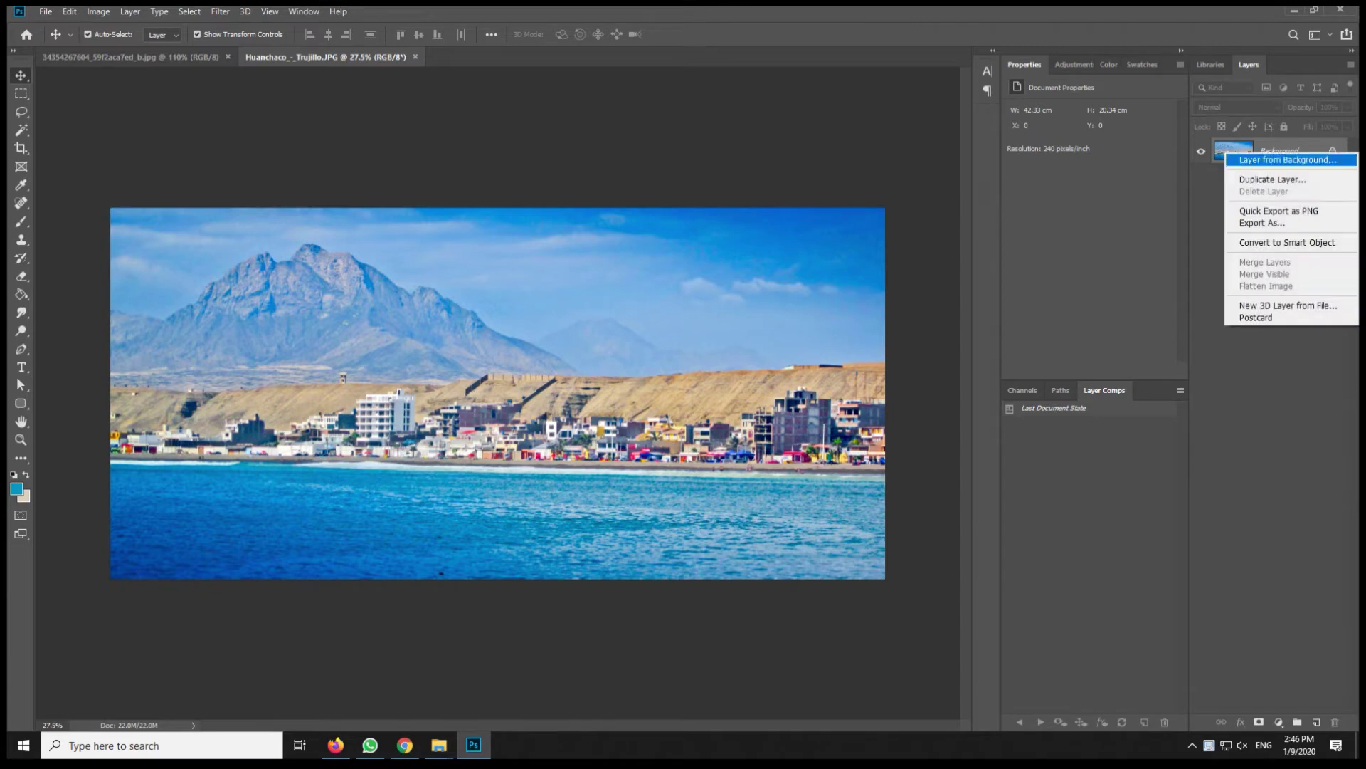
Duplicate the coastal Background layer into the boardwalk document and zoom out
left_click(1272, 180)
left_click(674, 260)
left_click(800, 209)
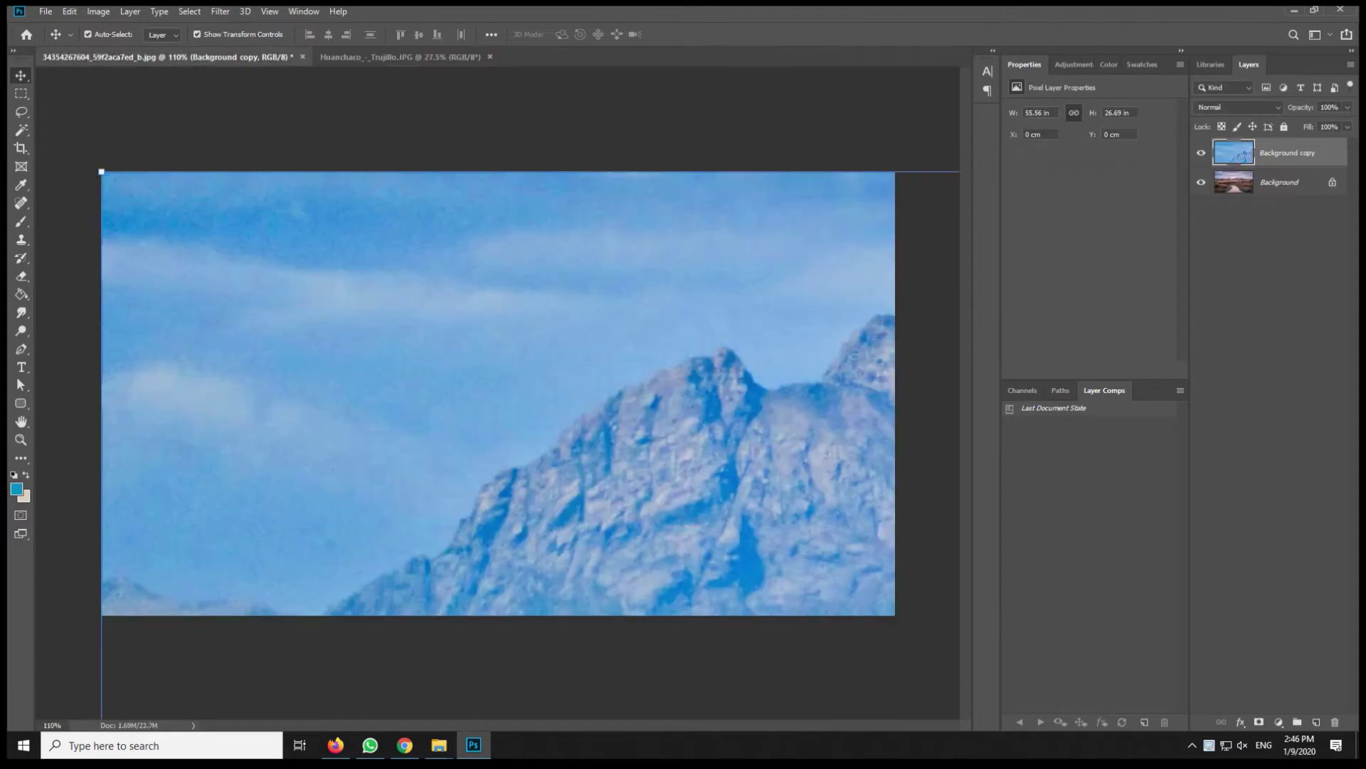
scroll(499, 392, "down", 3)
scroll(498, 393, "down", 1)
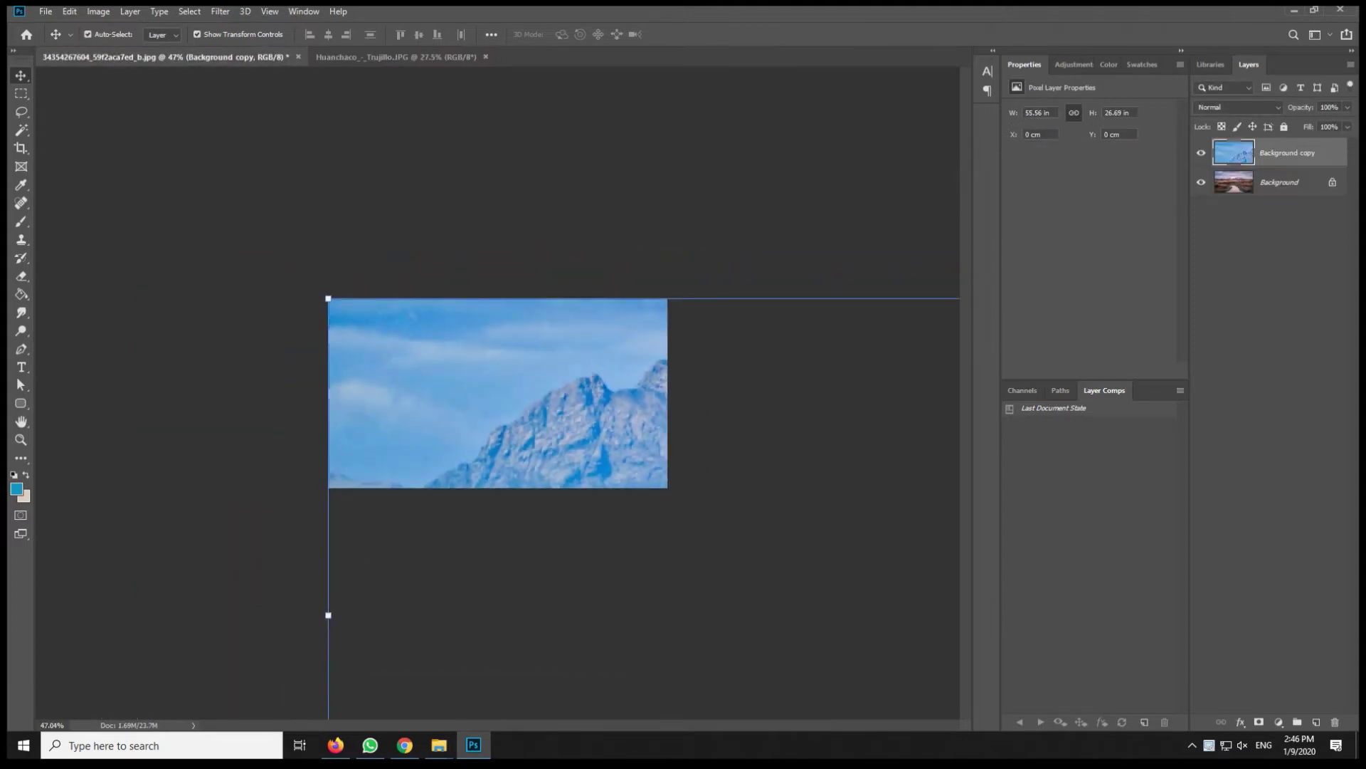
scroll(499, 394, "down", 1)
scroll(498, 394, "down", 1)
scroll(498, 394, "down", 1)
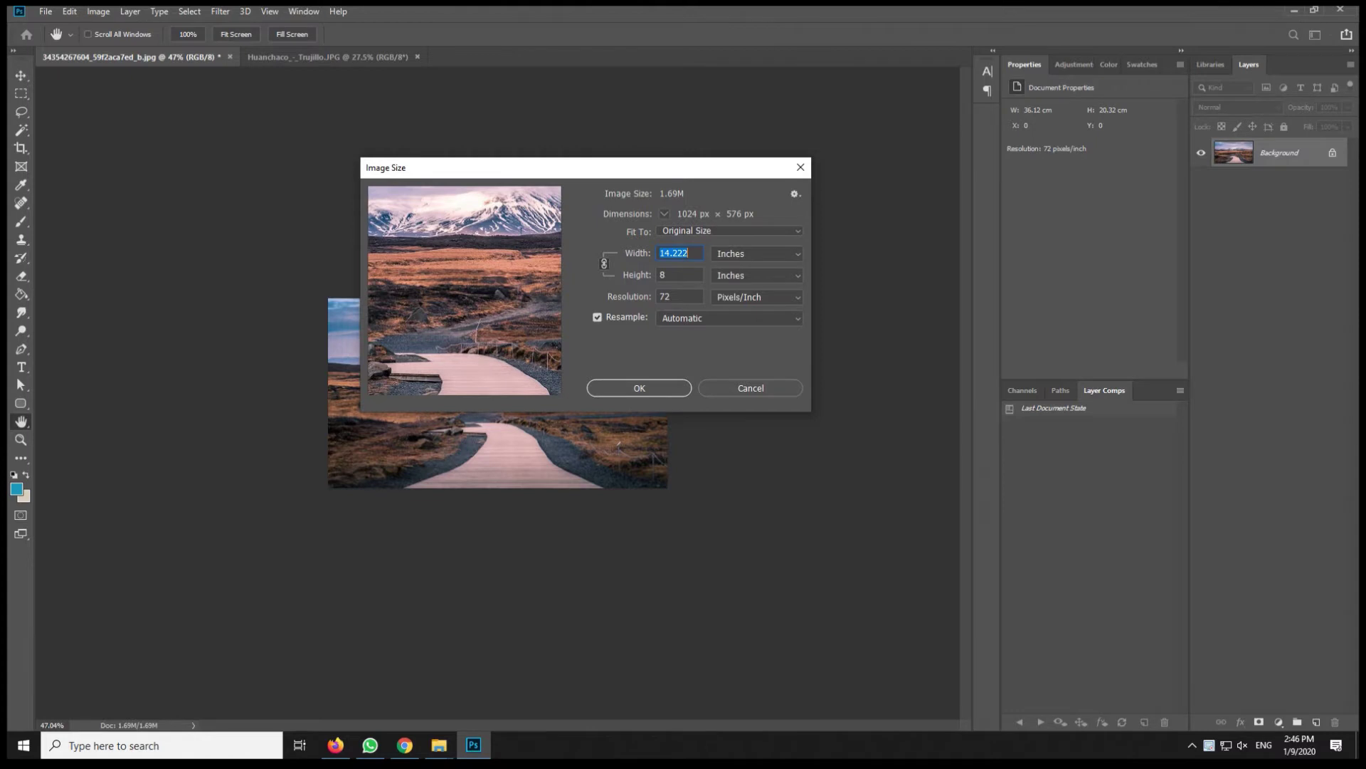
Resize the boardwalk image to 150 ppi and 15 inches wide (2250 × 1266 px)
key("Tab")
key("Tab")
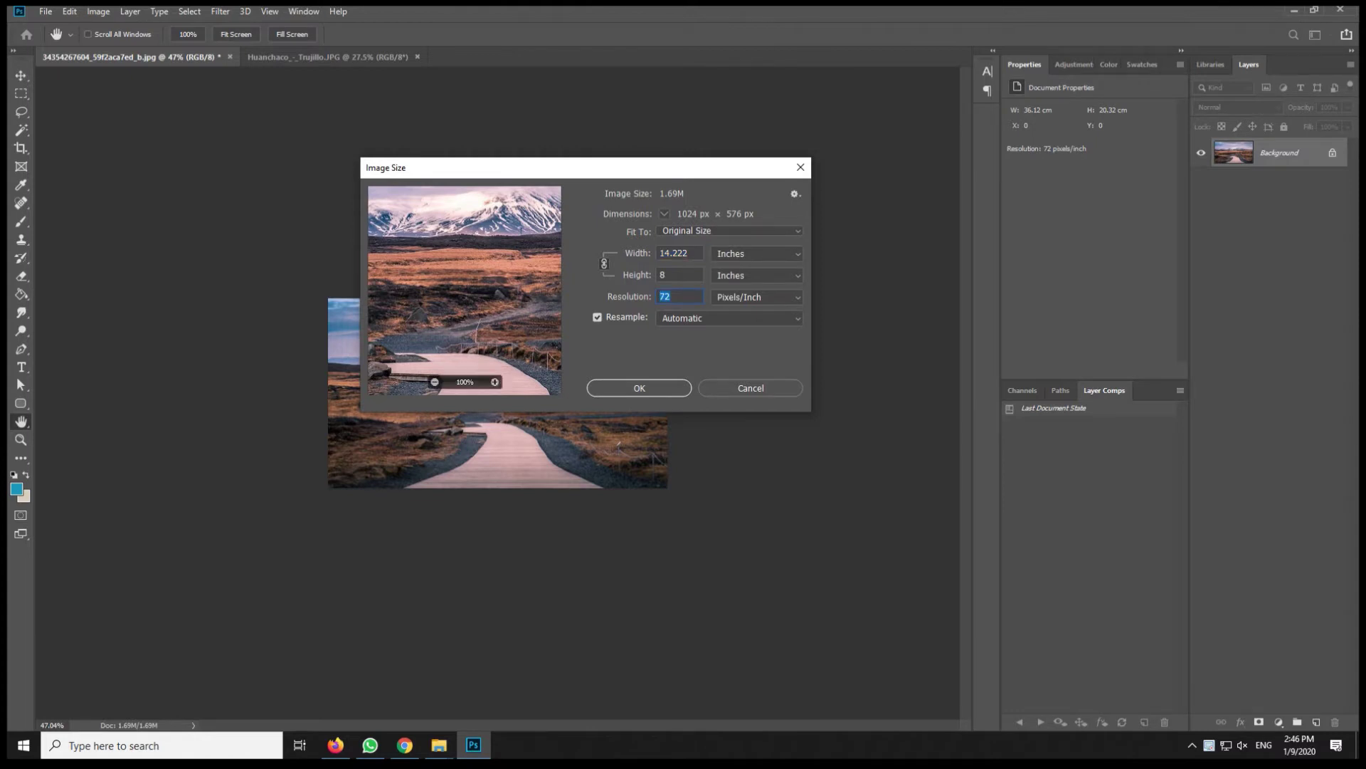
type("5")
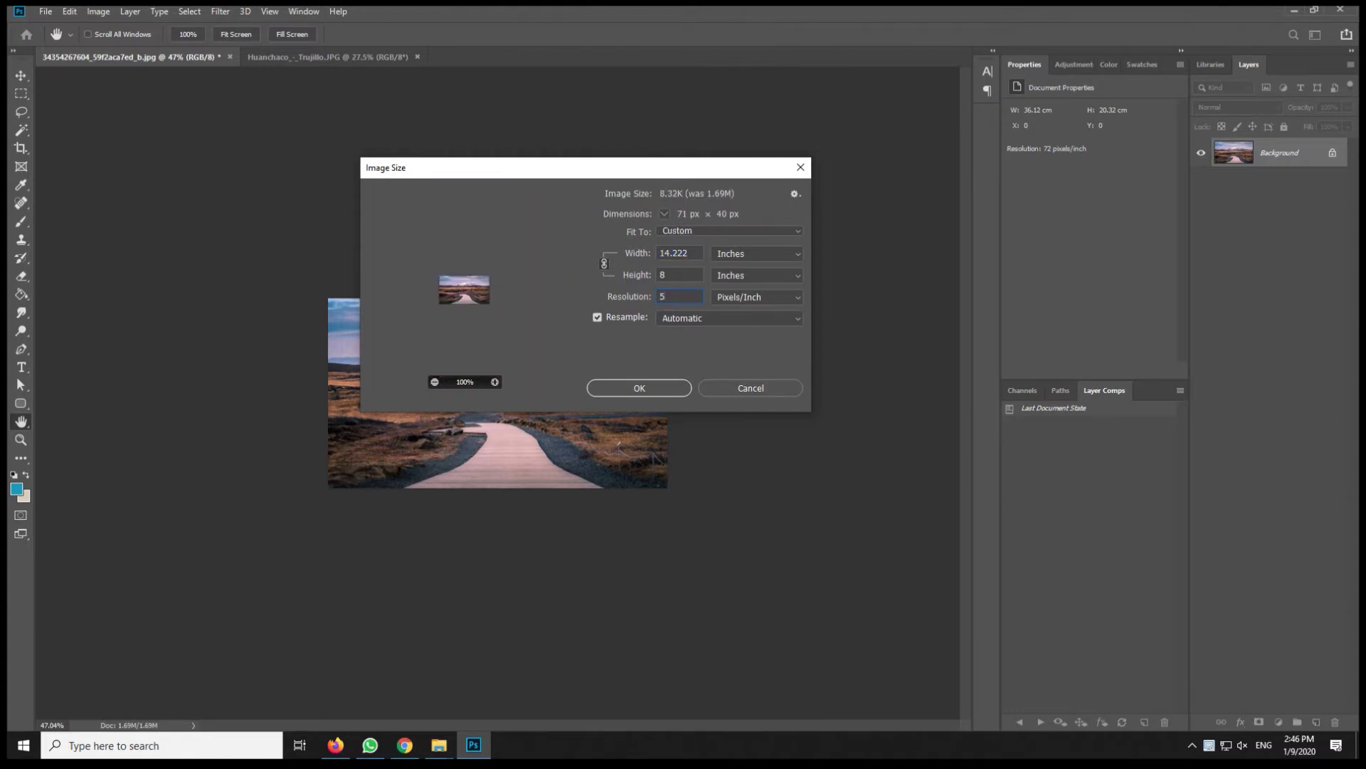
key("BackSpace")
type("150")
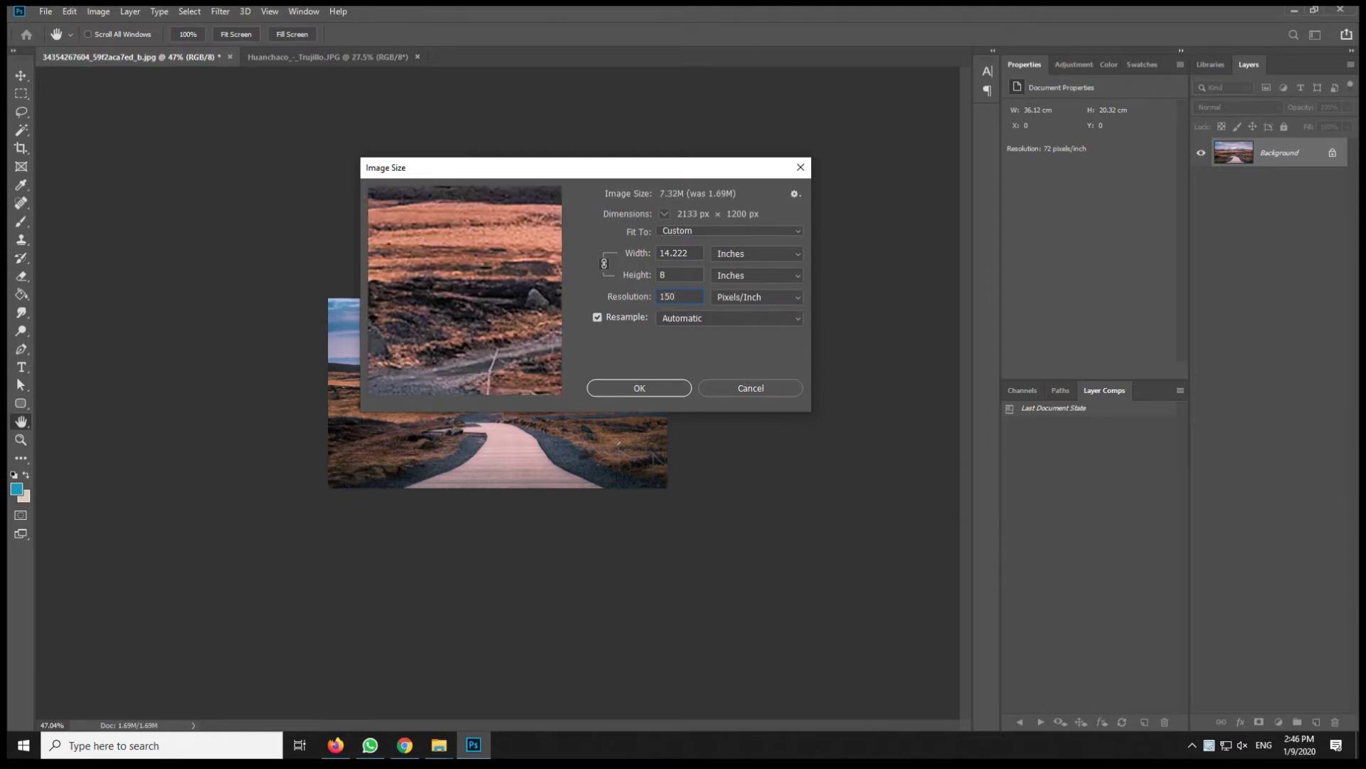
key("shift+Tab")
key("shift+Tab")
type("15")
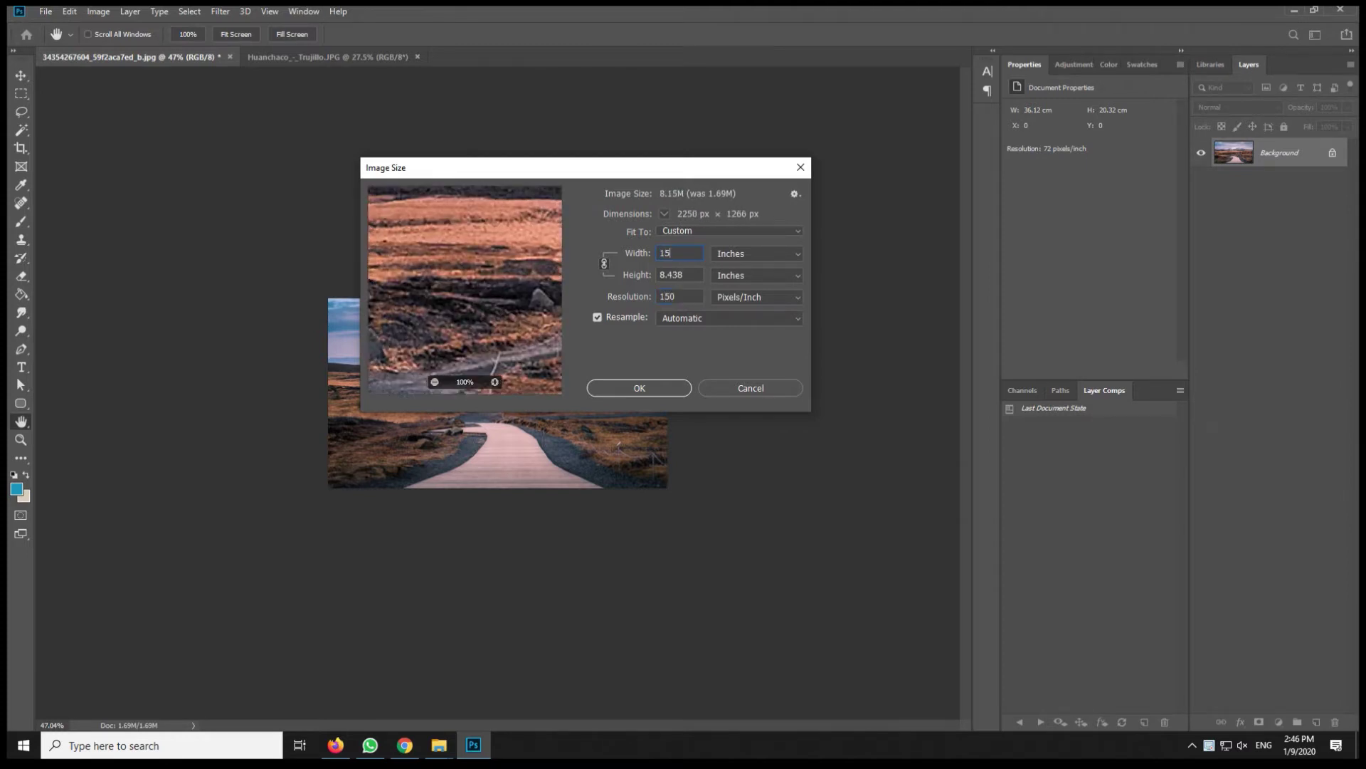
key("Return")
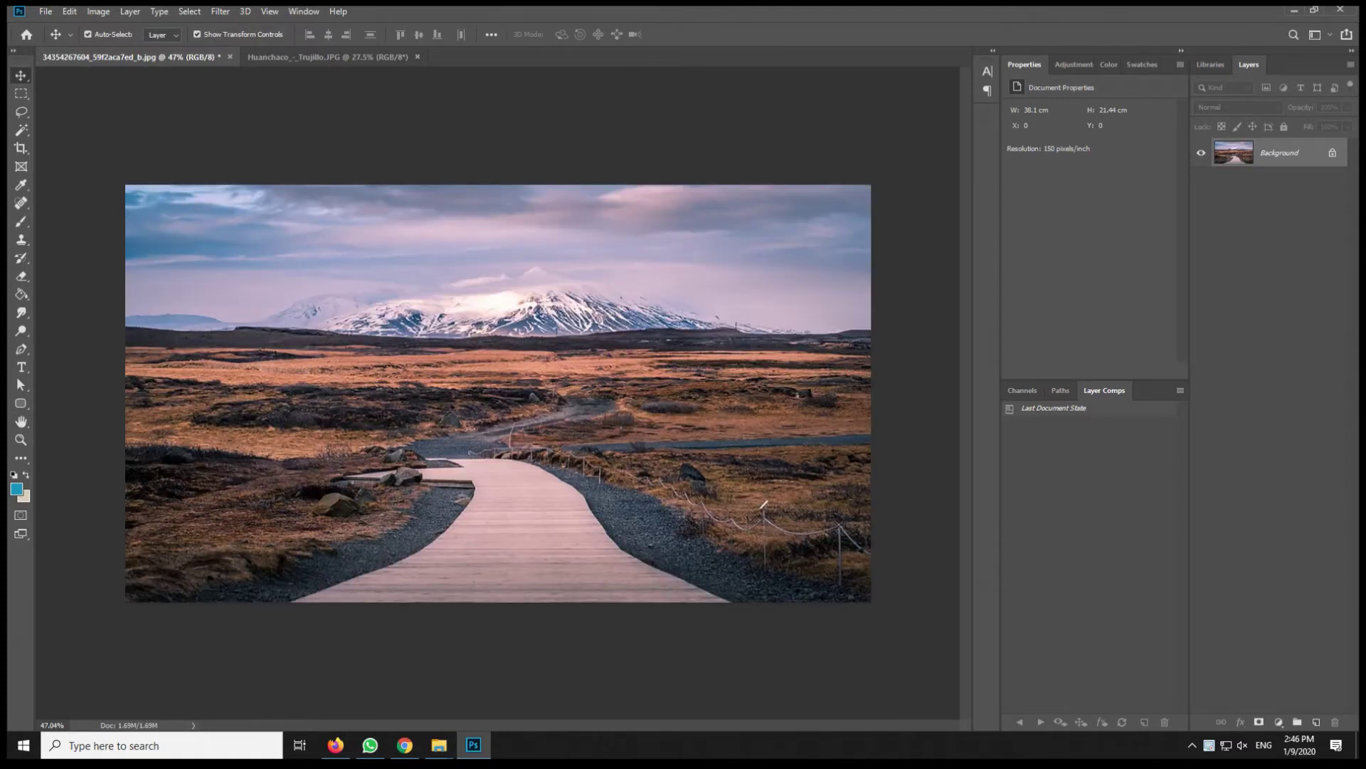
key("ctrl+Tab")
Duplicate the coastal photo's Background layer into the boardwalk document
right_click(1252, 150)
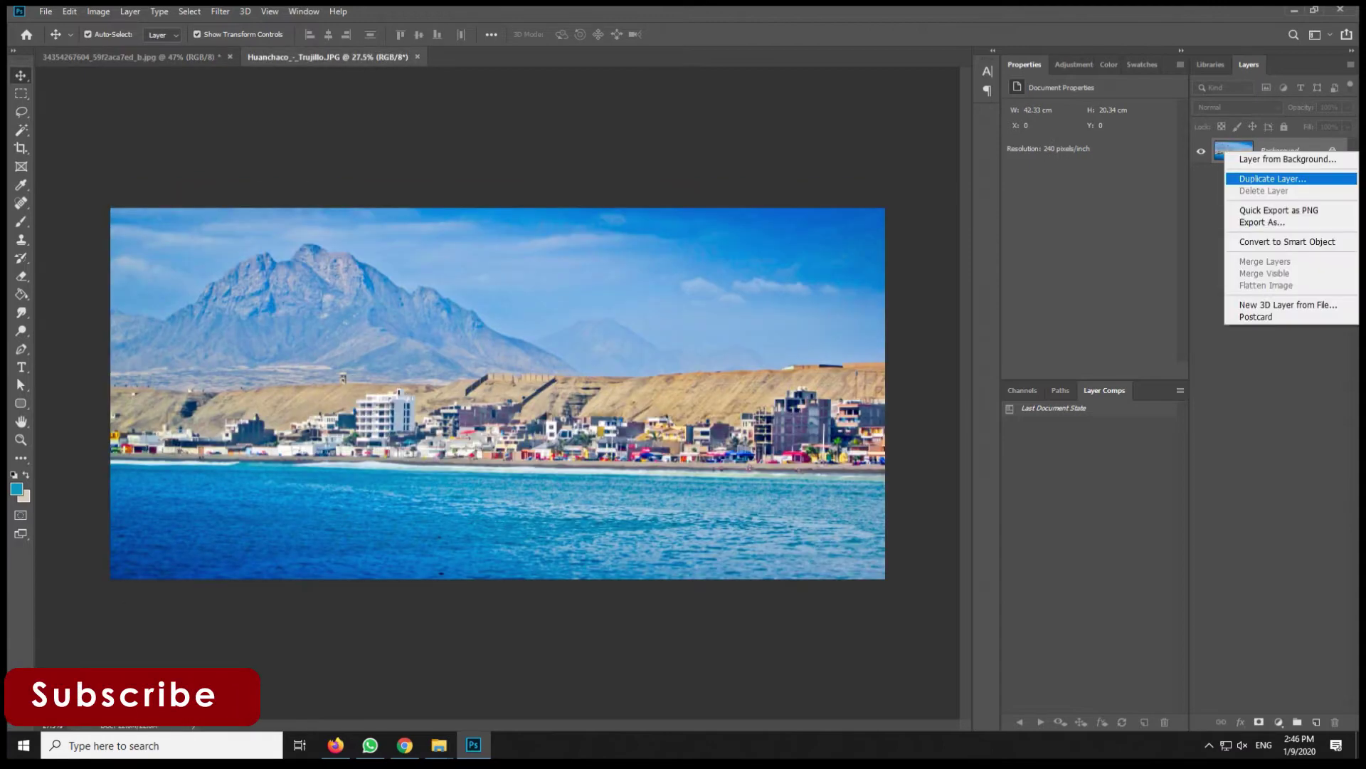
left_click(1253, 179)
key("Up")
key("Up")
key("Return")
key("Return")
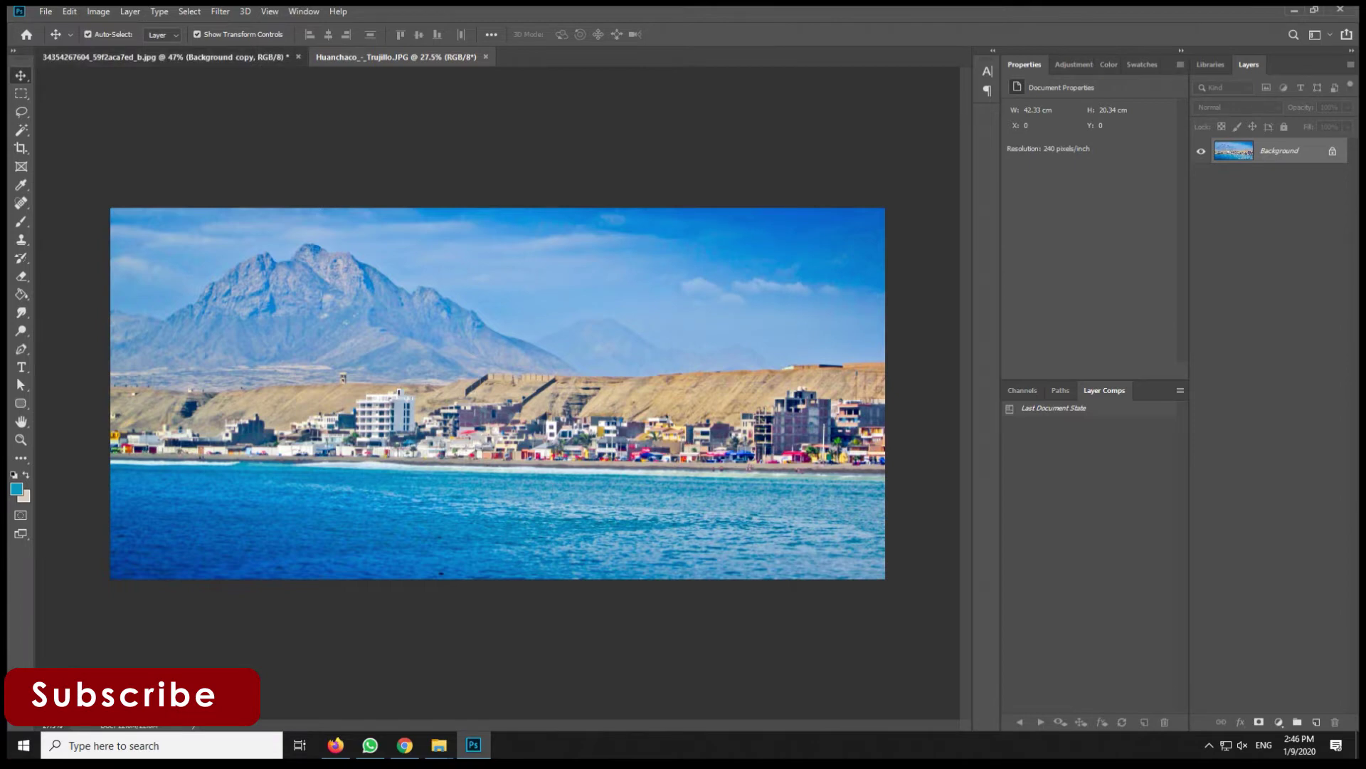
Scale the copied coastal layer down to about 57% to match the boardwalk width
key("ctrl+Tab")
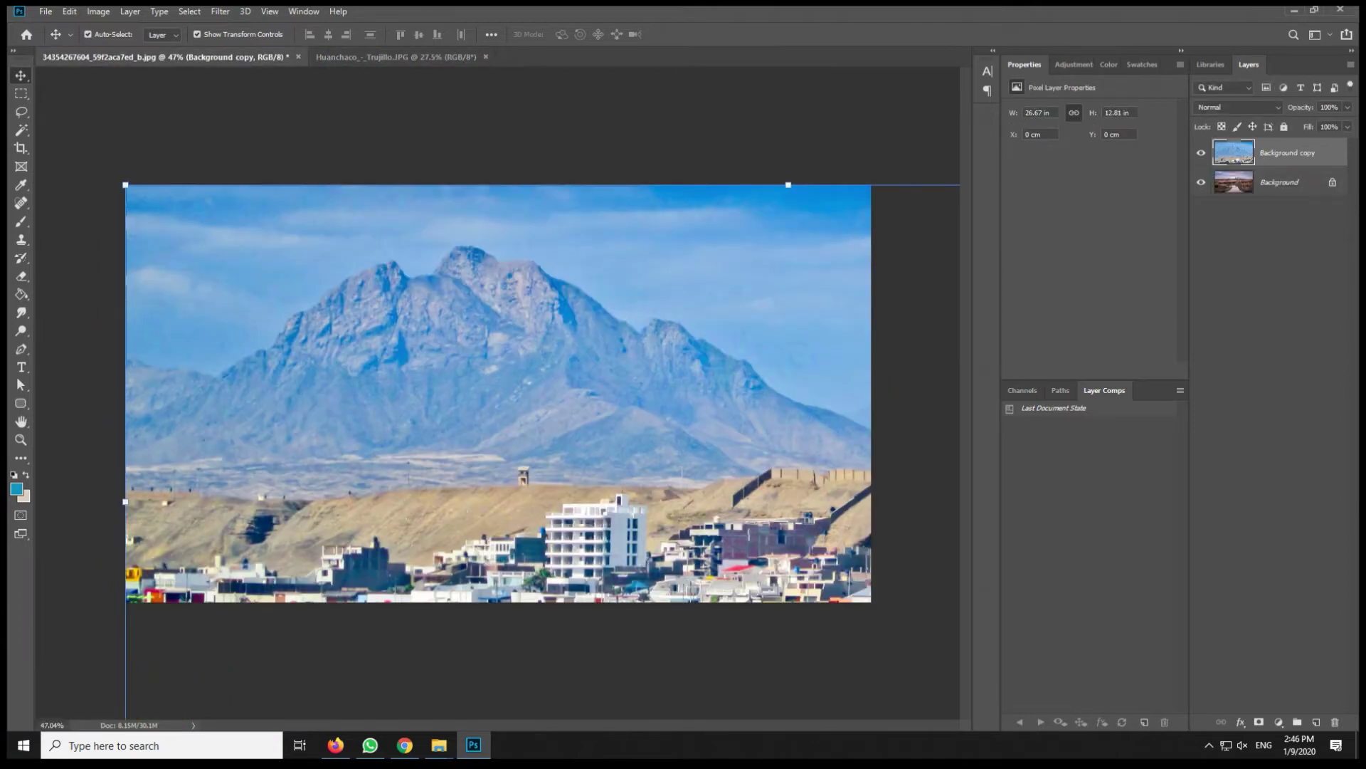
key("ctrl+minus")
key("ctrl+minus")
left_click_drag(909, 575, 661, 457)
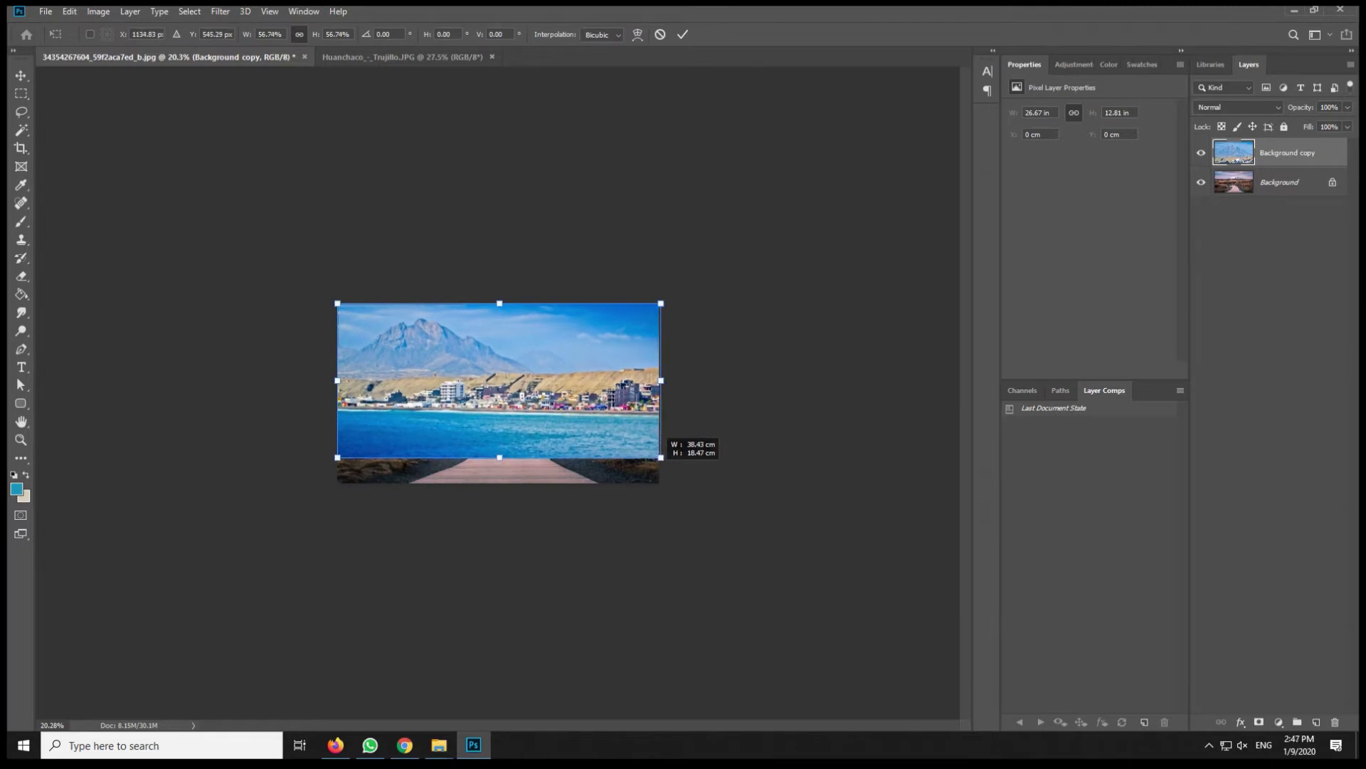
key("Return")
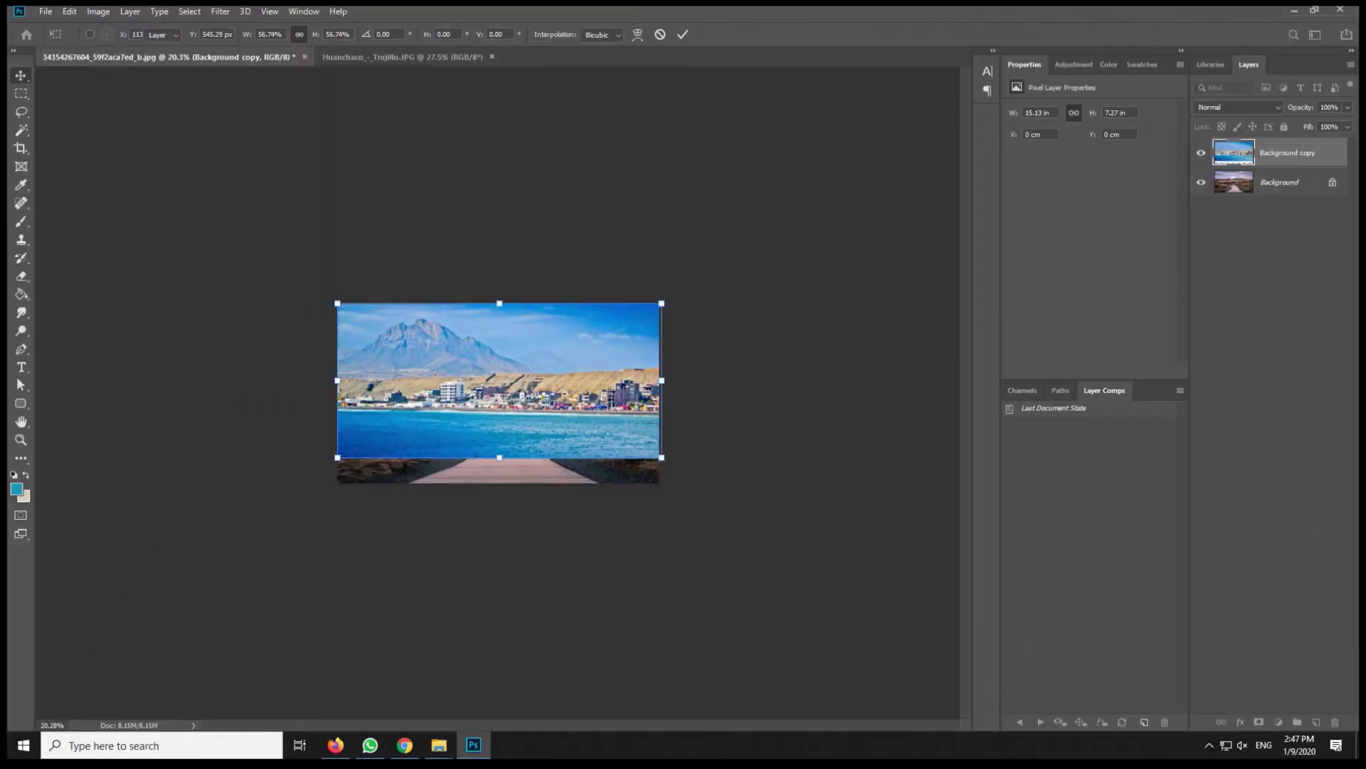
scroll(499, 393, "up", 3)
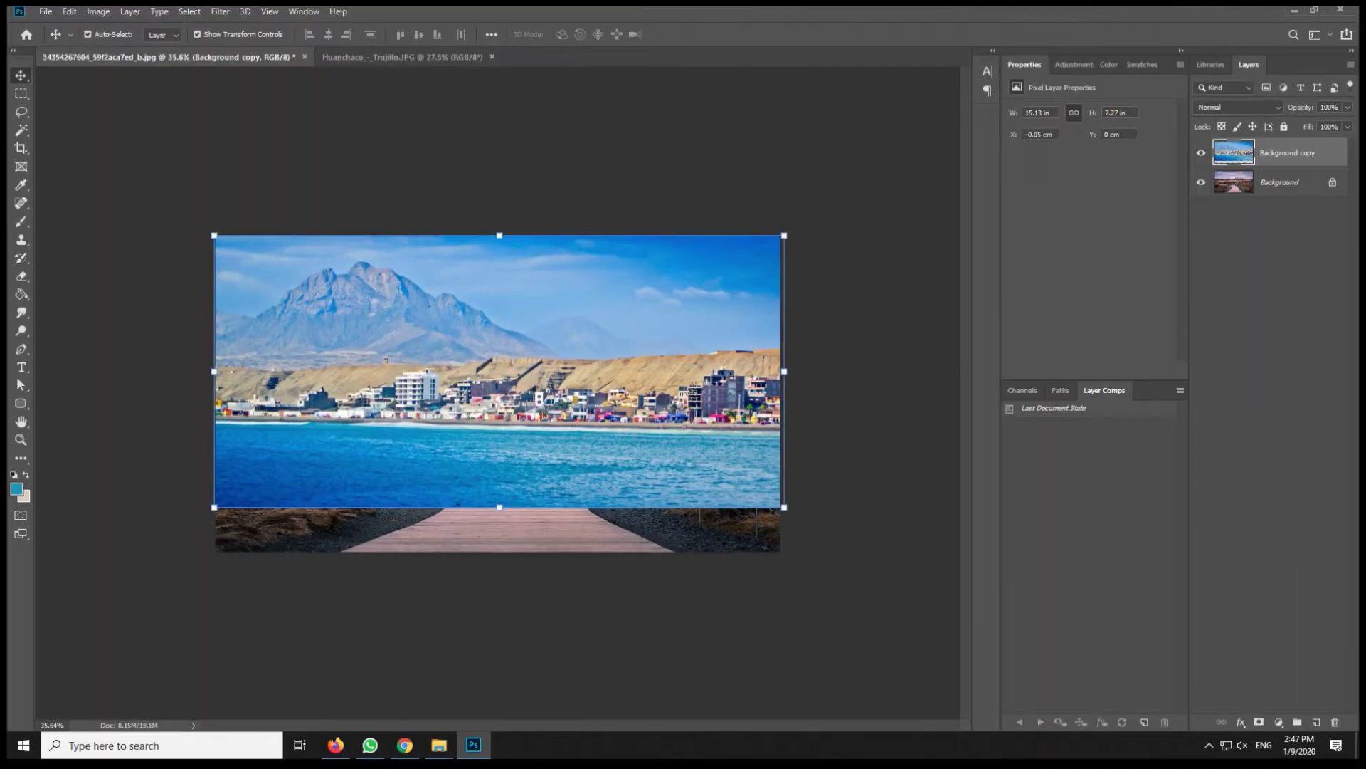
Toggle the coastal layer's visibility to compare it with the boardwalk photo
left_click(1202, 152)
left_click(1201, 152)
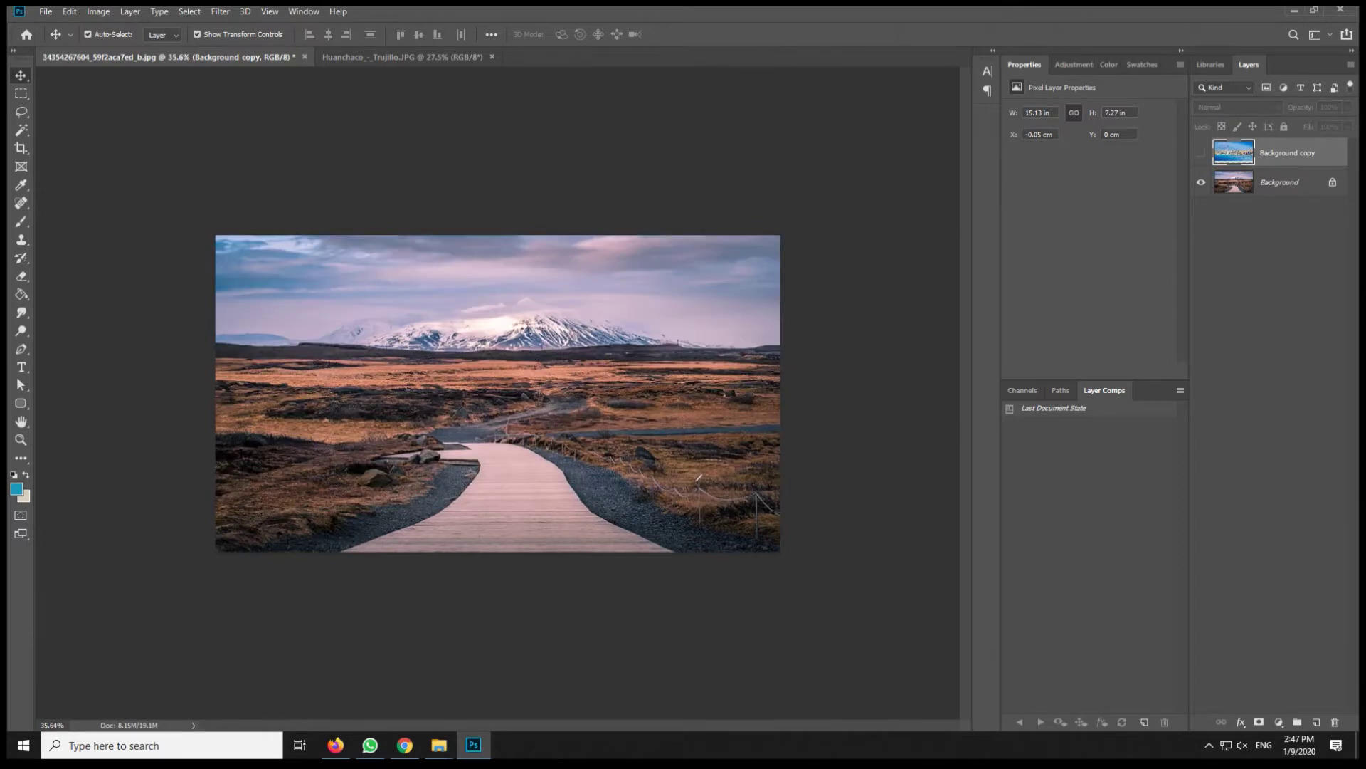
left_click(1202, 152)
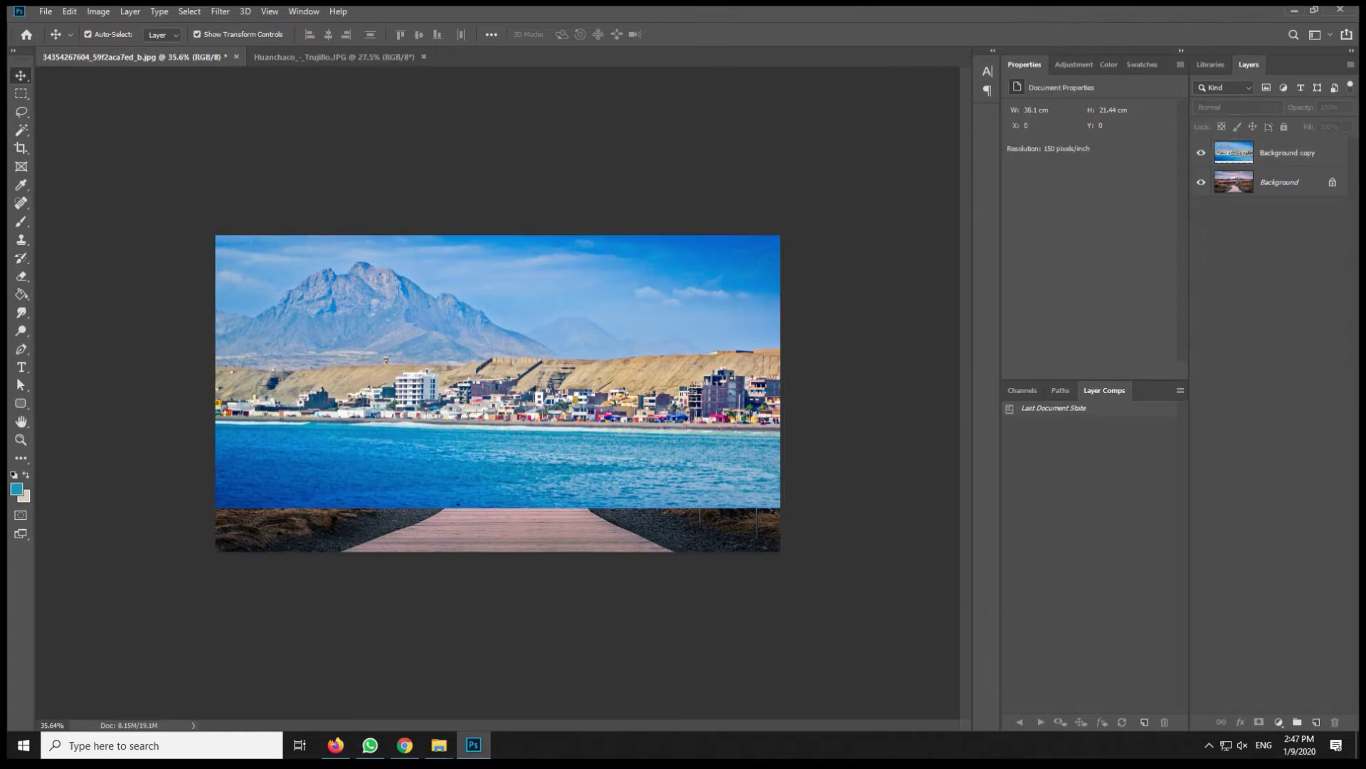
scroll(498, 393, "up", 1)
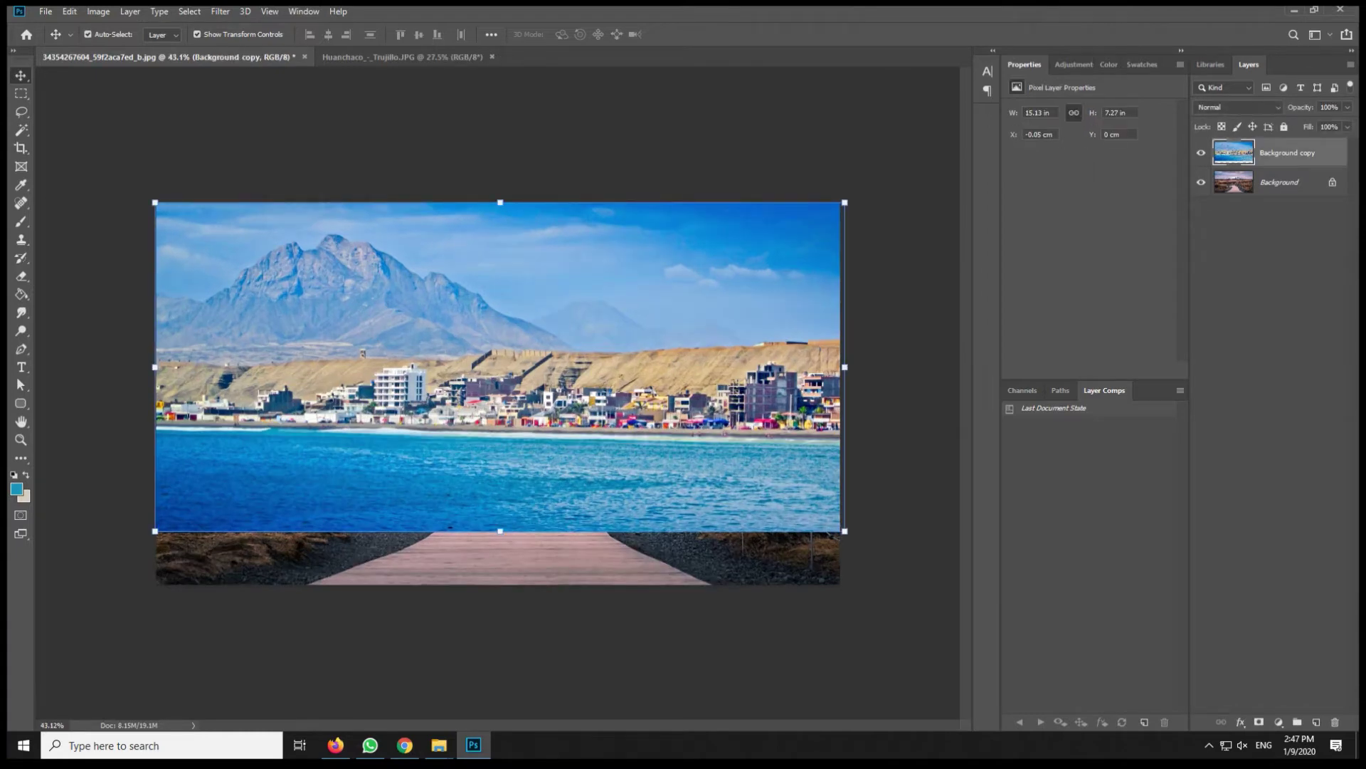
left_click(1201, 152)
left_click(1201, 152)
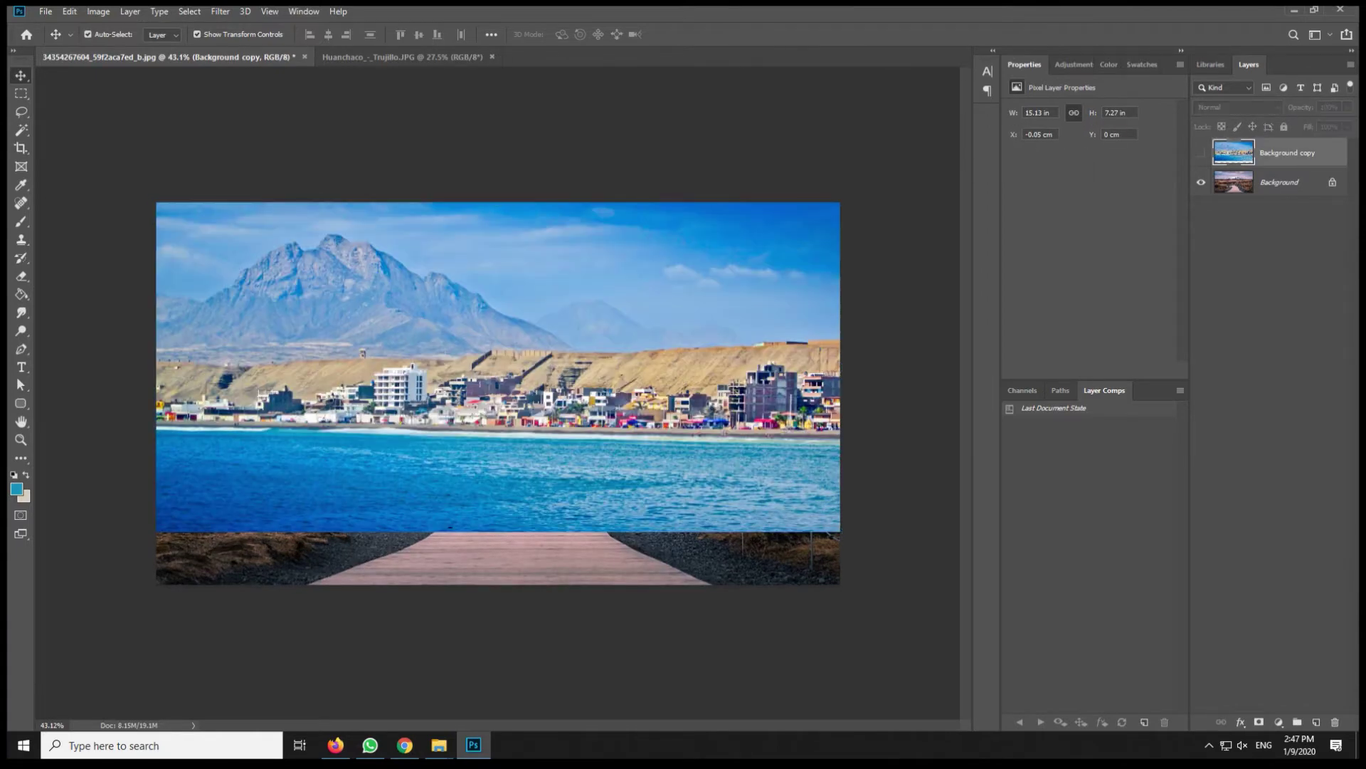
left_click(1201, 152)
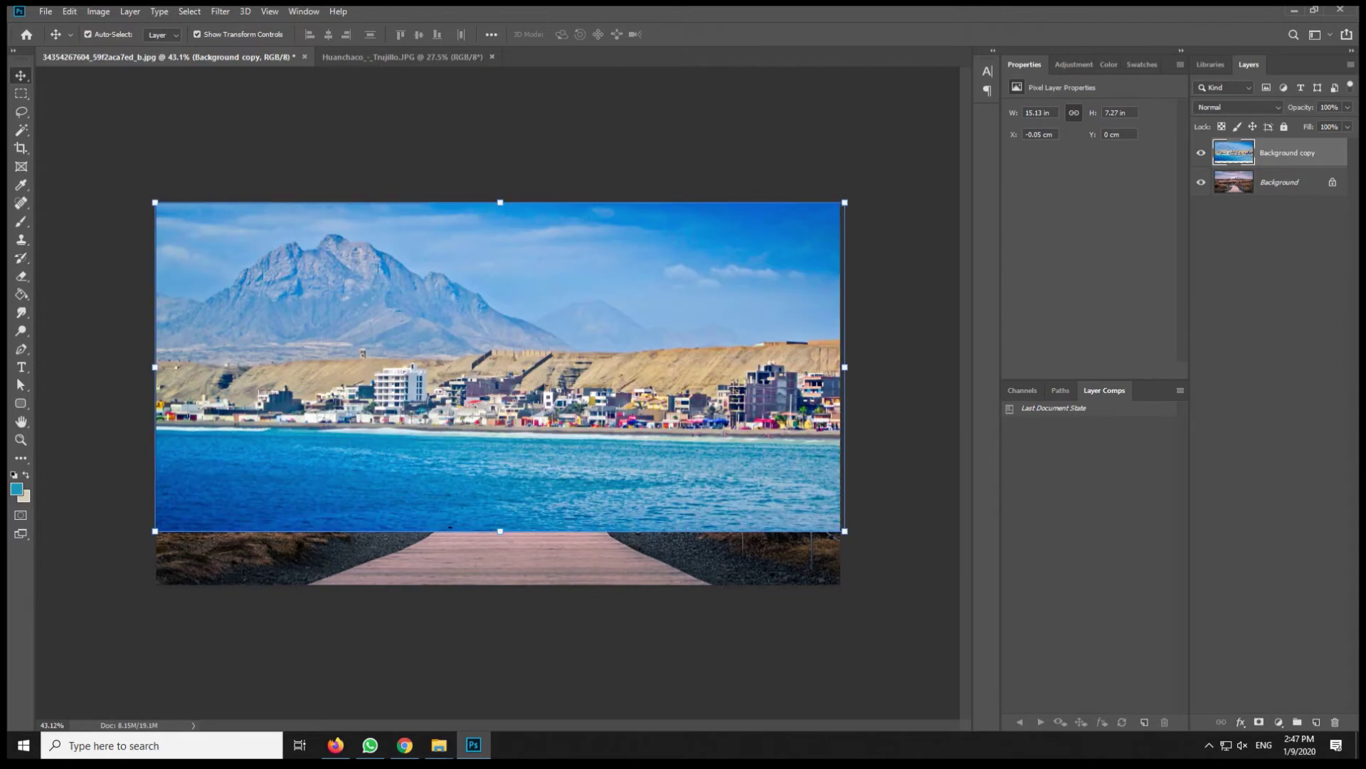
Try 51% and 100% opacity, settle on 89%, and move the coastal layer upward
type("51")
key("Return")
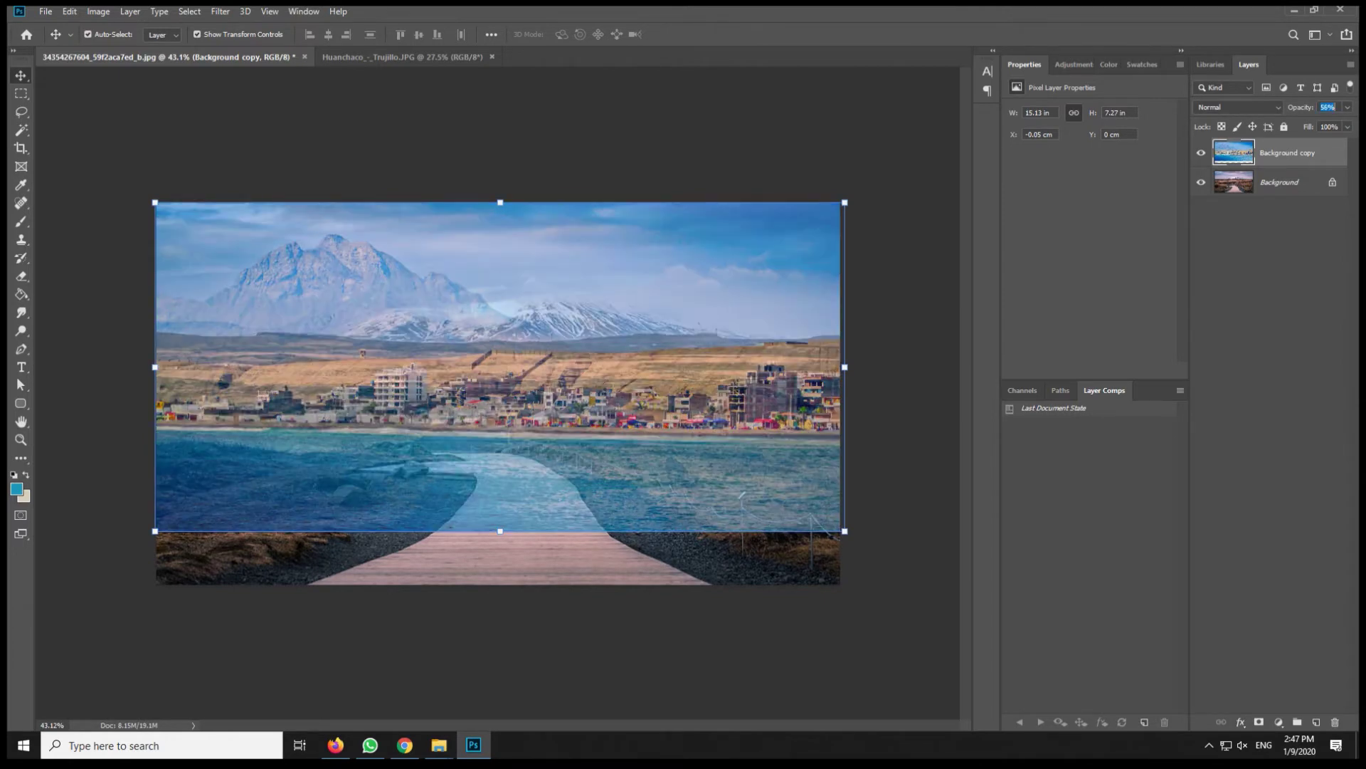
type("100")
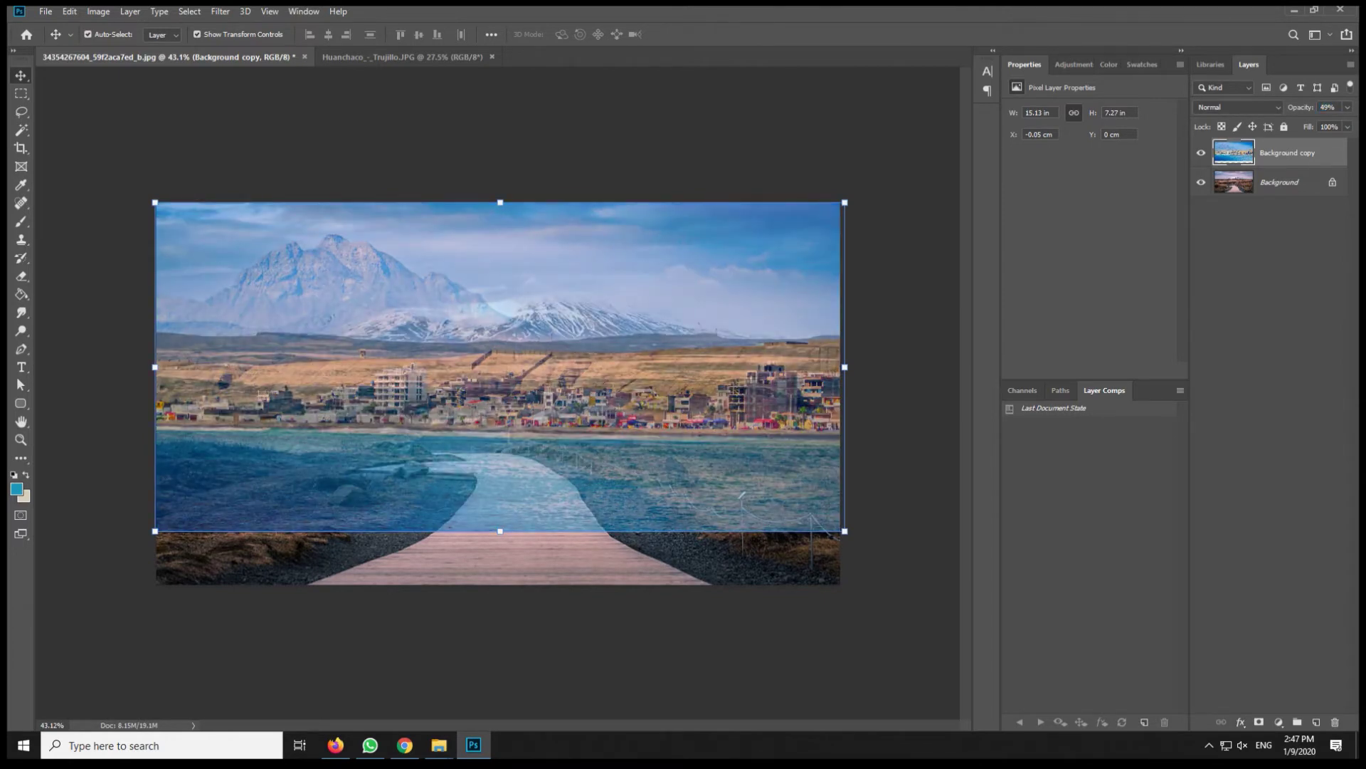
key("Return")
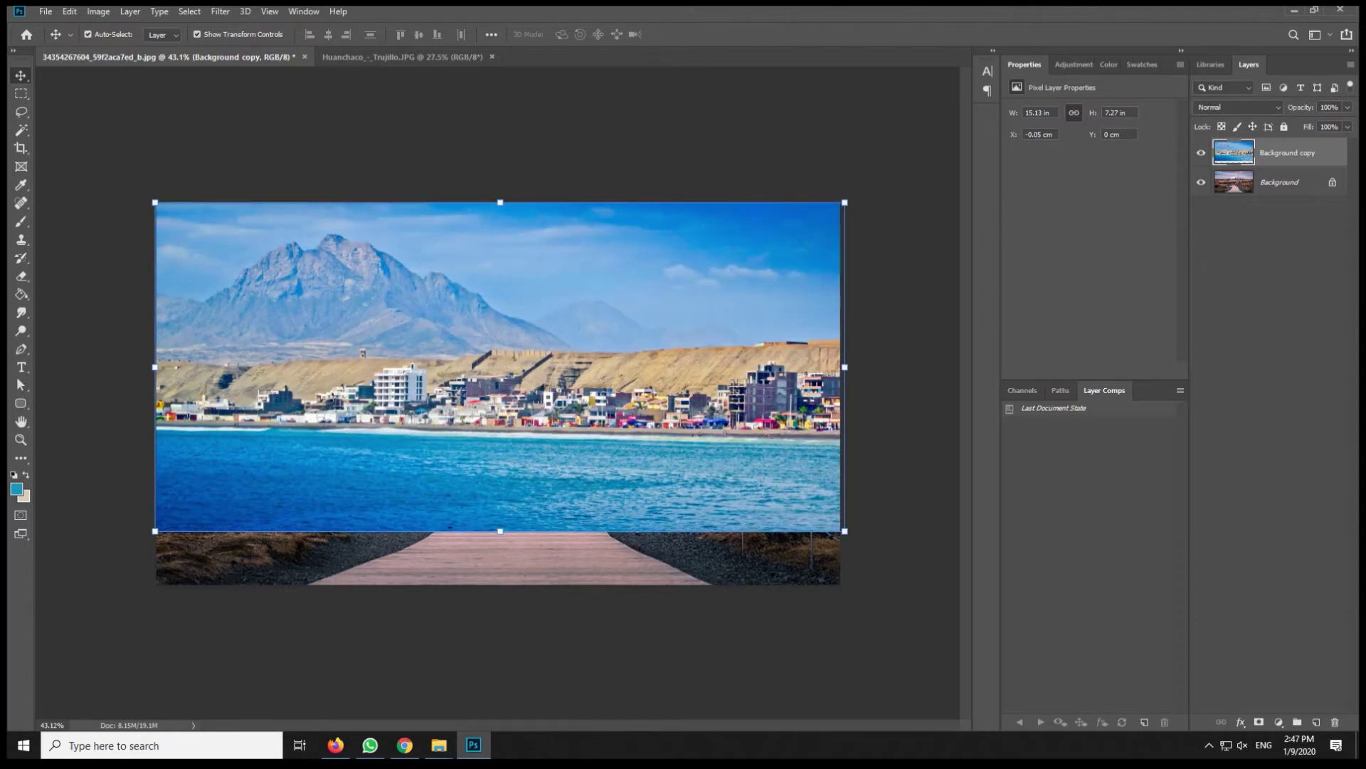
type("89")
key("Return")
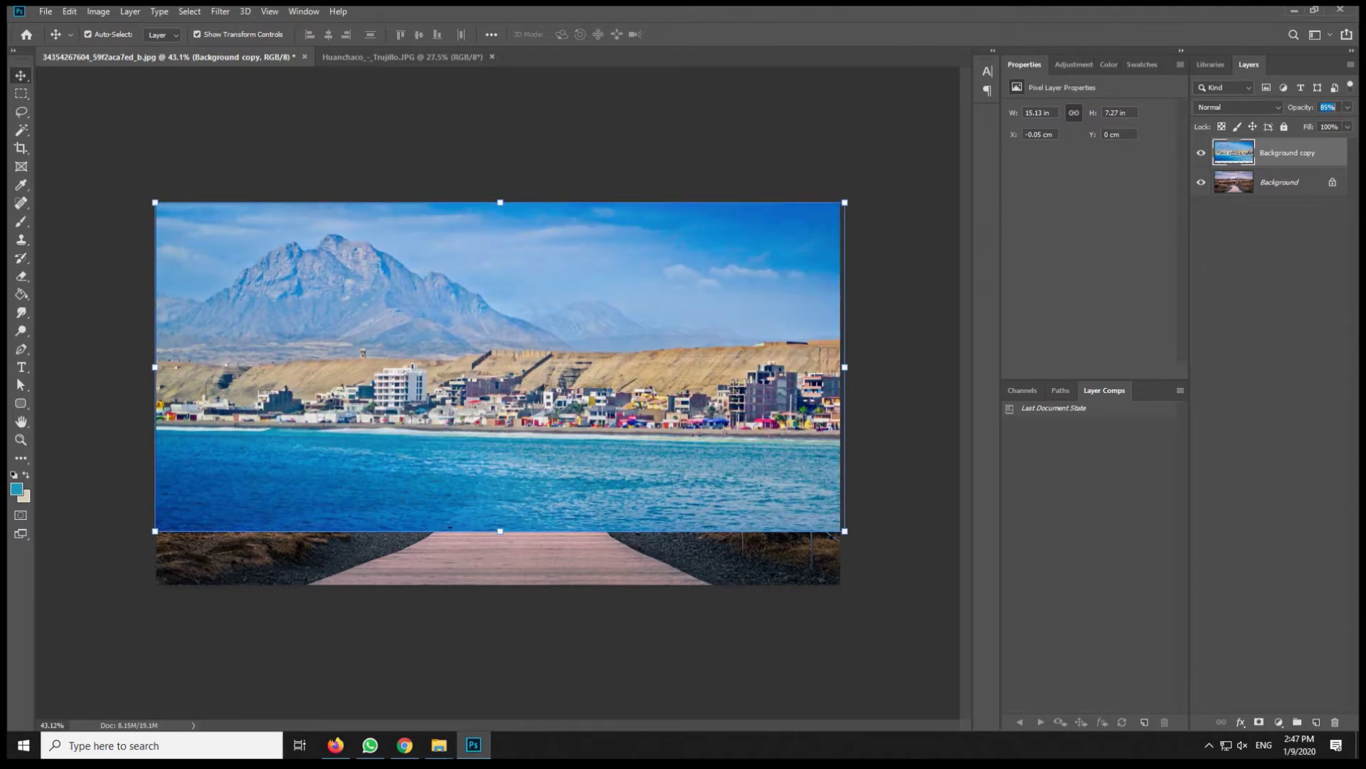
key("Return")
mouse_move(684, 420)
left_mouse_down()
mouse_move(692, 329)
mouse_move(678, 318)
mouse_move(677, 343)
left_mouse_up()
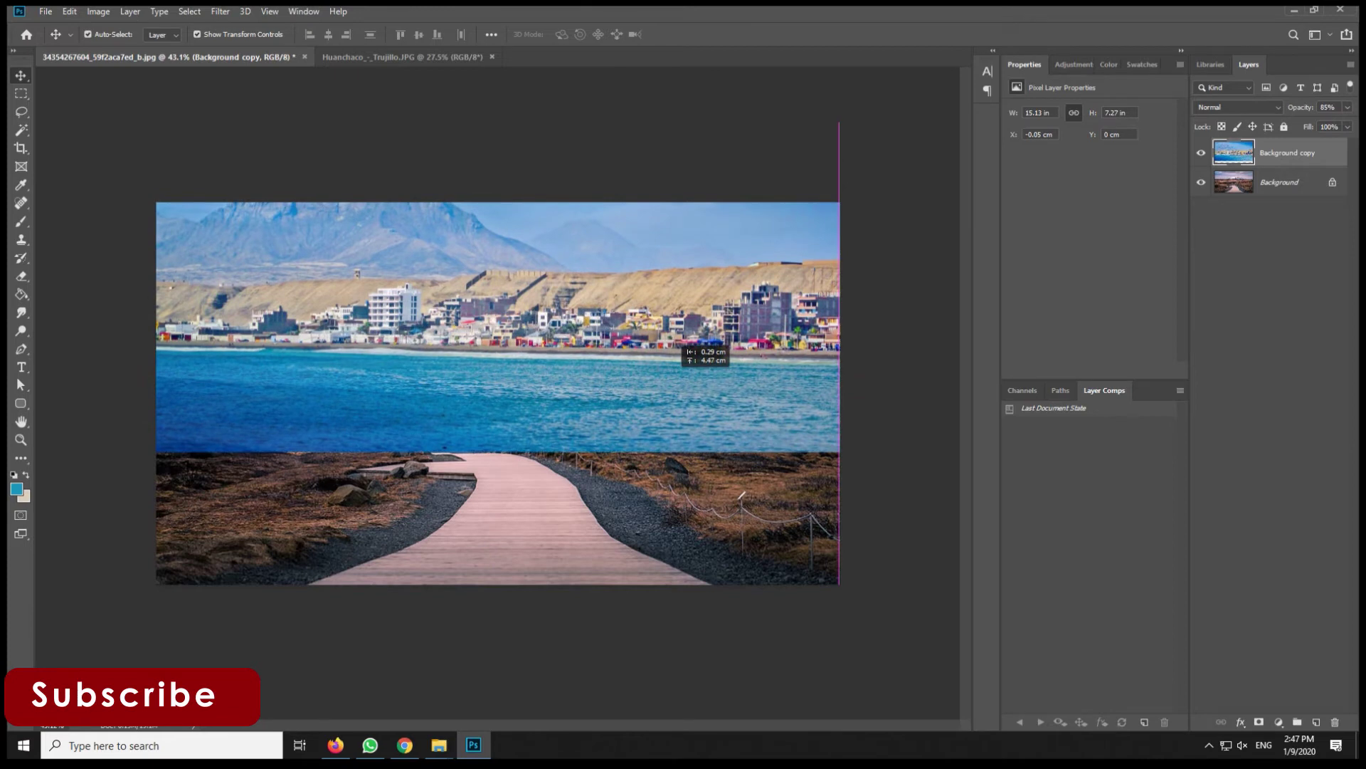
Reposition and slightly squash the coastal layer from the top, restoring 100% opacity
left_click_drag(678, 343, 677, 343)
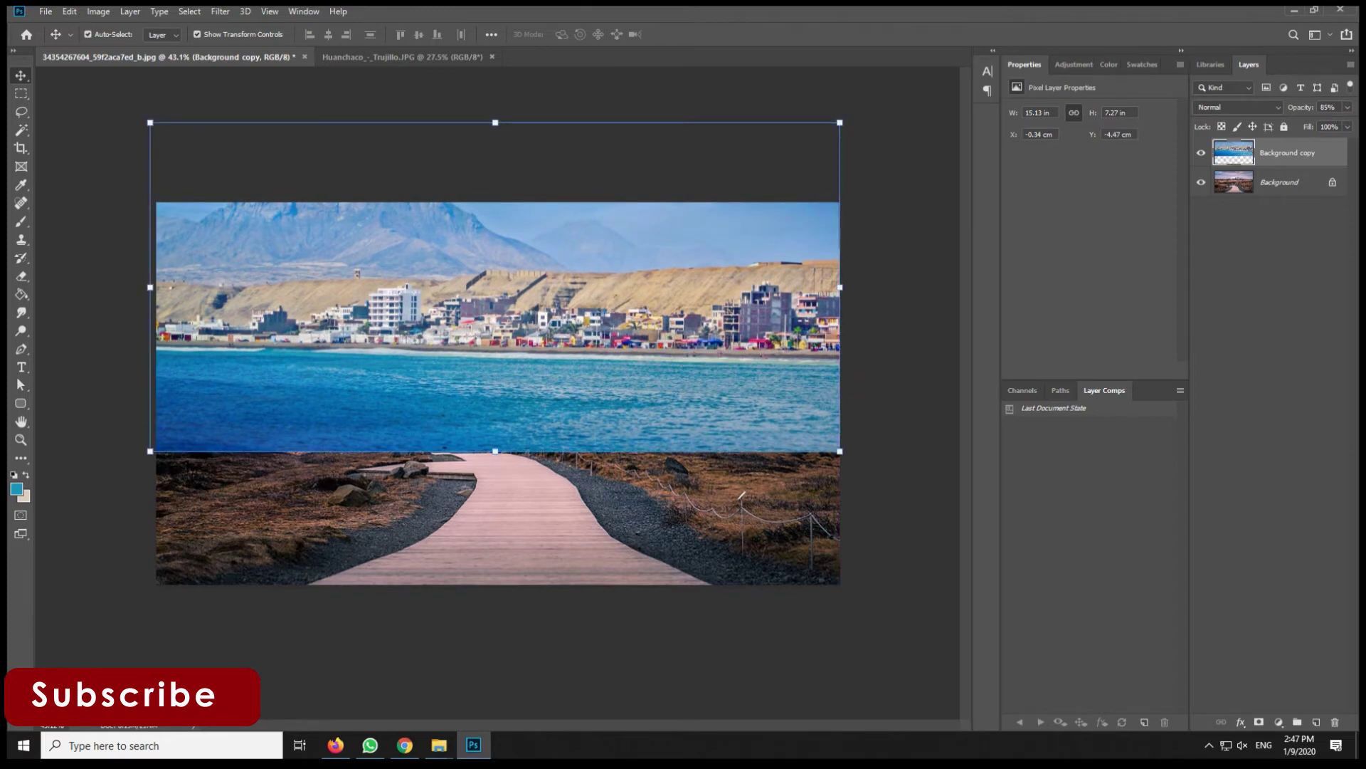
left_click_drag(495, 122, 495, 130)
key("Return")
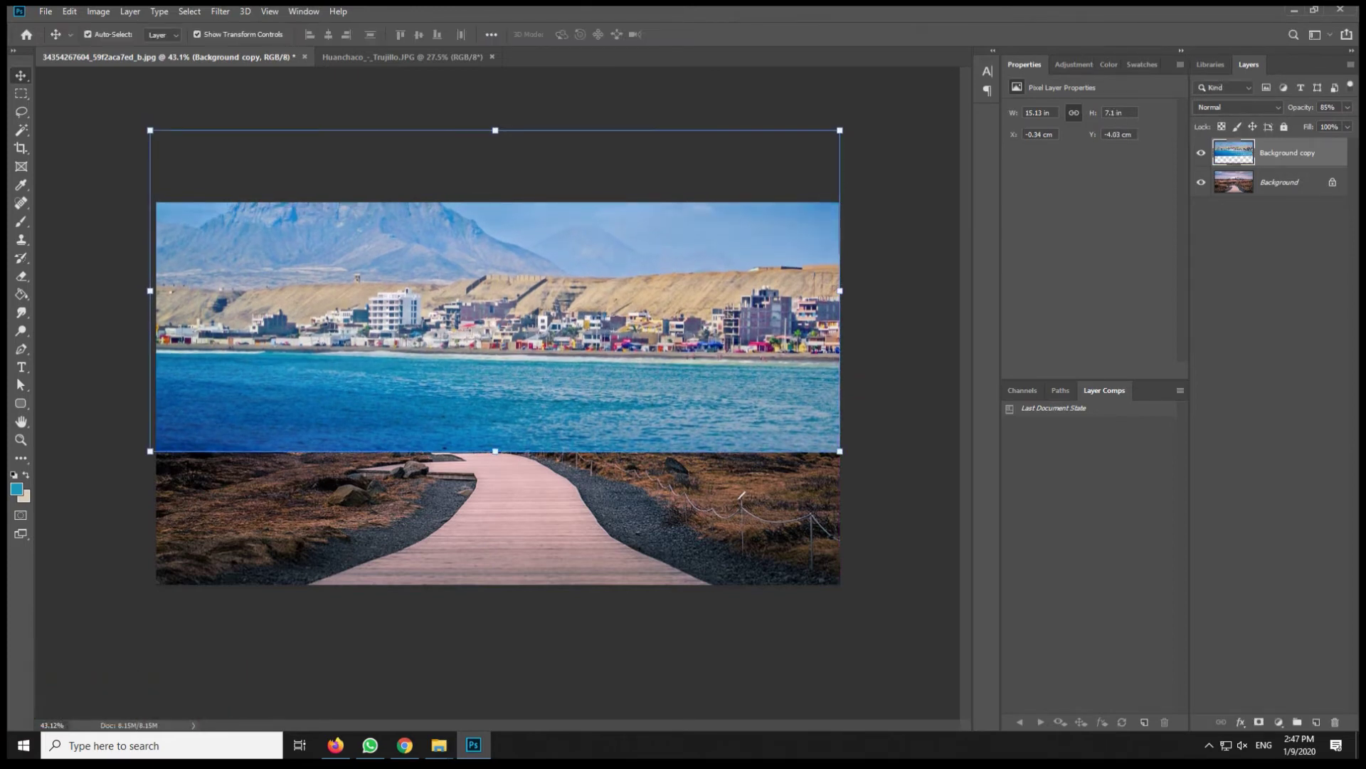
type("100")
key("Return")
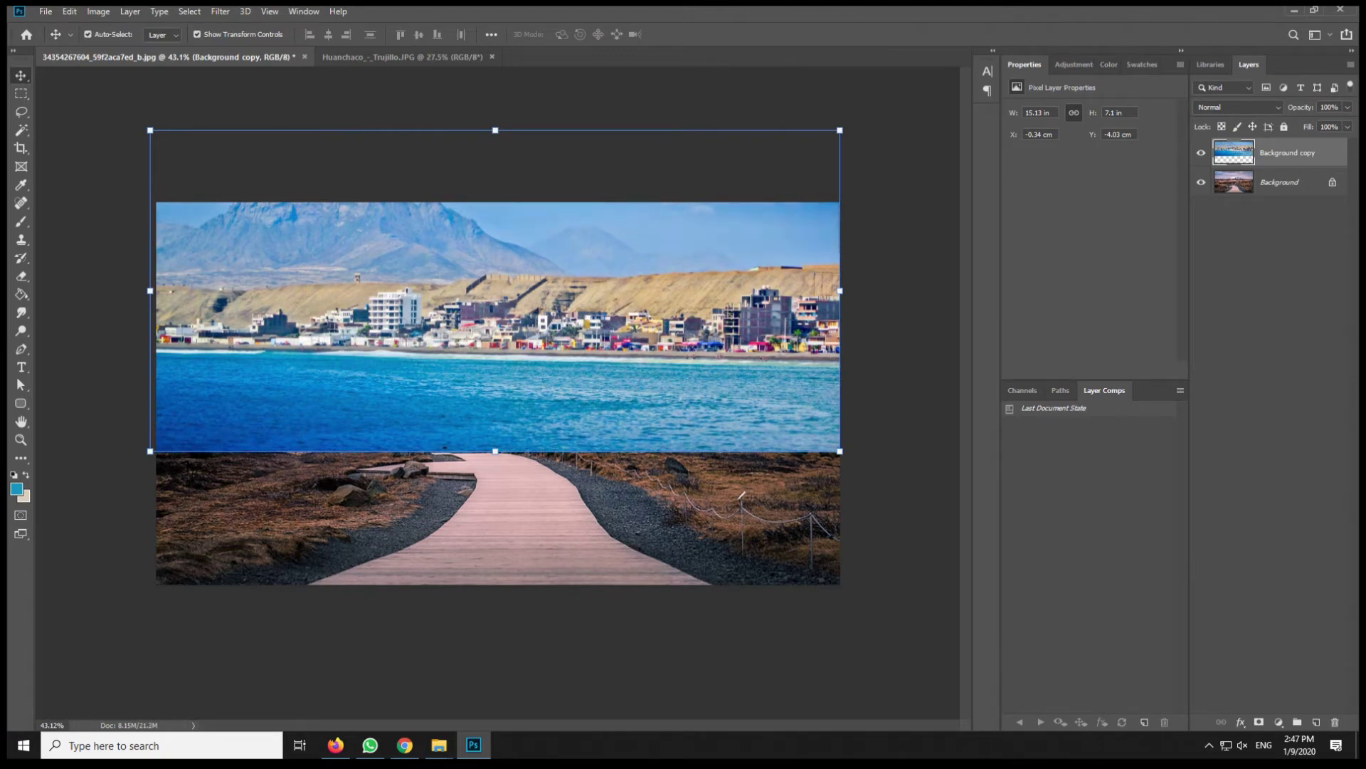
Toggle the town photo on and off to compare, then show the Image Adjustments list
left_click(1201, 152)
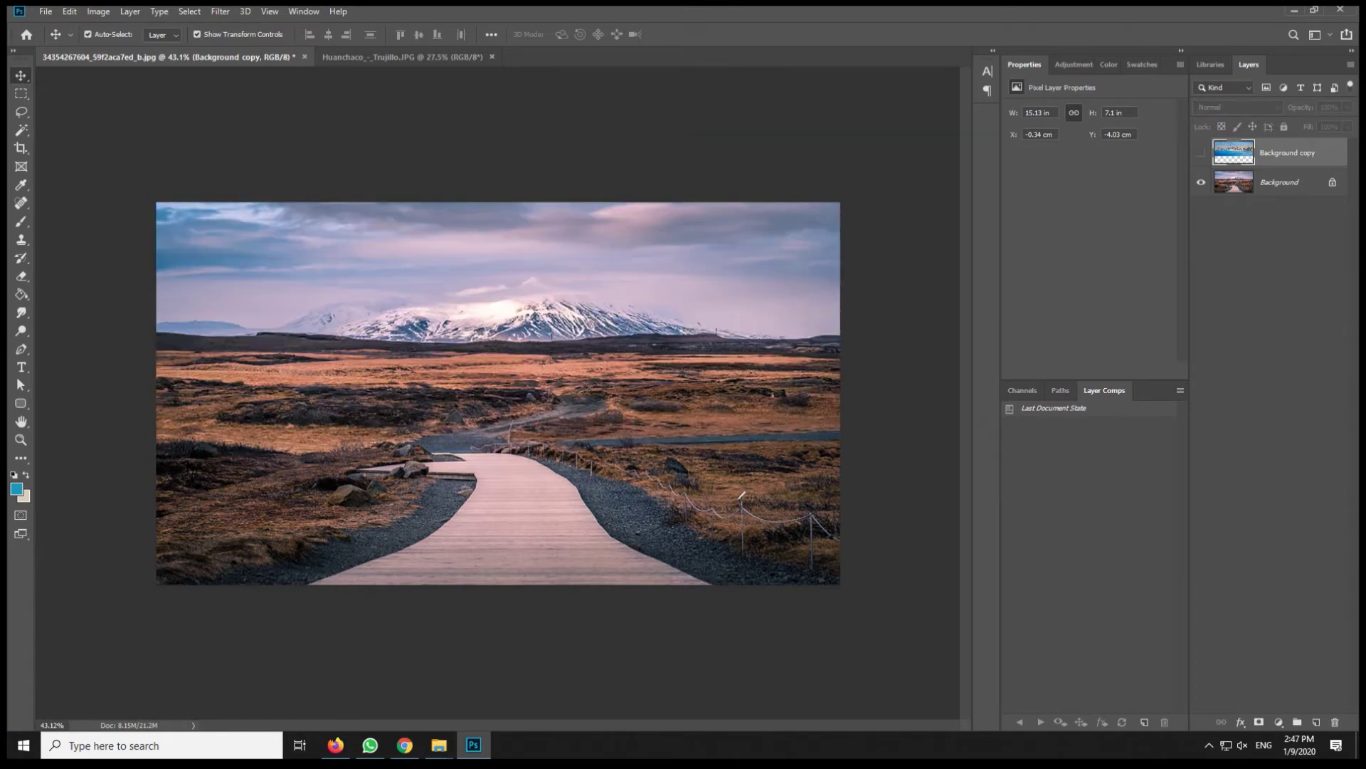
left_click(1201, 152)
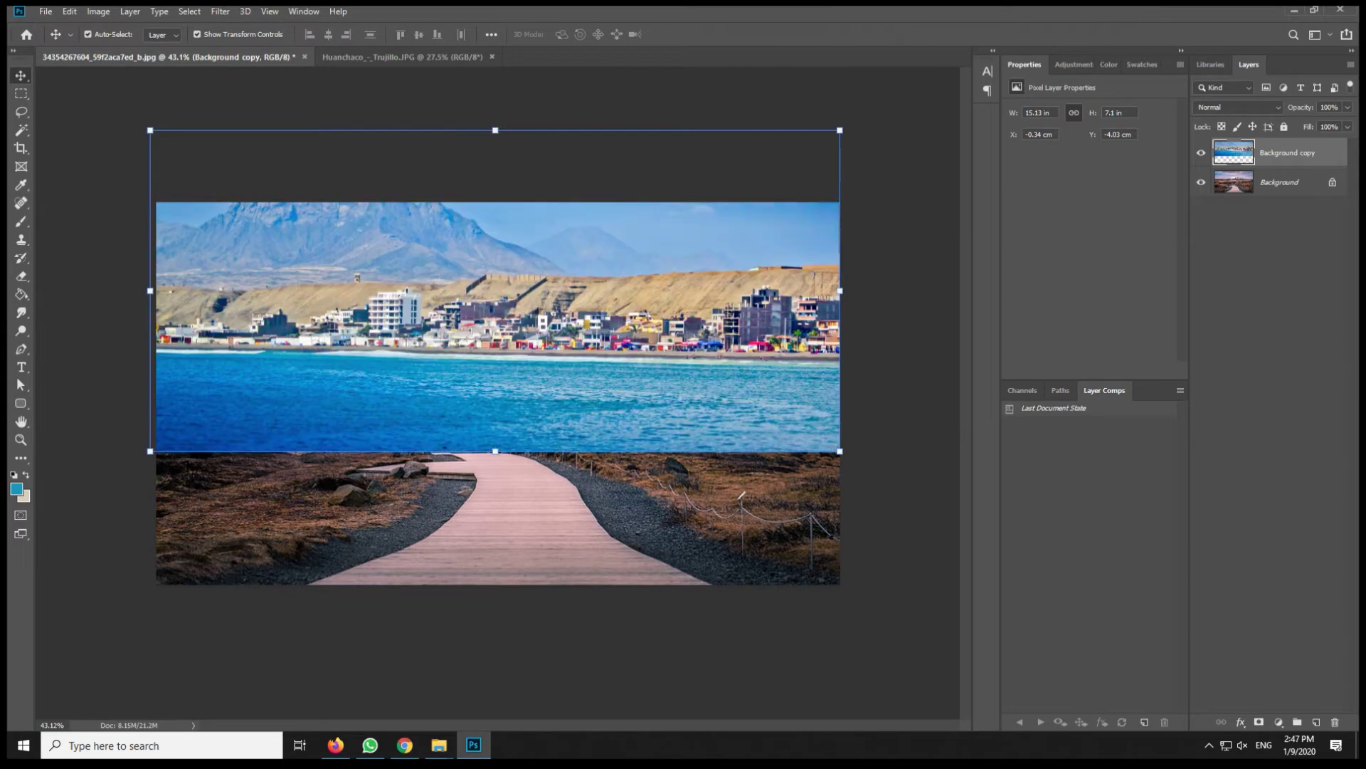
left_click(1201, 153)
left_click(1201, 152)
left_click(1202, 152)
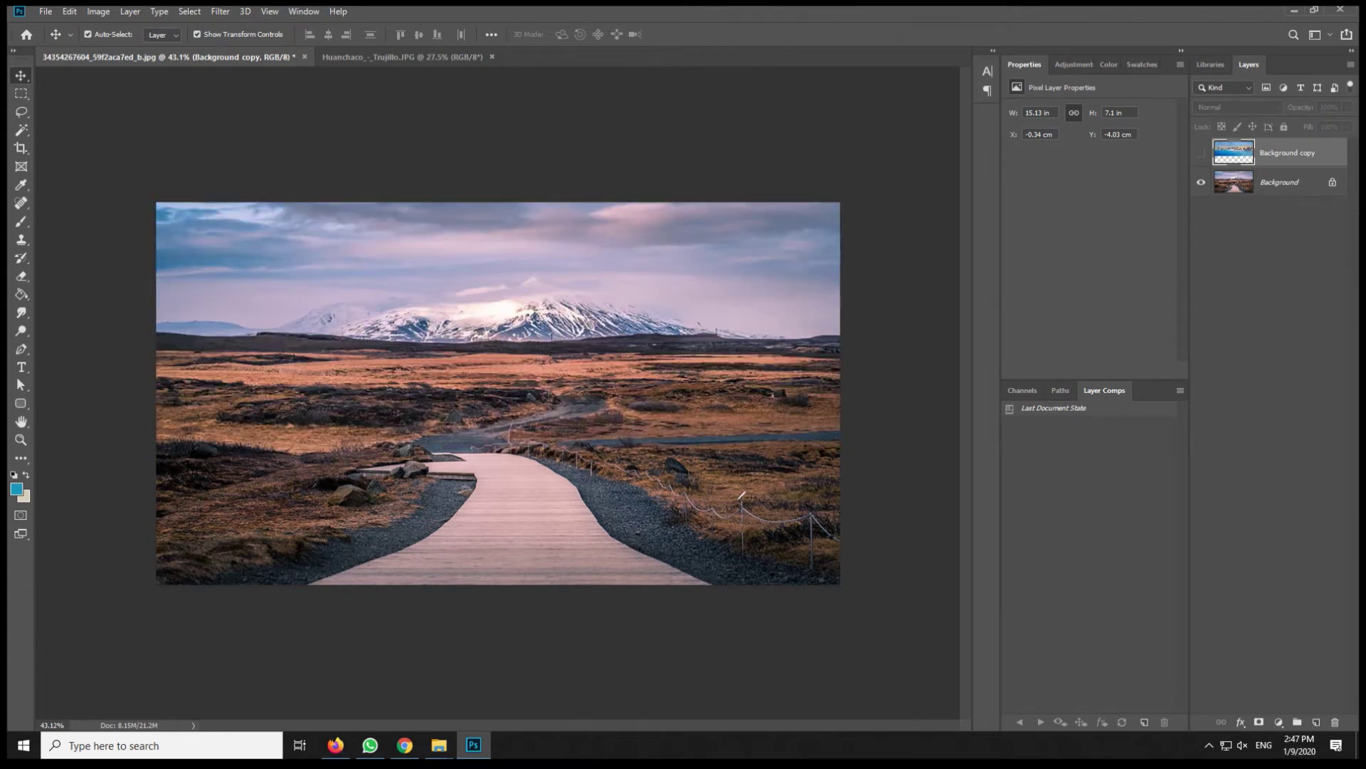
left_click(1201, 153)
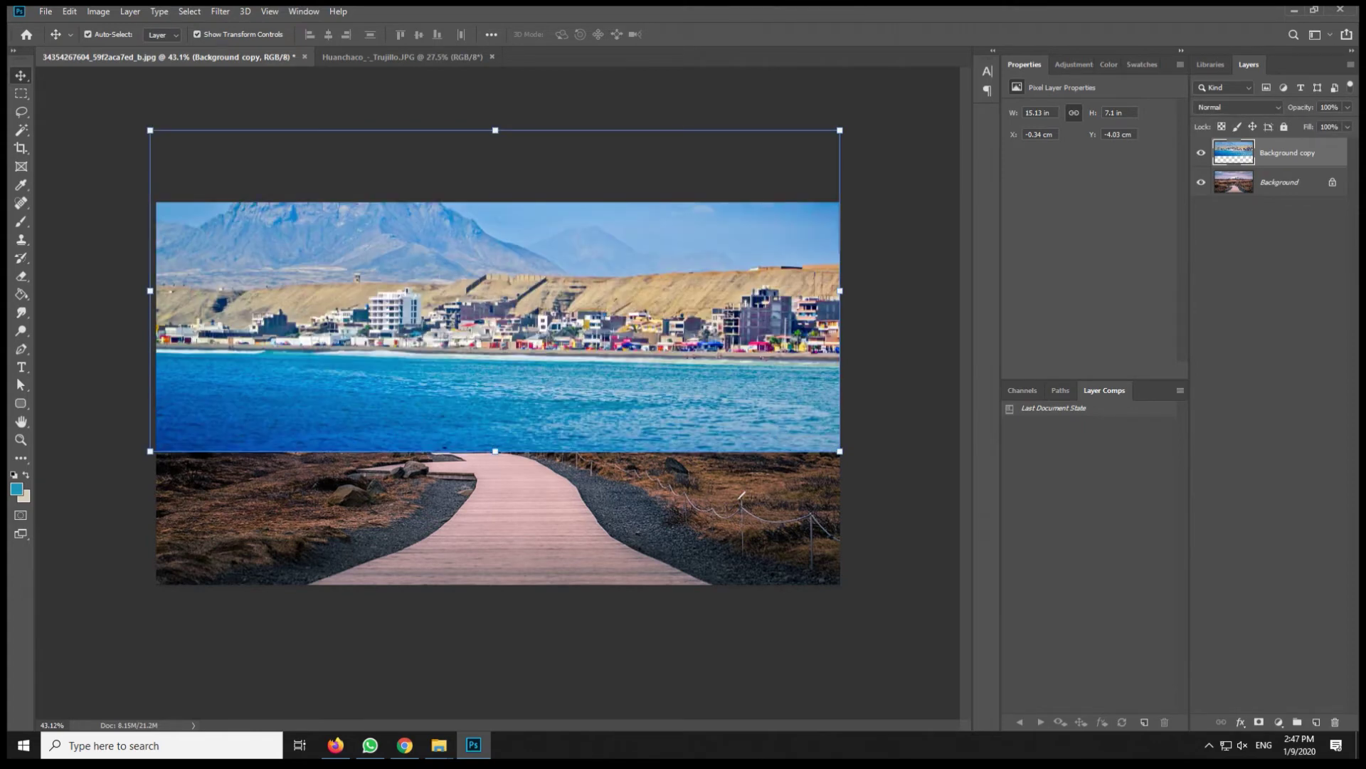
left_click(98, 12)
mouse_move(119, 49)
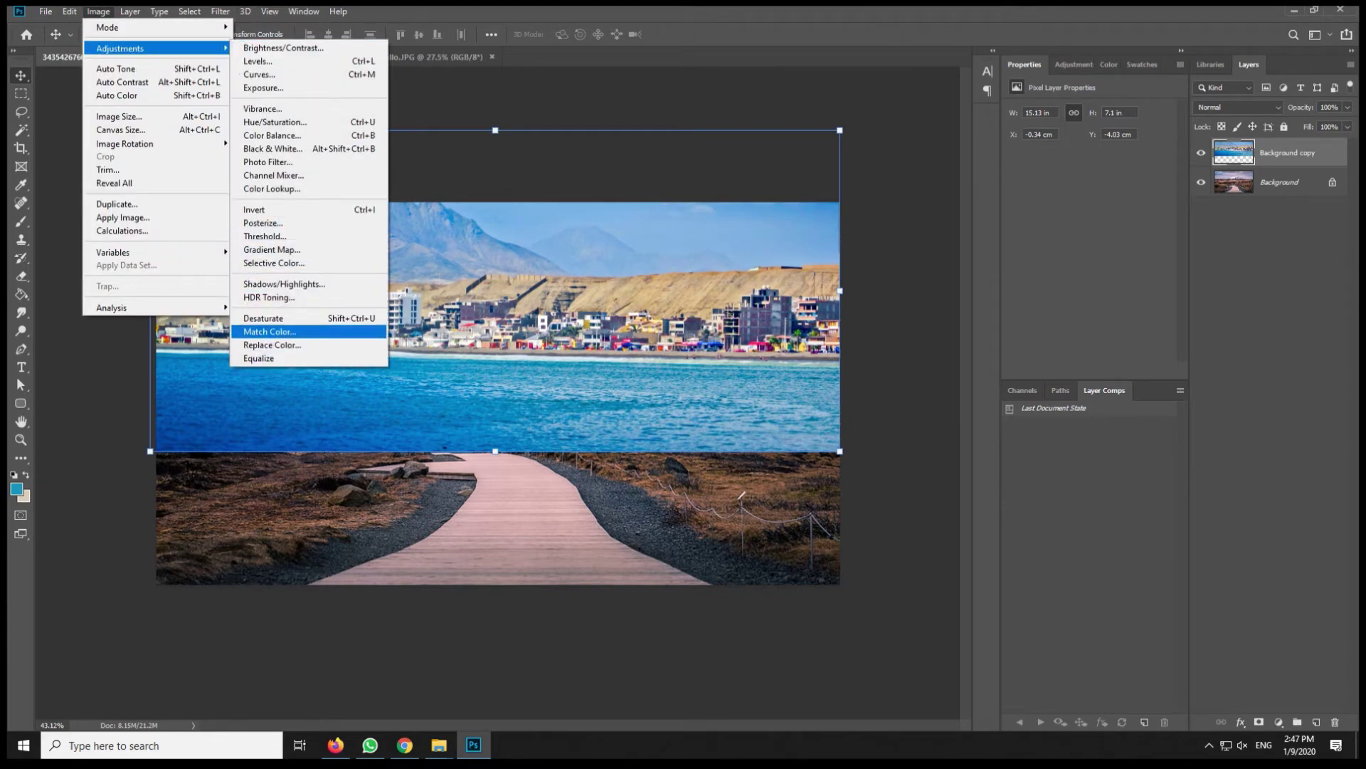
Start Match Color using the boardwalk document's Background layer as source
left_click(269, 331)
left_click(889, 485)
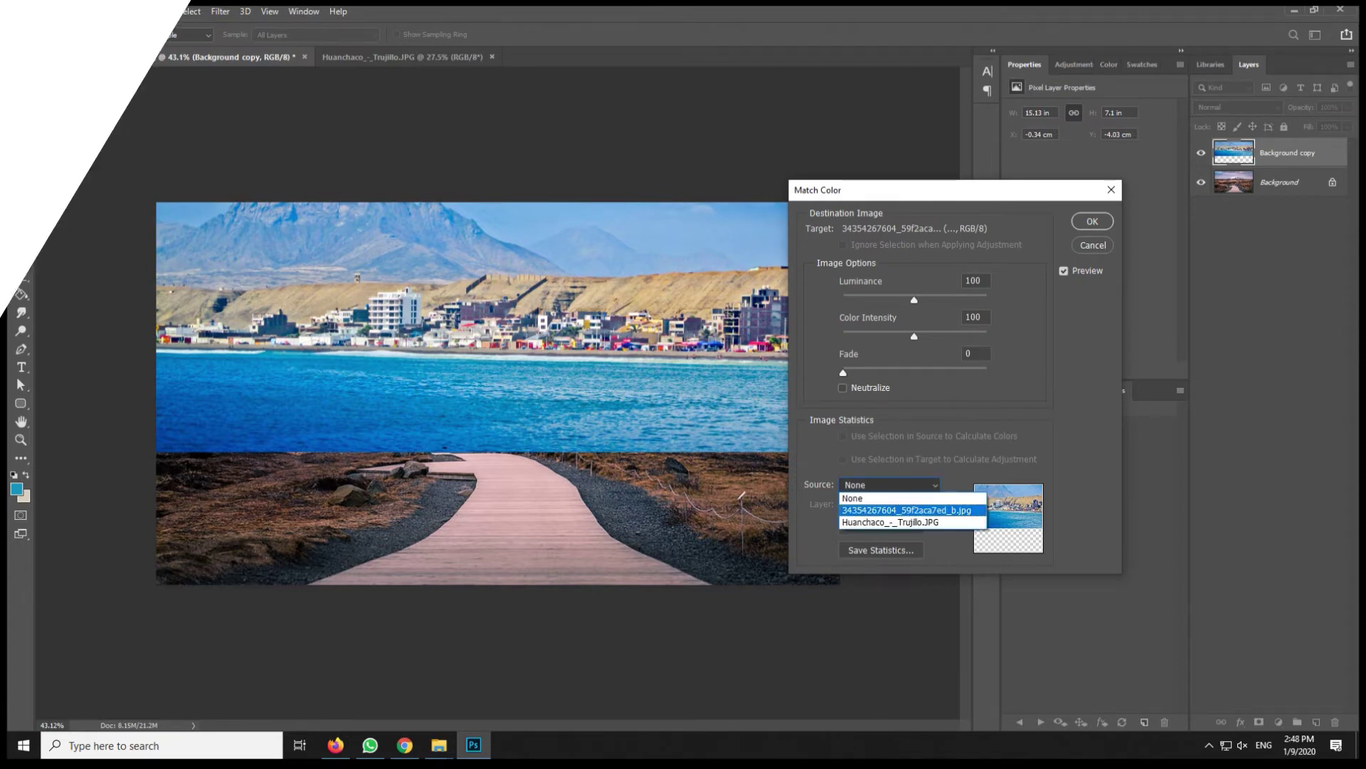
left_click(908, 510)
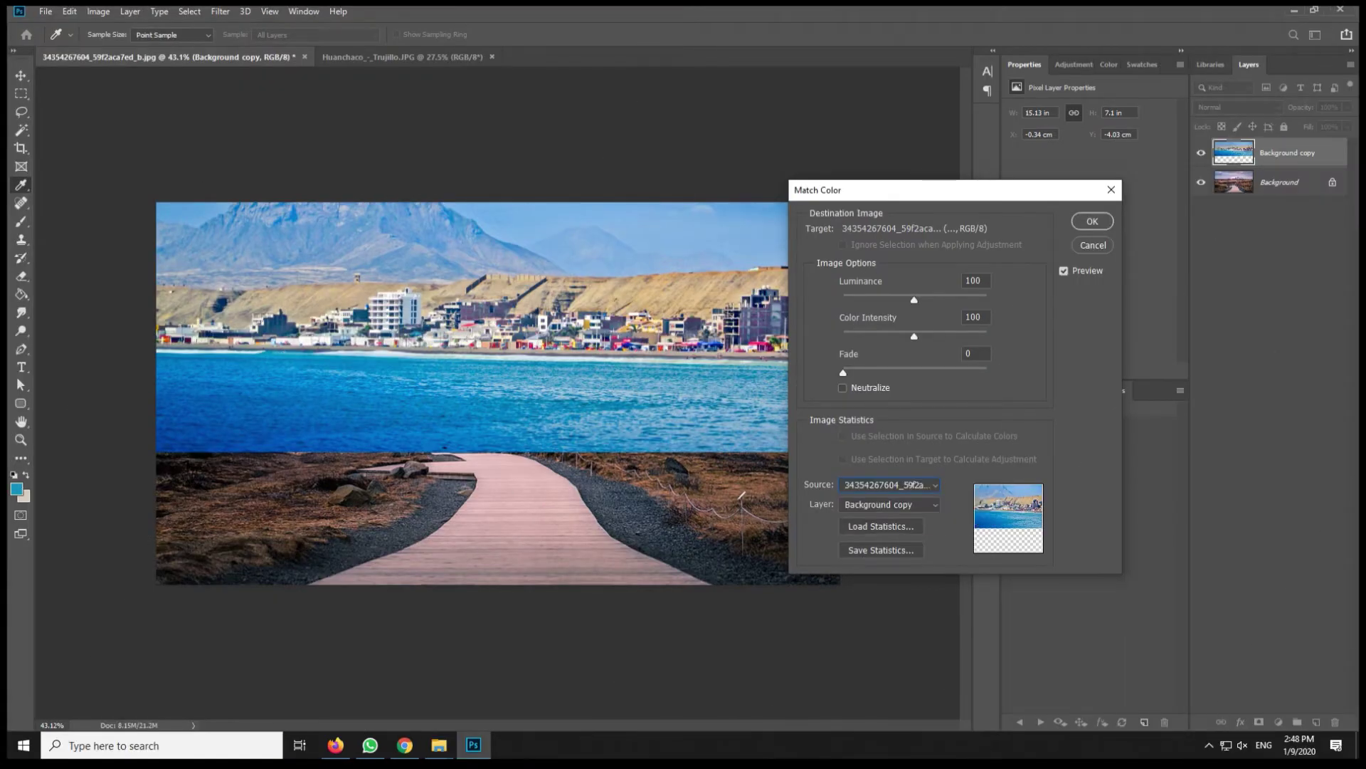
left_click(890, 504)
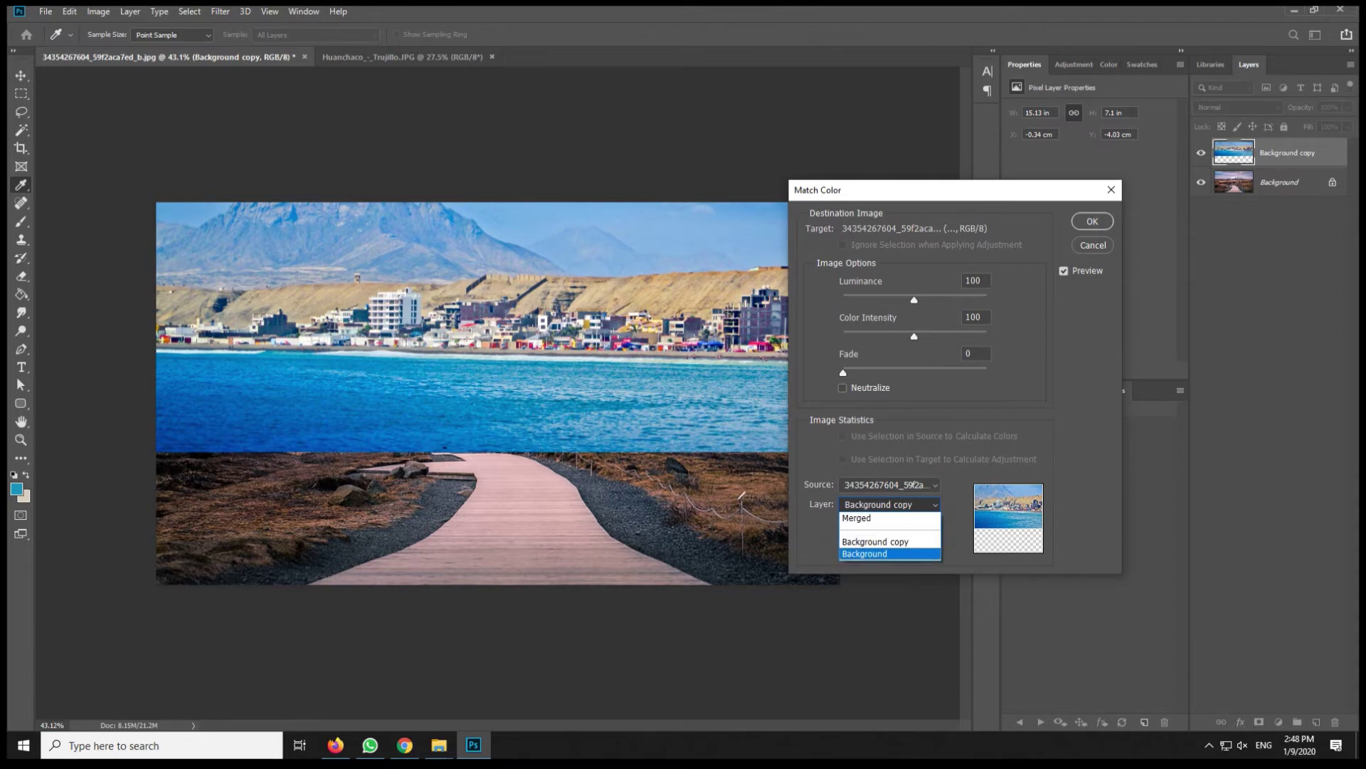
key("Return")
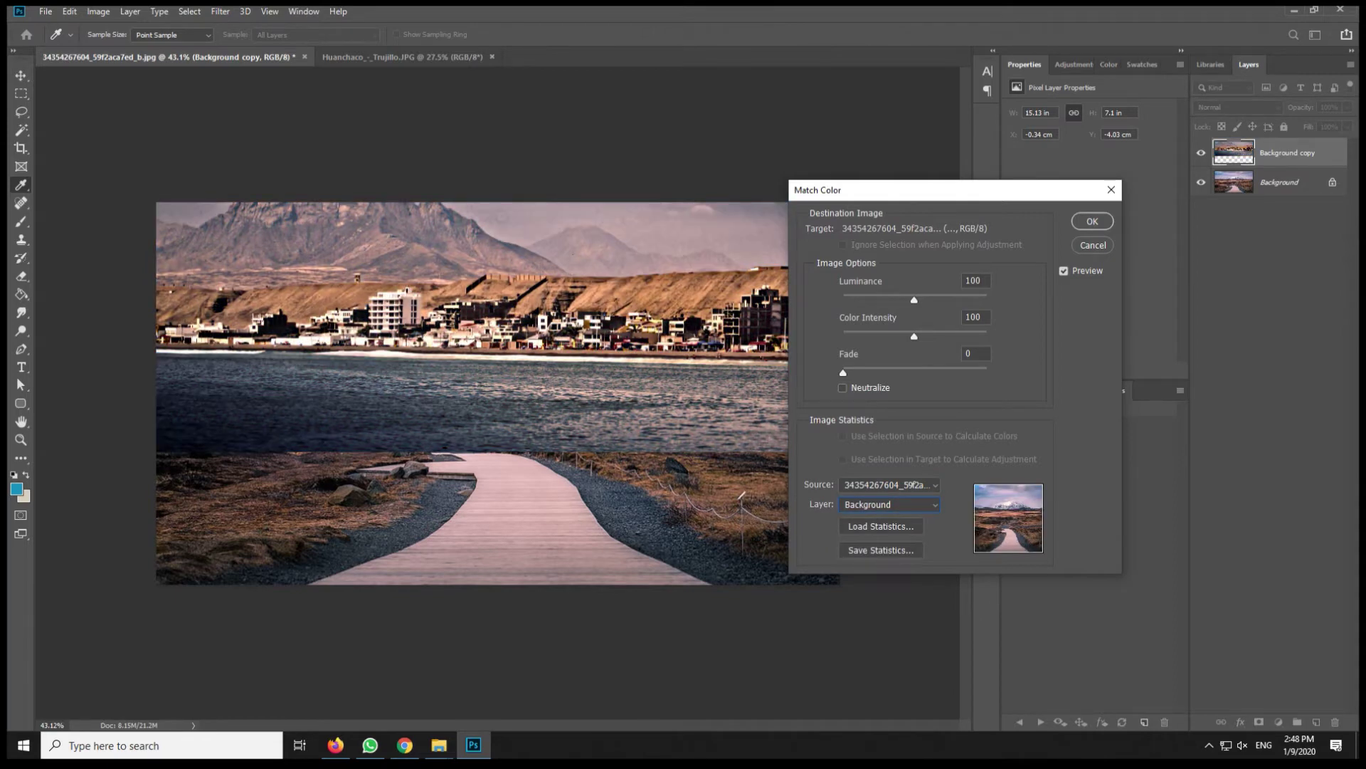
Adjust Match Color intensity to 95 and luminance to 101
key("Up")
key("Up")
key("Up")
key("shift+Down")
key("shift+Down")
key("shift+Down")
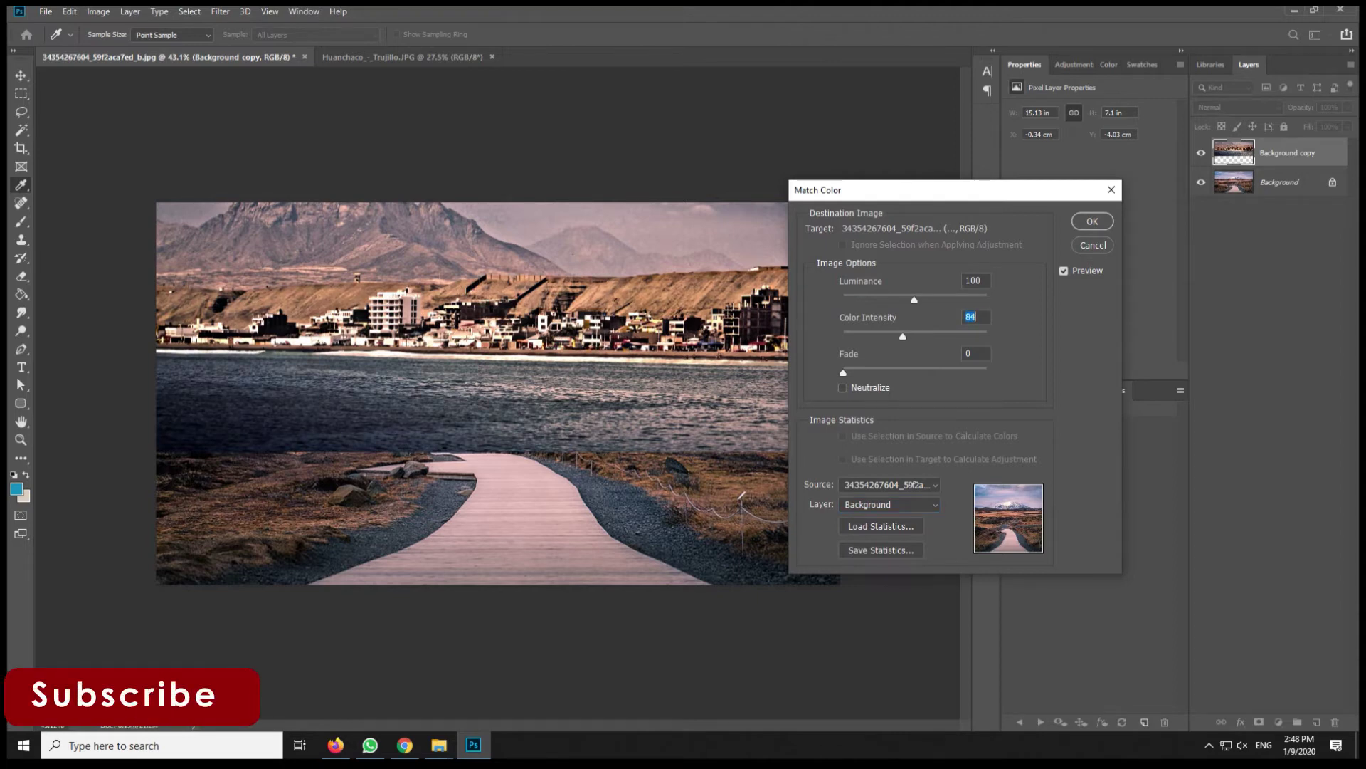
key("Up")
key("Up")
key("Up")
key("shift+Tab")
key("shift+Up")
key("shift+Up")
key("shift+Down")
key("shift+Down")
key("shift+Down")
key("Down")
key("Down")
key("Down")
Raise Fade to 28, apply the colour match, and hide the town layer to compare
key("shift+Up")
key("shift+Up")
key("Up")
key("Up")
key("Up")
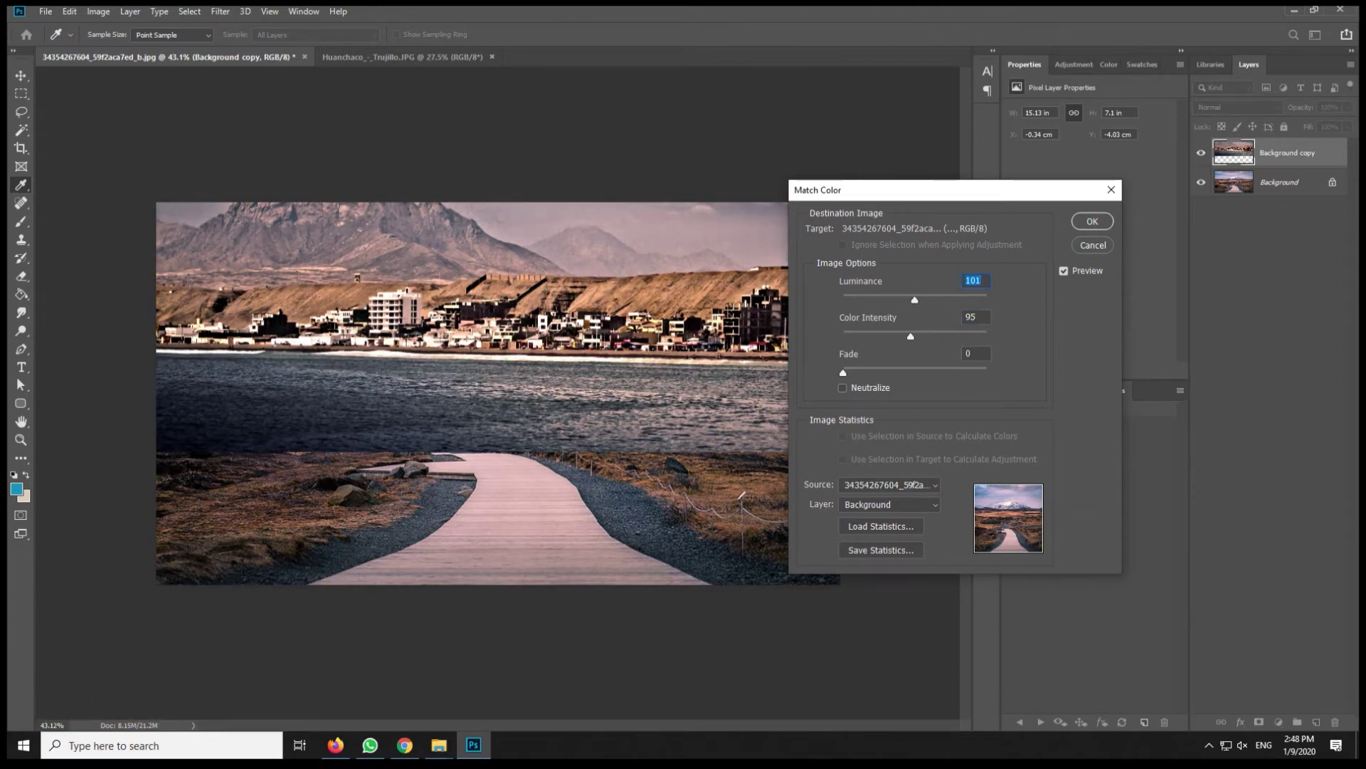
key("Tab")
key("Tab")
key("shift+Up")
key("shift+Up")
key("Up")
key("Up")
key("Up")
key("shift+Up")
key("shift+Up")
key("Up")
key("Up")
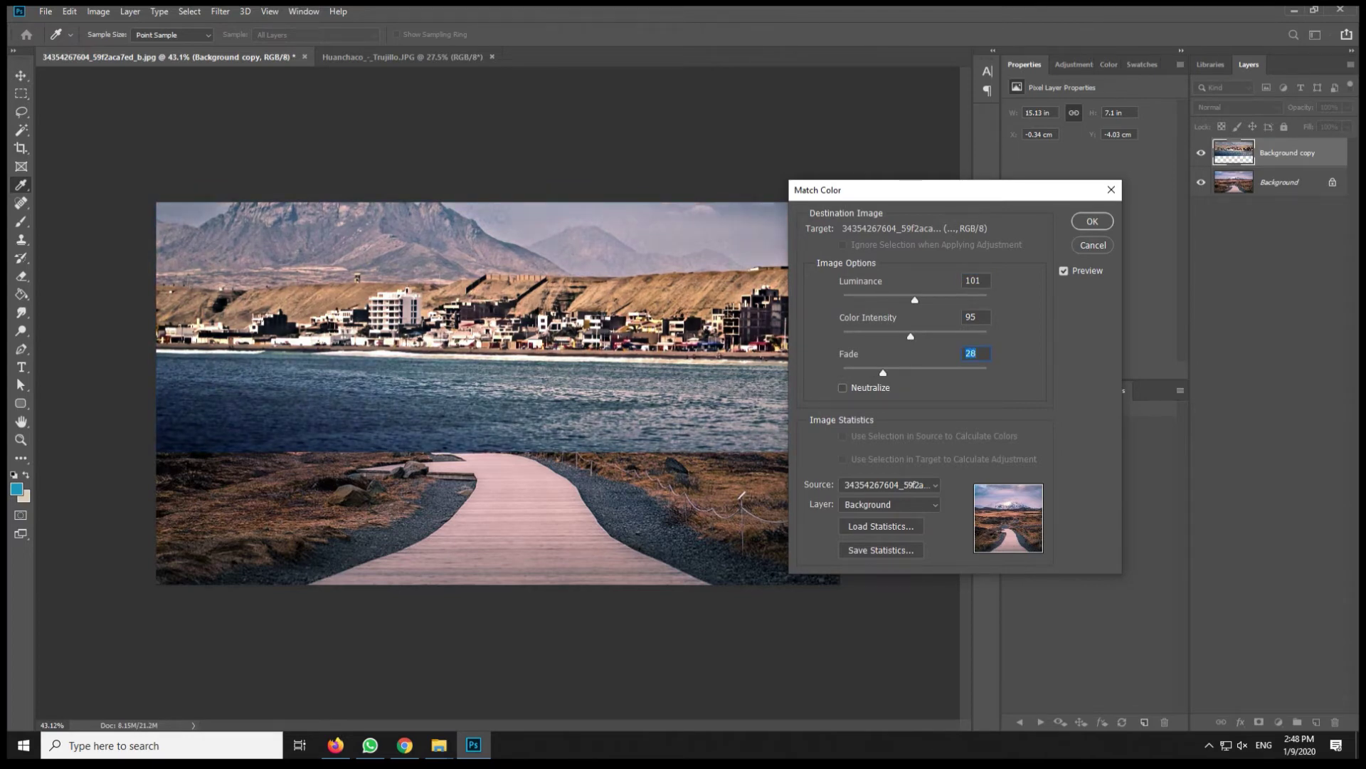
key("Return")
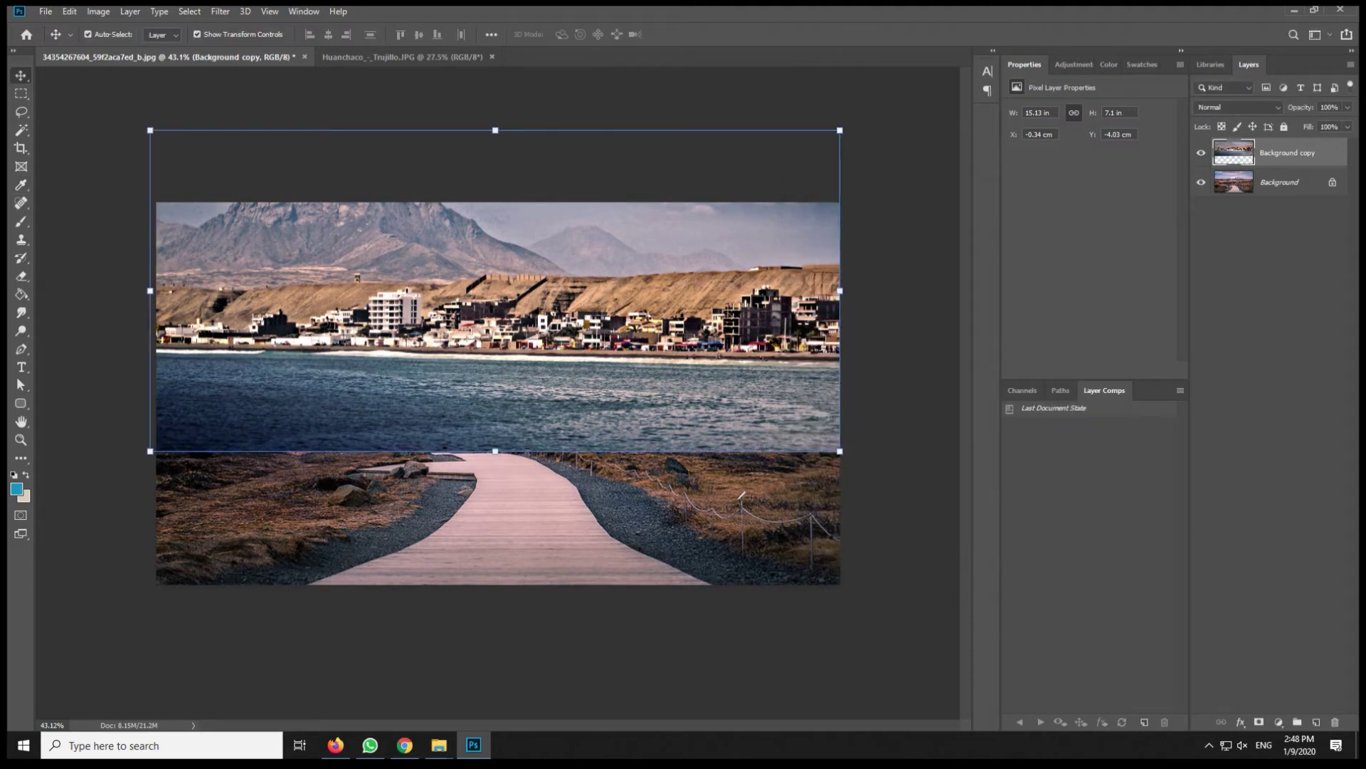
left_click(1201, 153)
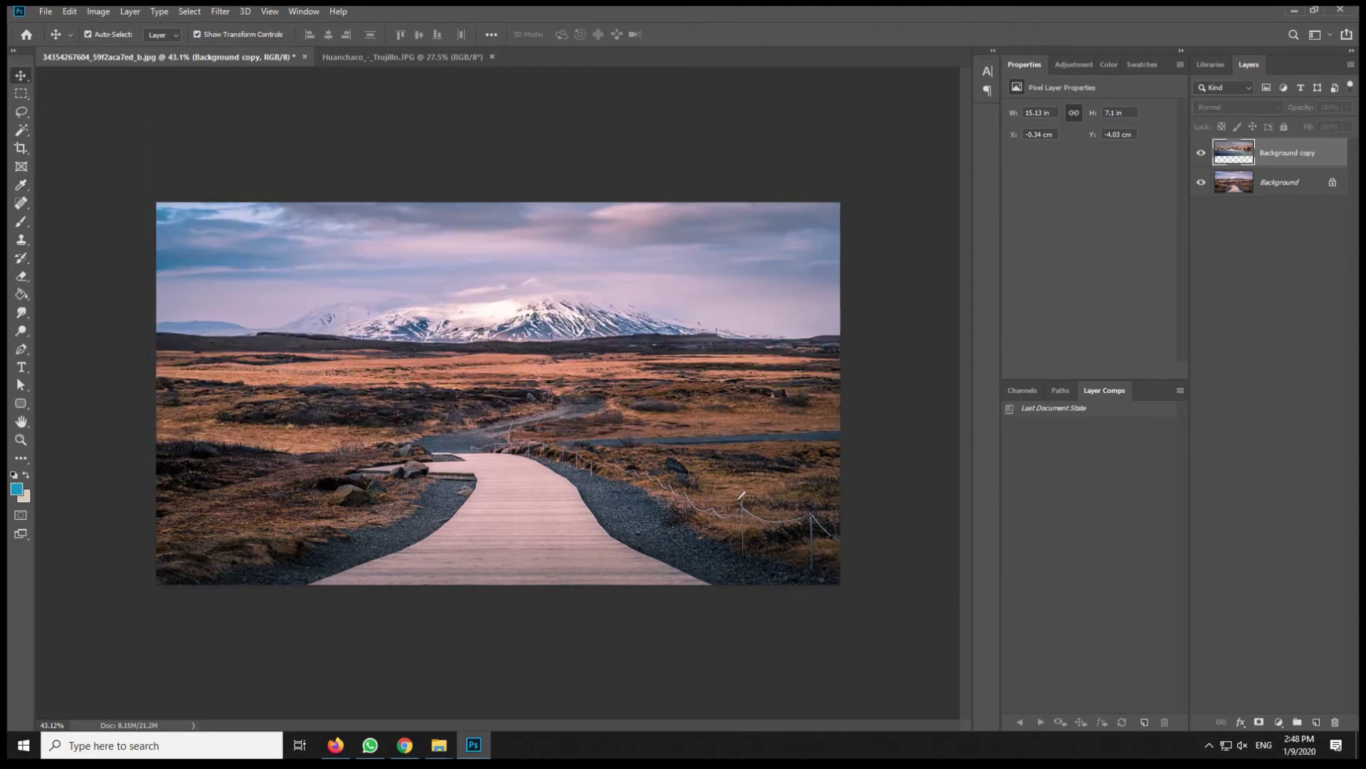
Nudge the Background copy slightly right, refit the view, and add a white layer mask
left_click(1201, 152)
left_click(1202, 153)
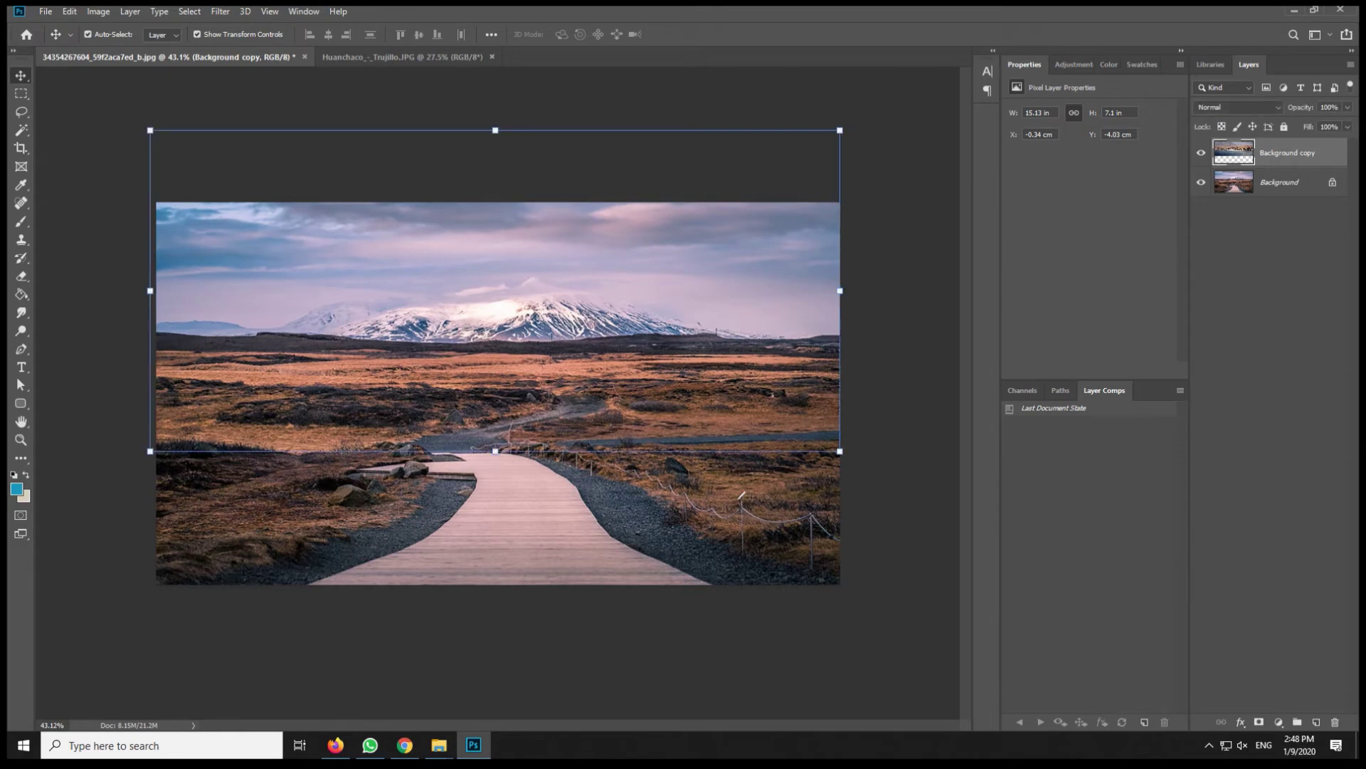
key("Right")
key("Right")
key("Right")
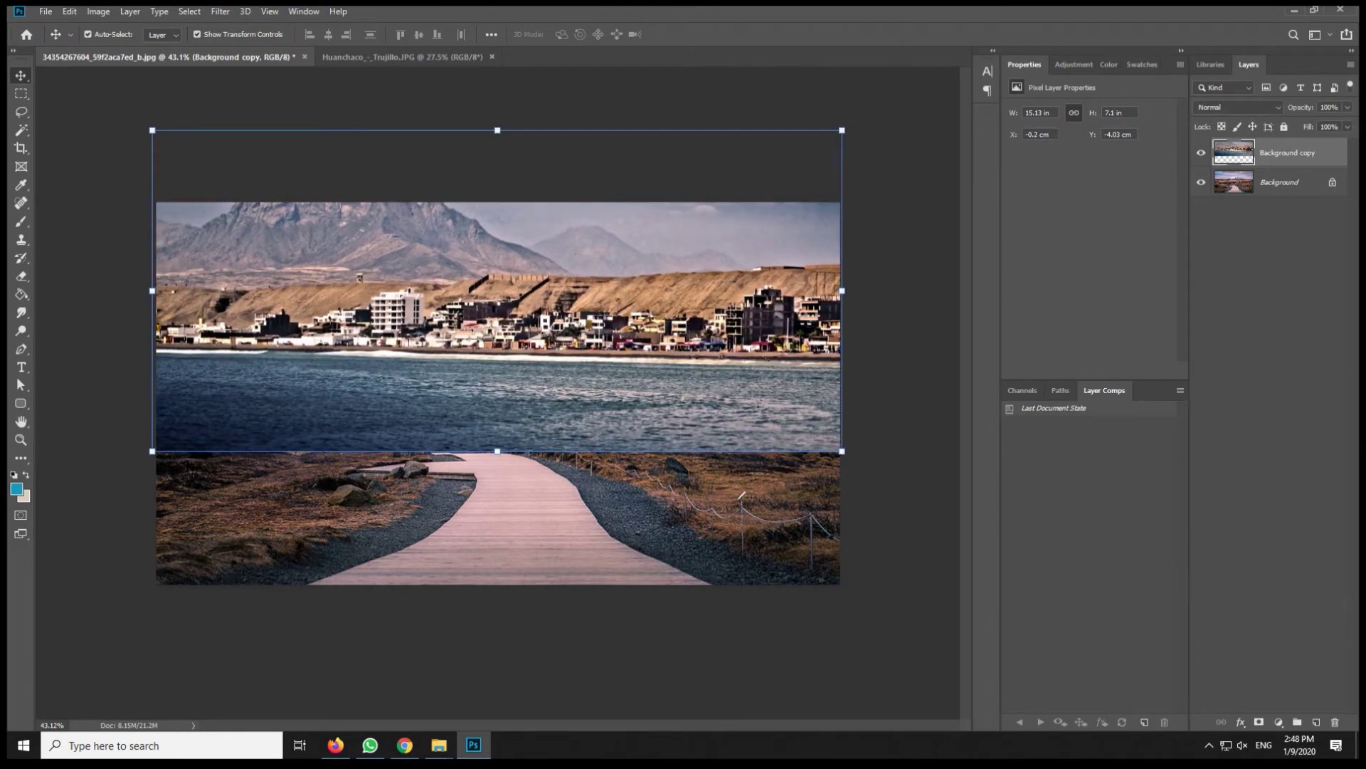
key("ctrl+minus")
key("ctrl+0")
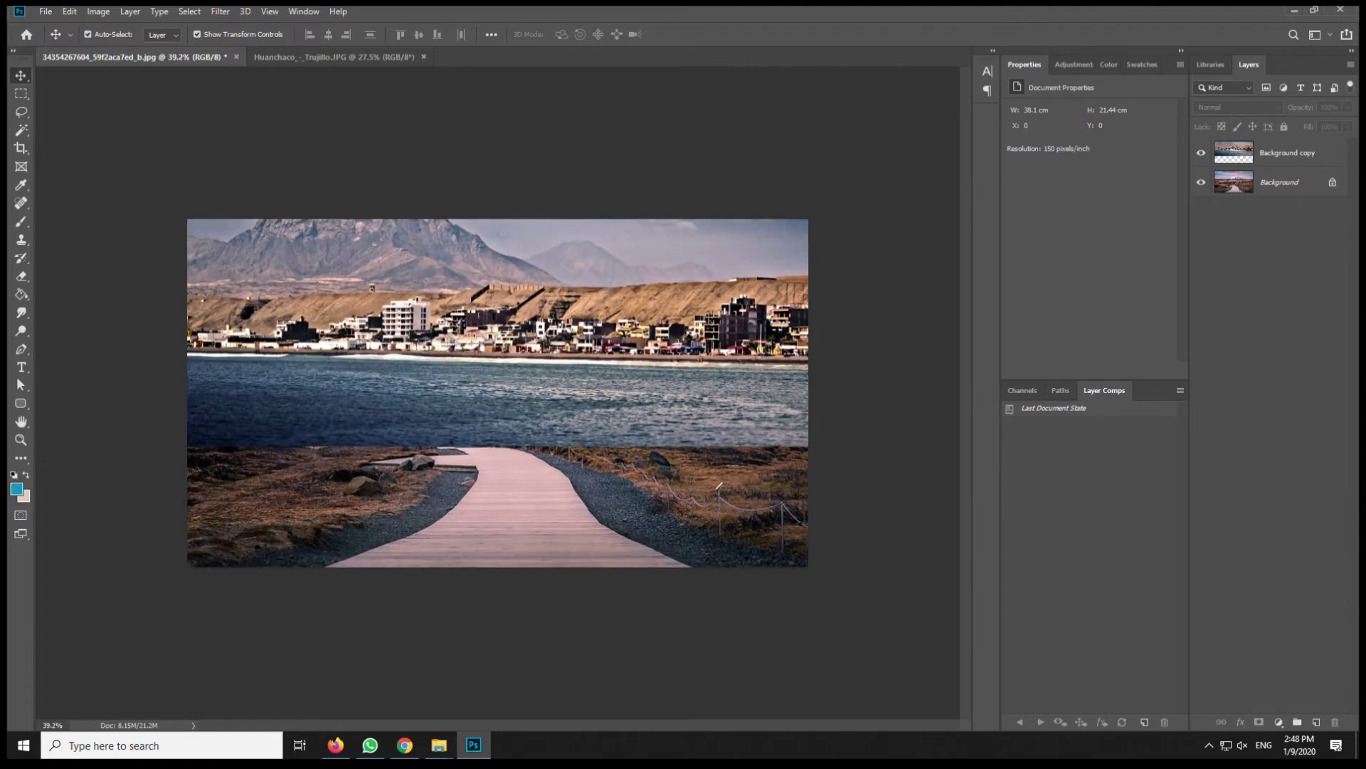
left_click(1288, 152)
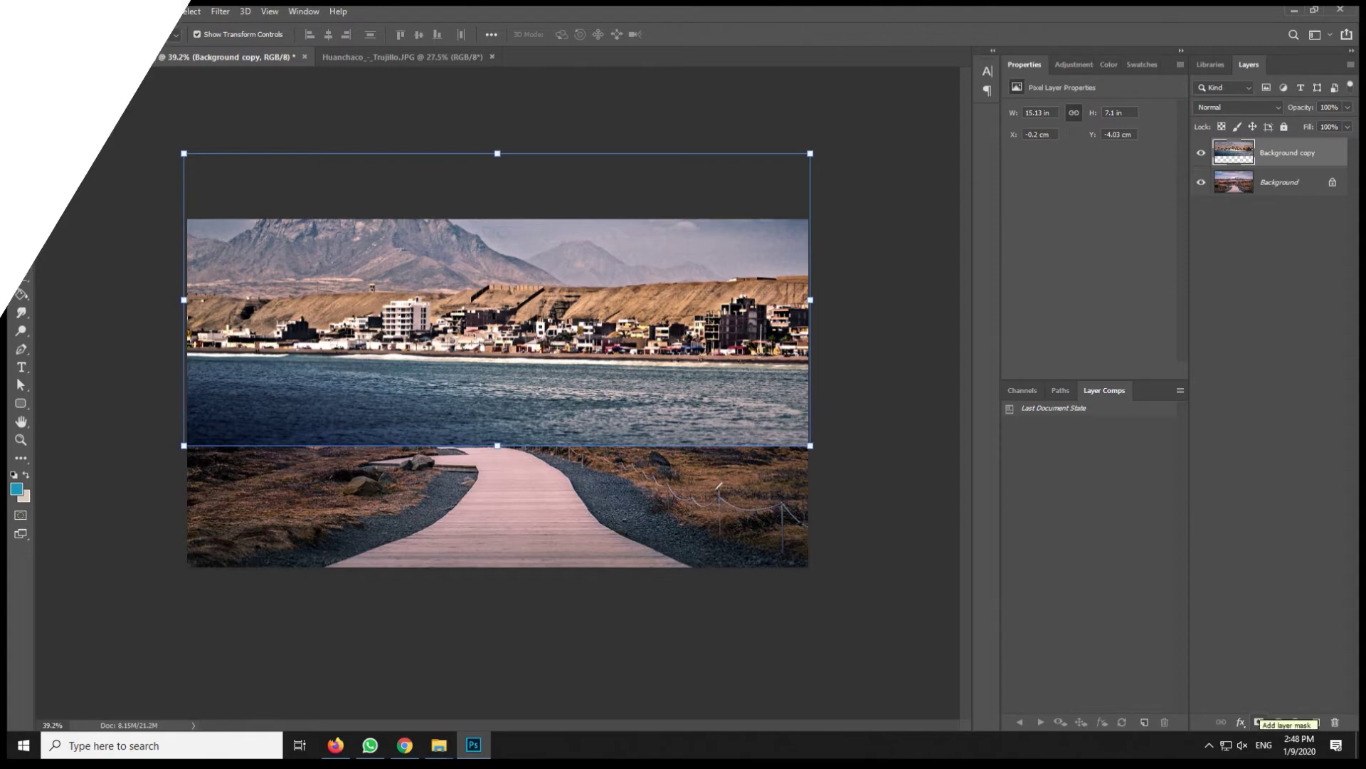
left_click(1259, 722)
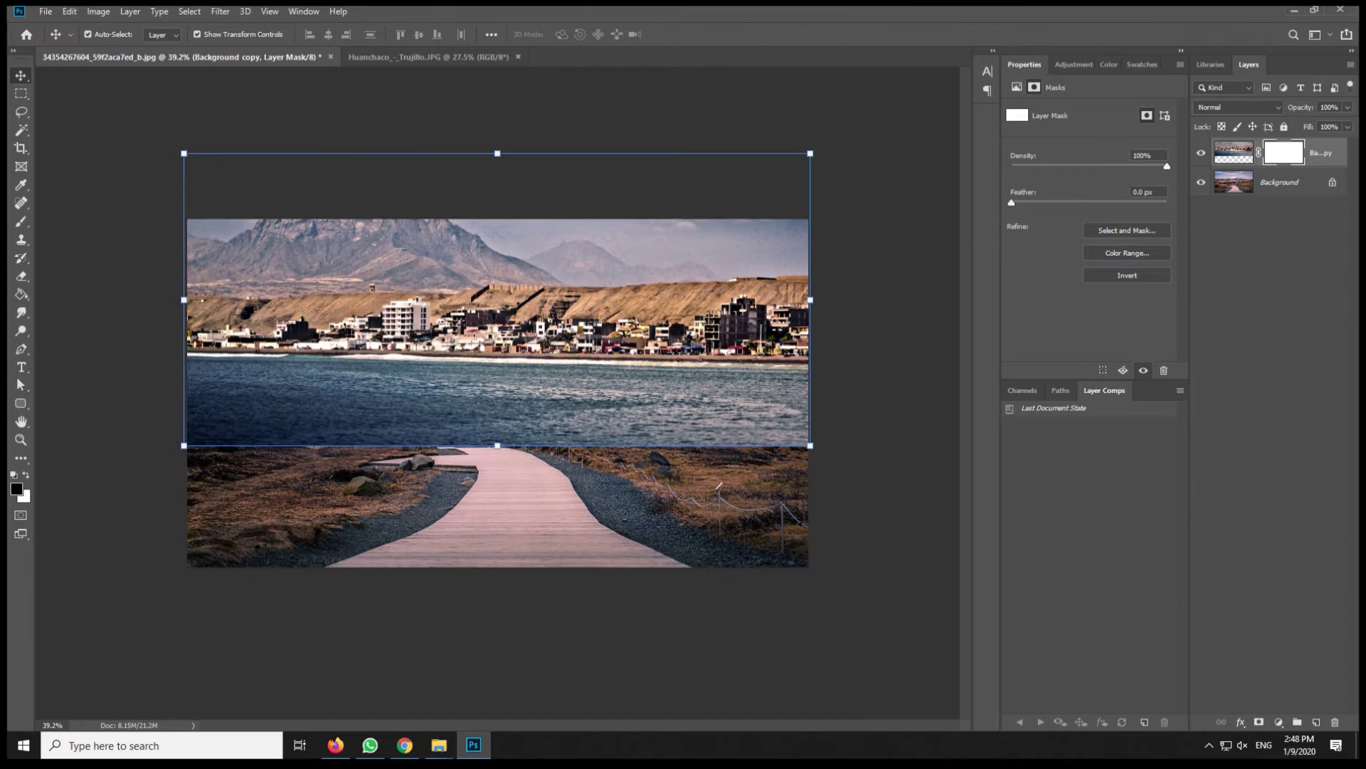
Set black as the foreground painting colour
left_click(16, 489)
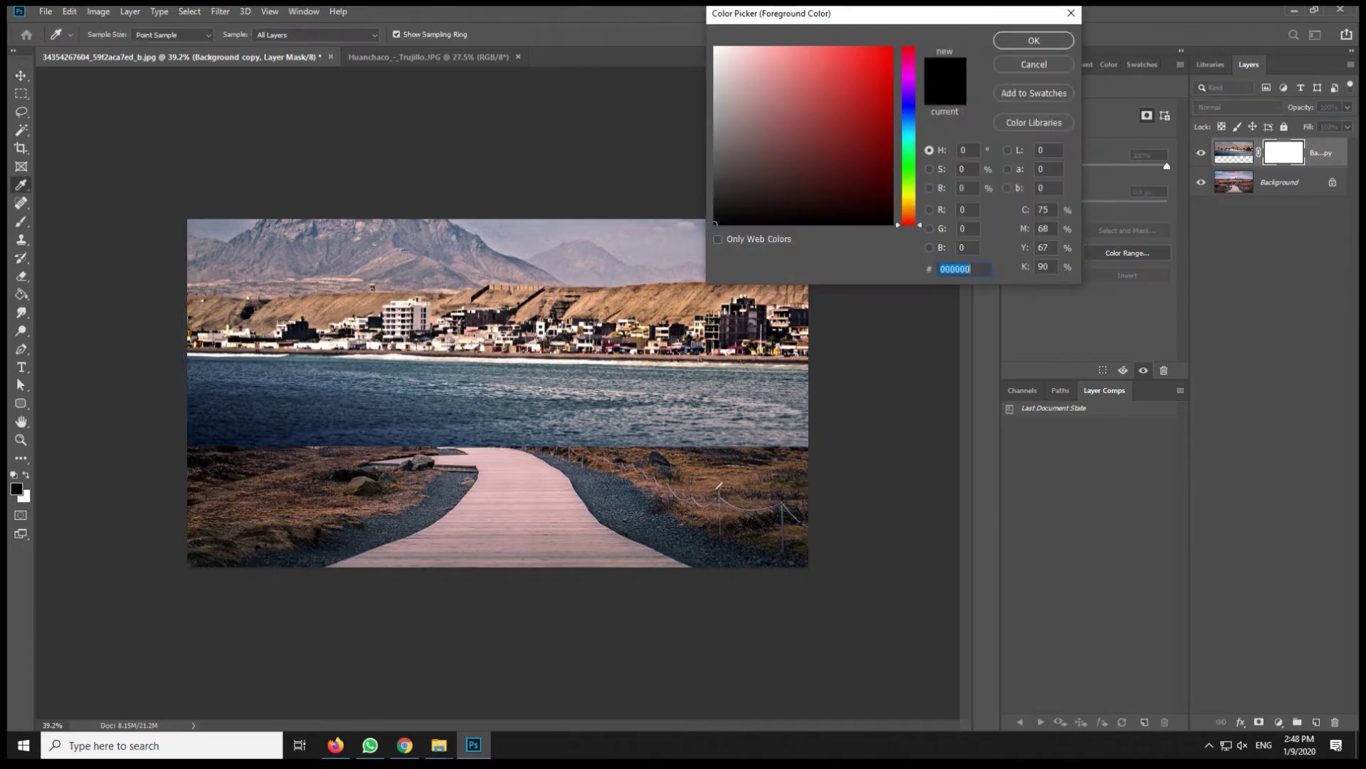
key("Escape")
key("x")
left_click(16, 488)
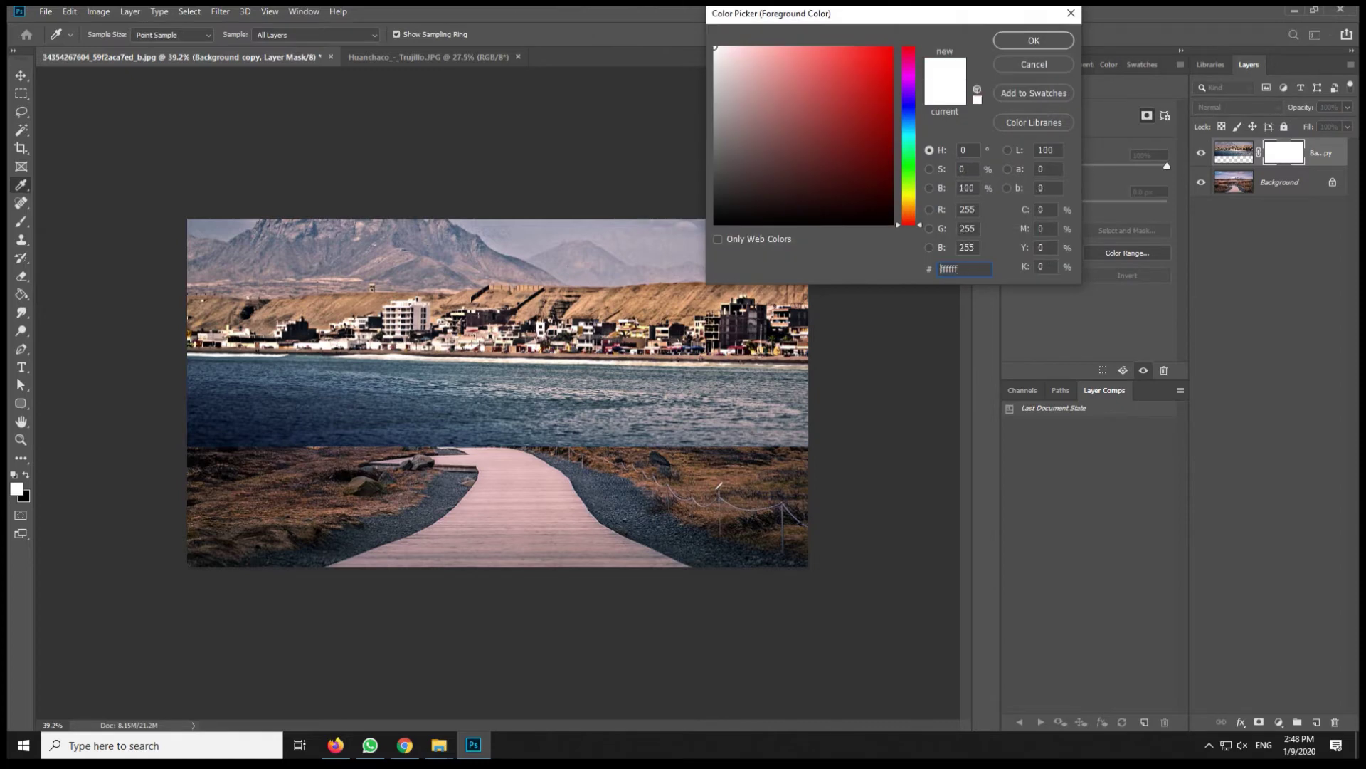
left_click(1034, 40)
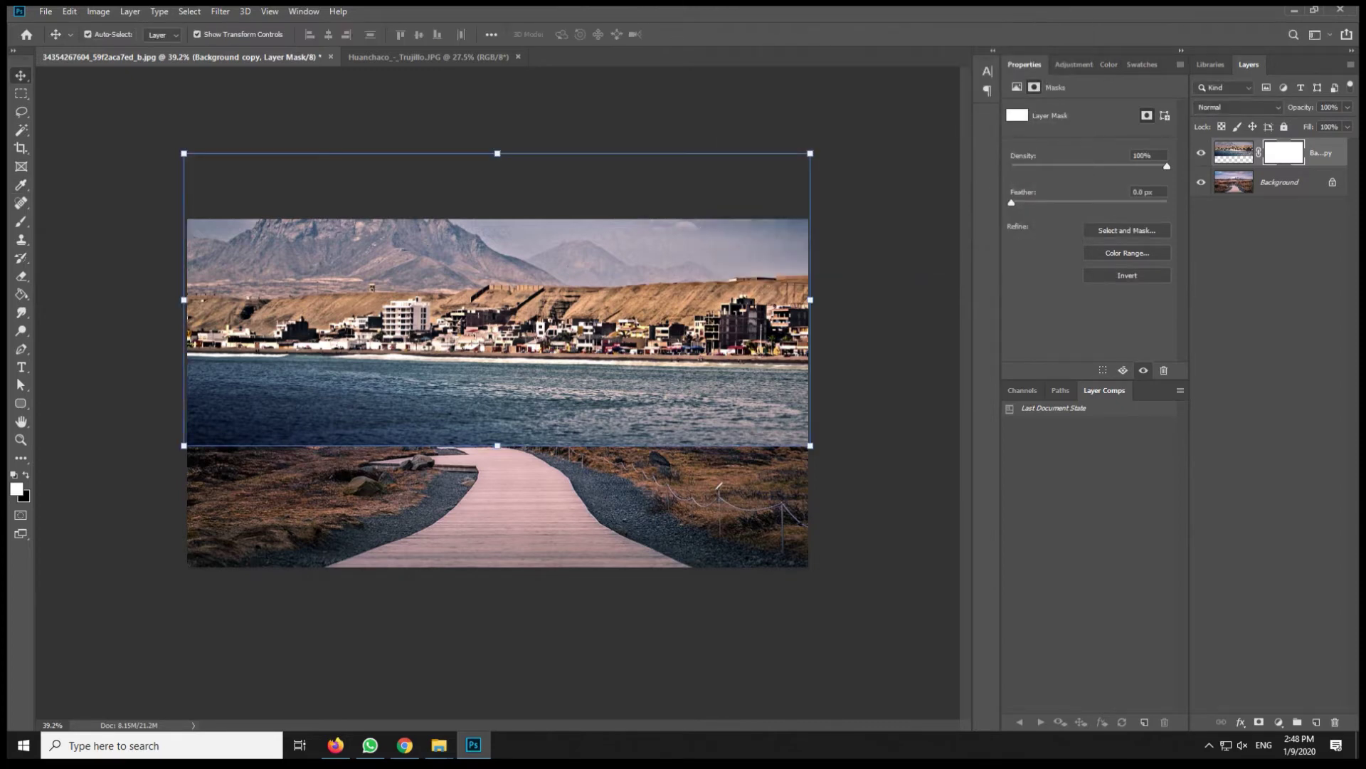
key("x")
Select the Brush tool at 100% flow with the large Soft Round preset
left_click(21, 221)
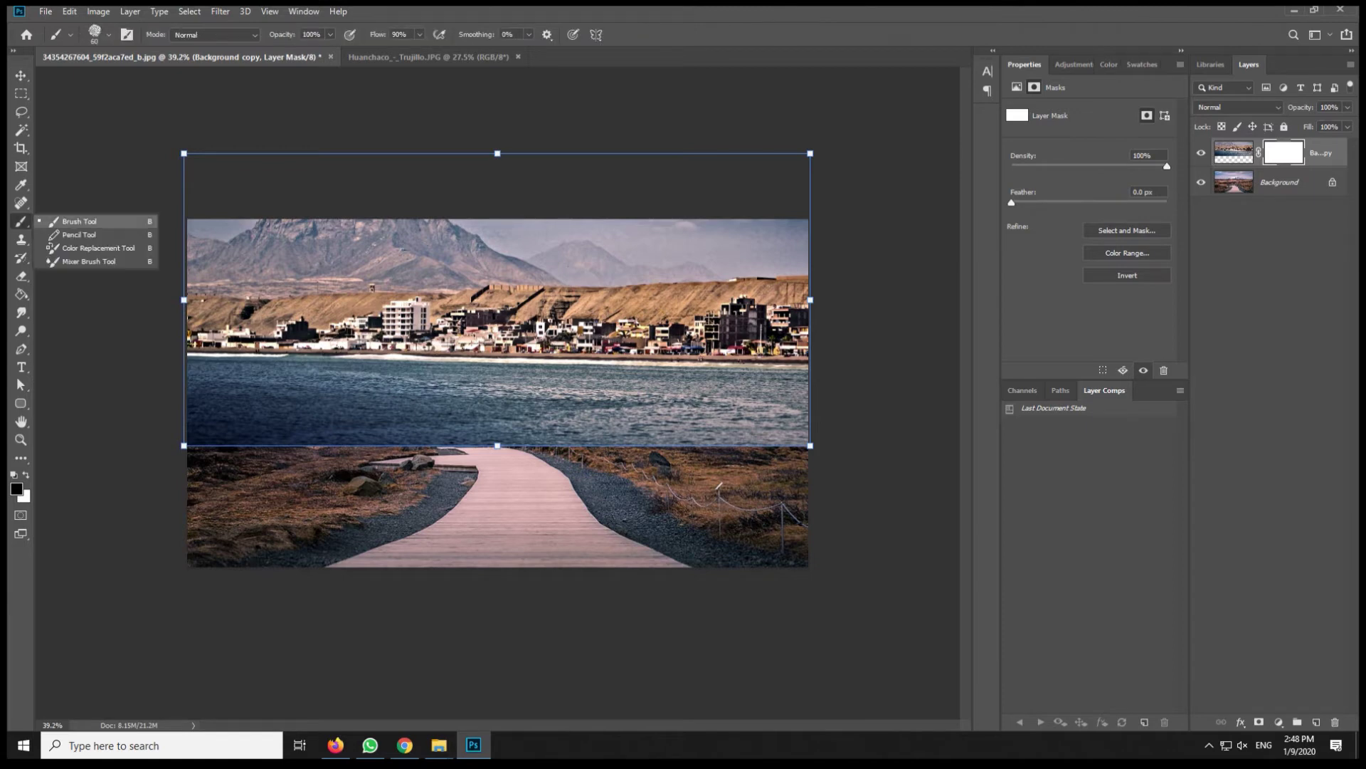
left_click(78, 221)
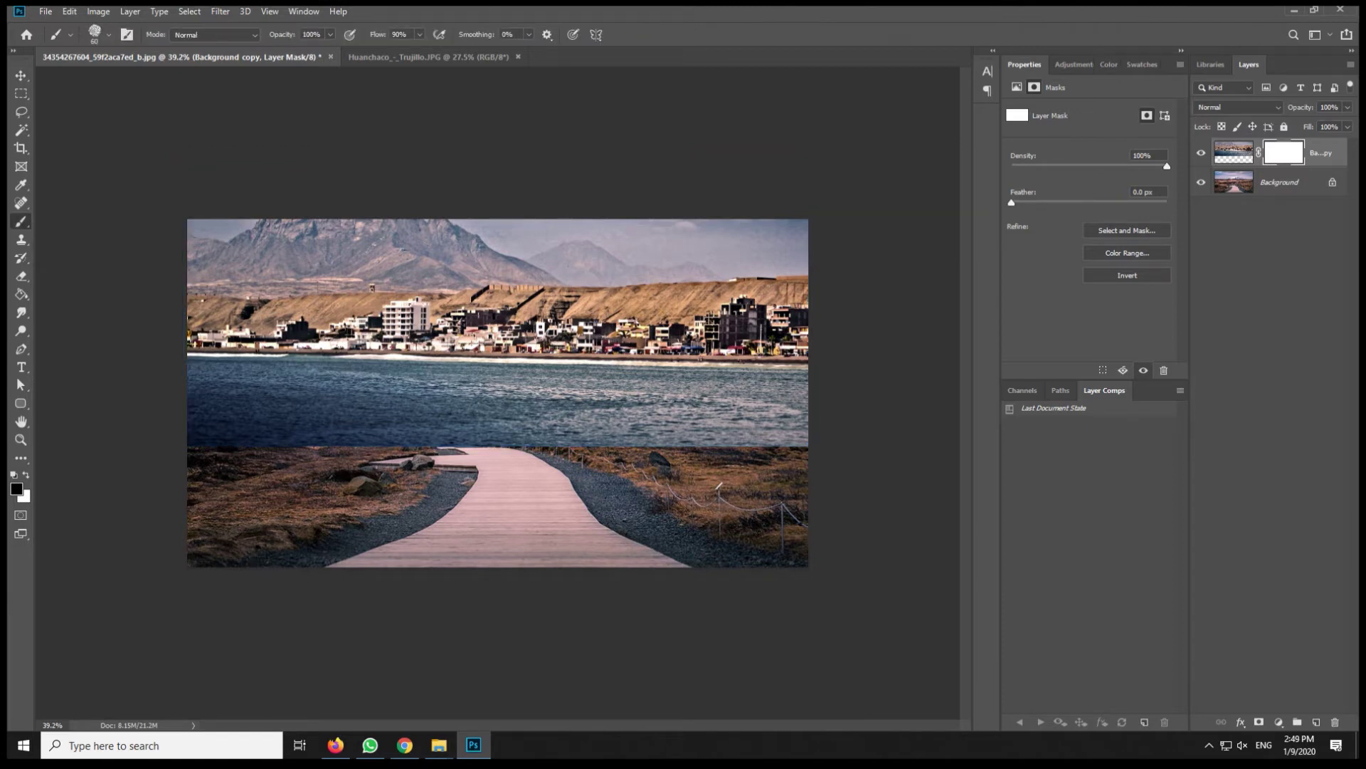
key("shift+0")
right_click(451, 240)
left_click(70, 35)
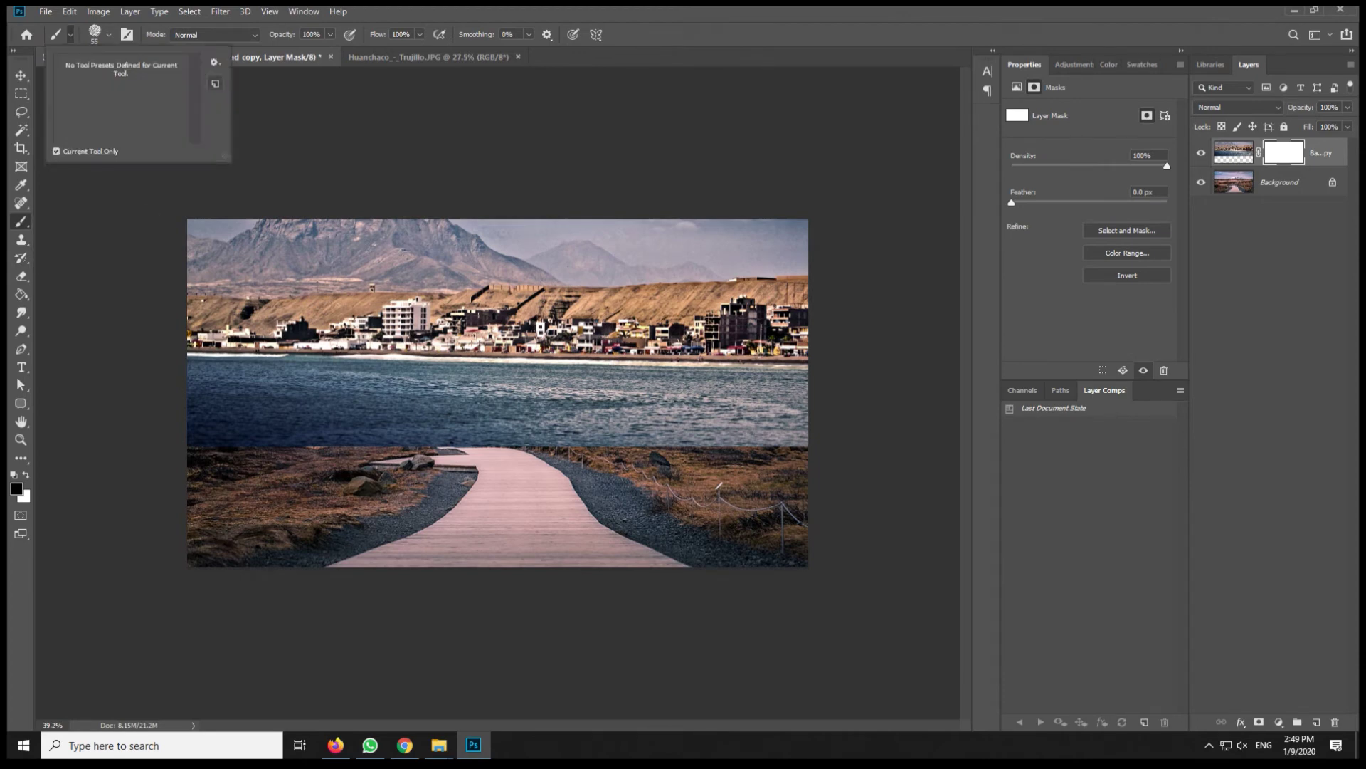
right_click(342, 163)
right_click(419, 239)
scroll(768, 499, "up", 3)
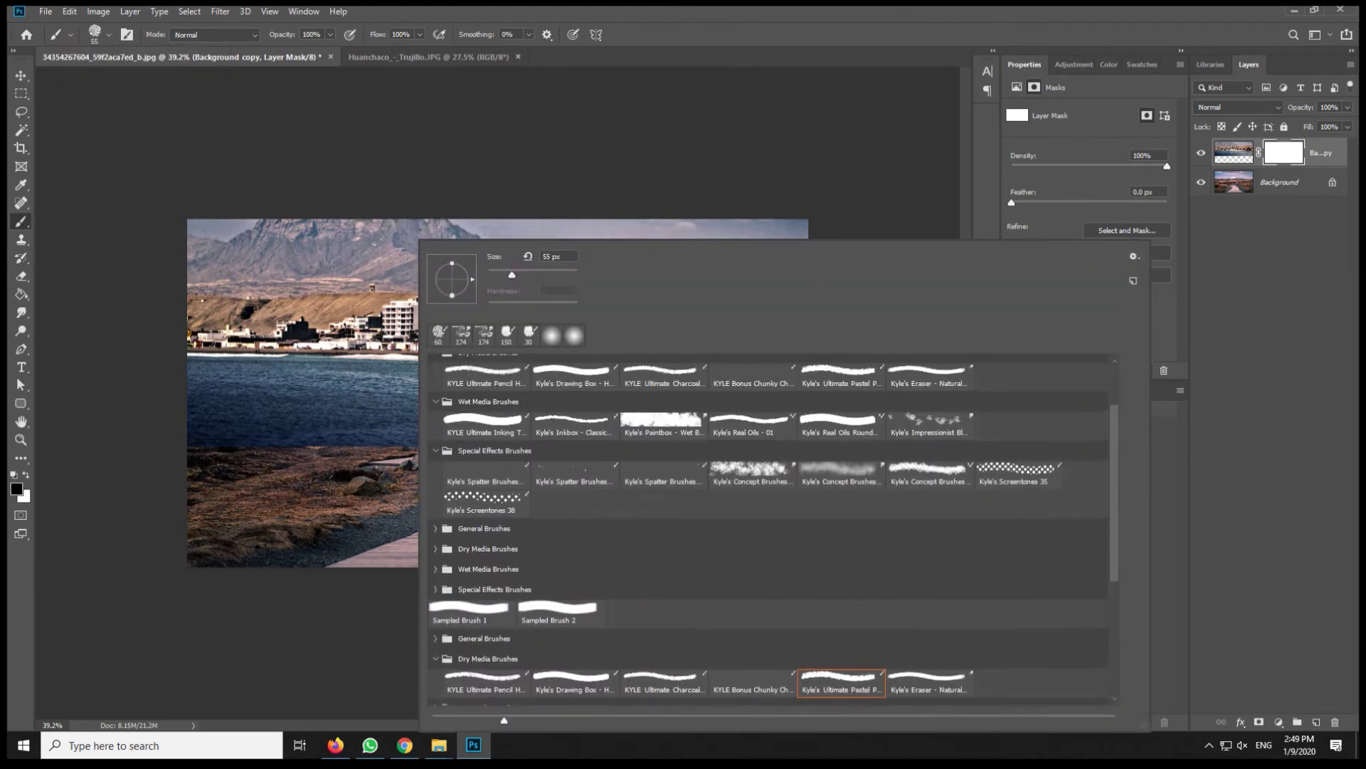
left_click(484, 366)
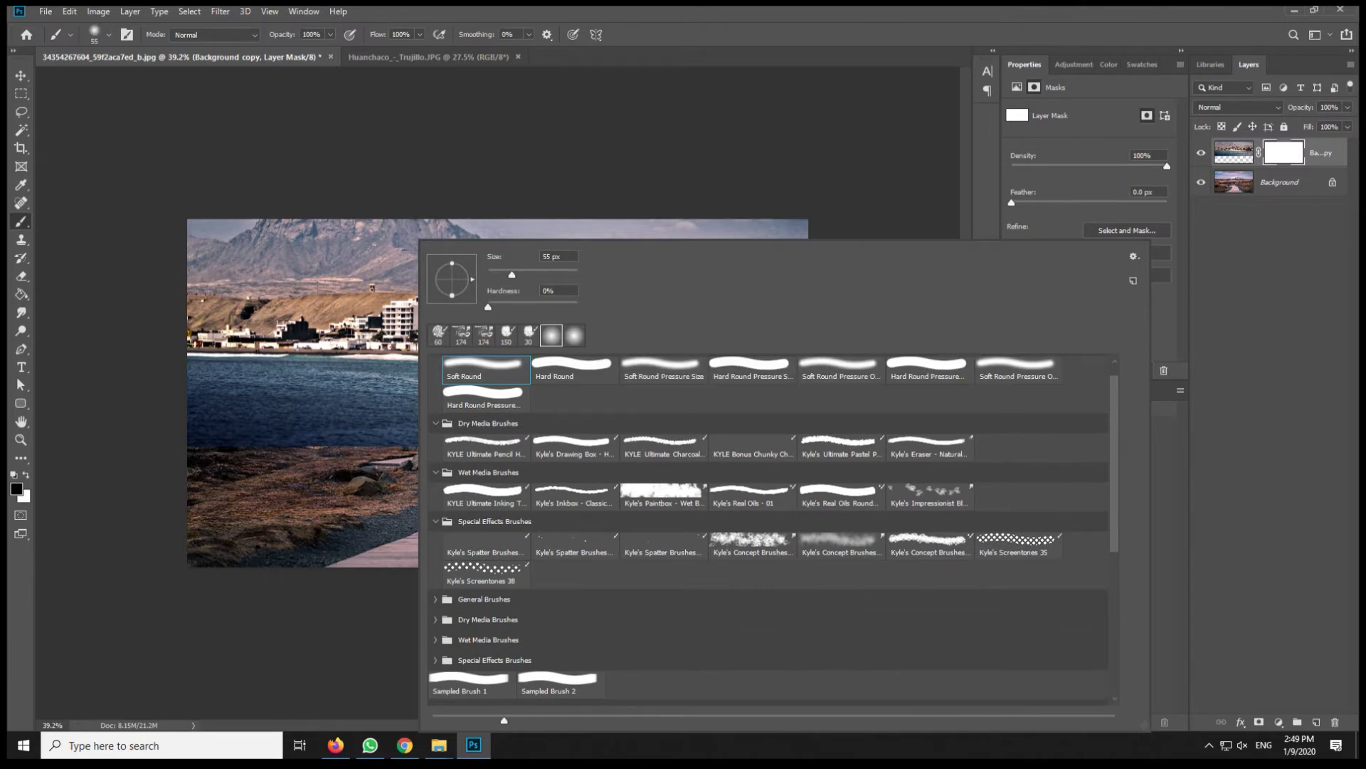
key("Escape")
scroll(501, 389, "up", 1)
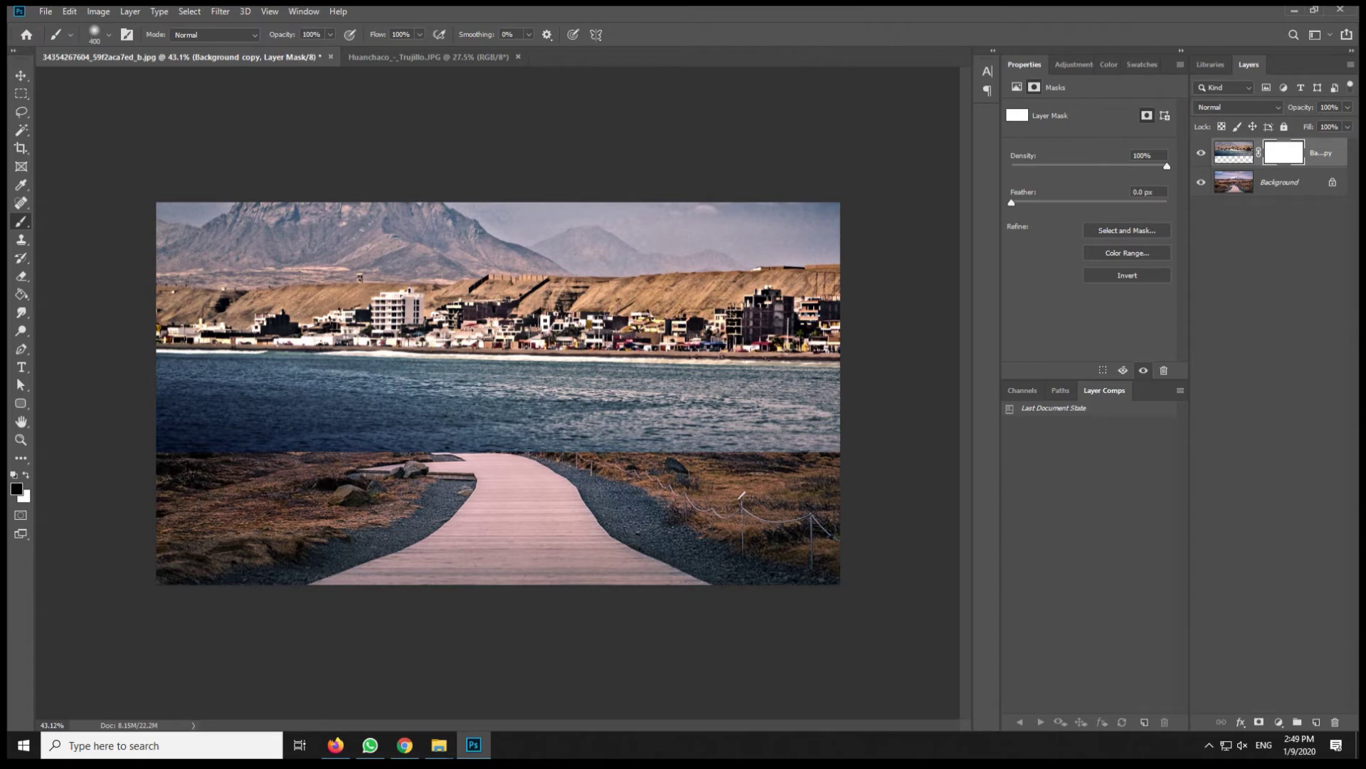
Paint black on the mask across the shoreline band, left to right, blending sea into boardwalk
left_click_drag(156, 437, 265, 437)
left_click_drag(160, 431, 384, 445)
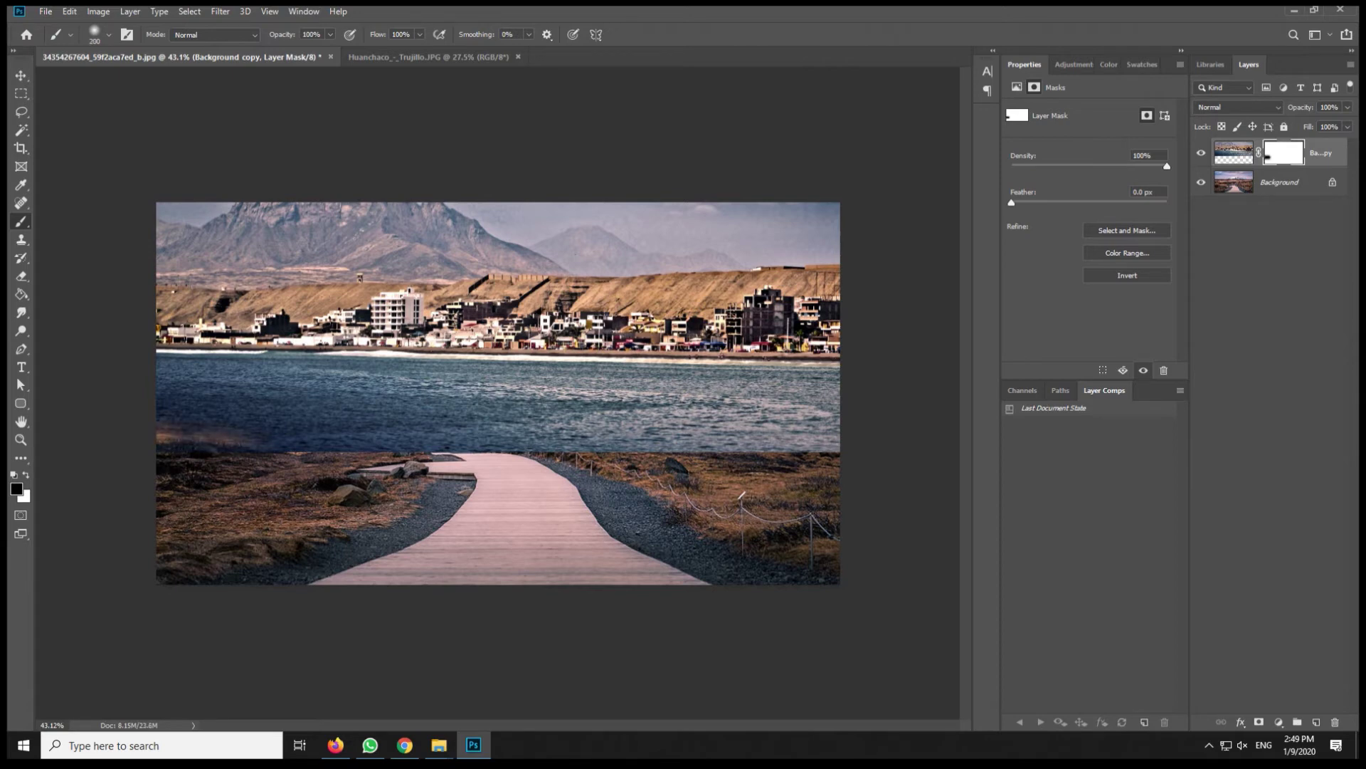
left_click_drag(161, 427, 700, 447)
left_click_drag(420, 447, 840, 444)
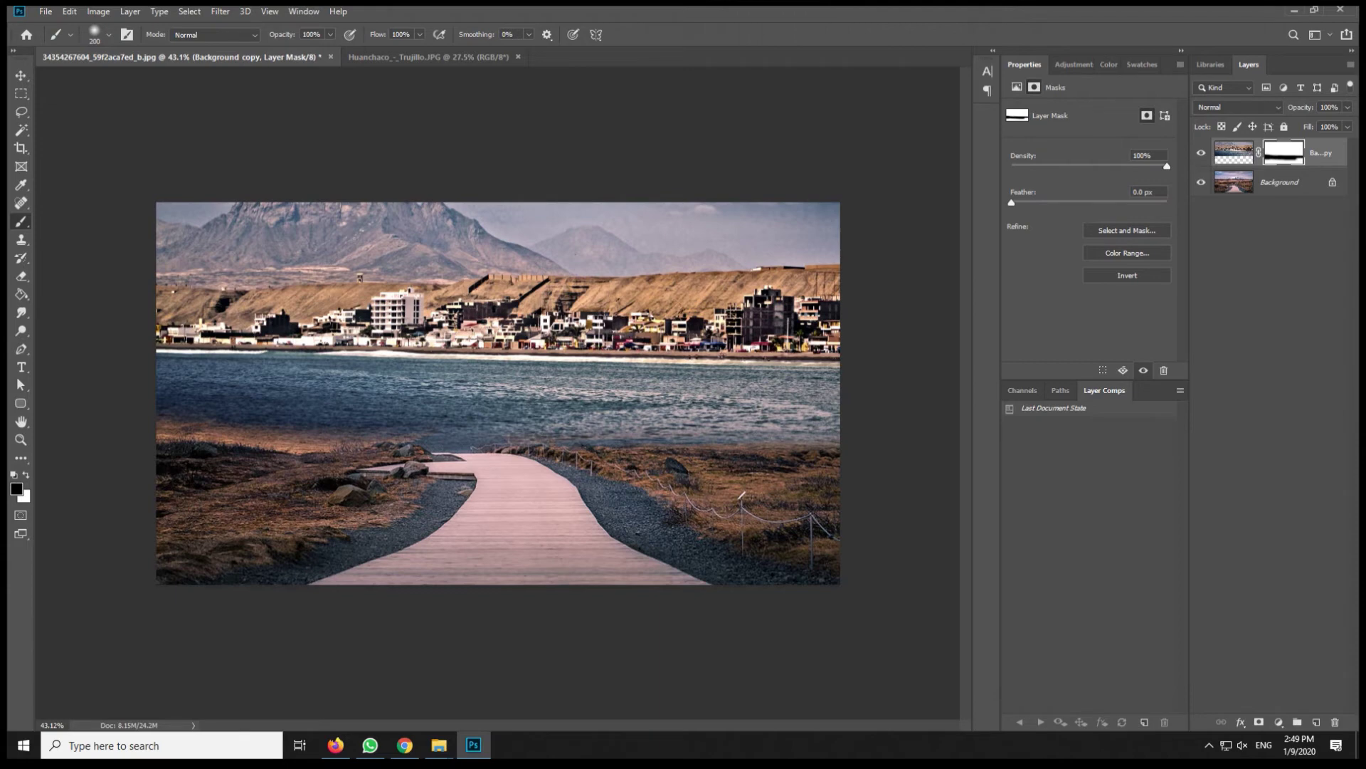
left_click_drag(832, 442, 491, 435)
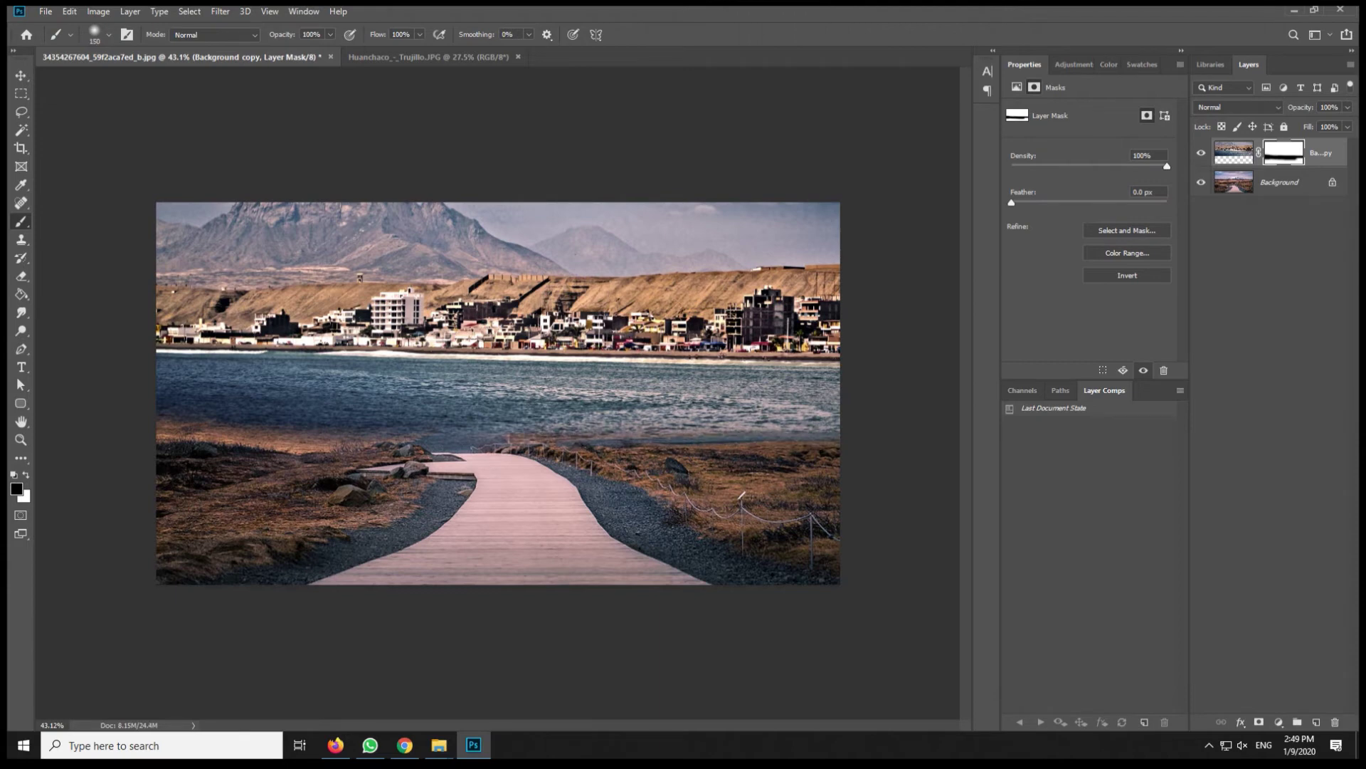
left_click_drag(840, 436, 555, 431)
left_click_drag(551, 427, 828, 424)
left_click_drag(568, 427, 621, 426)
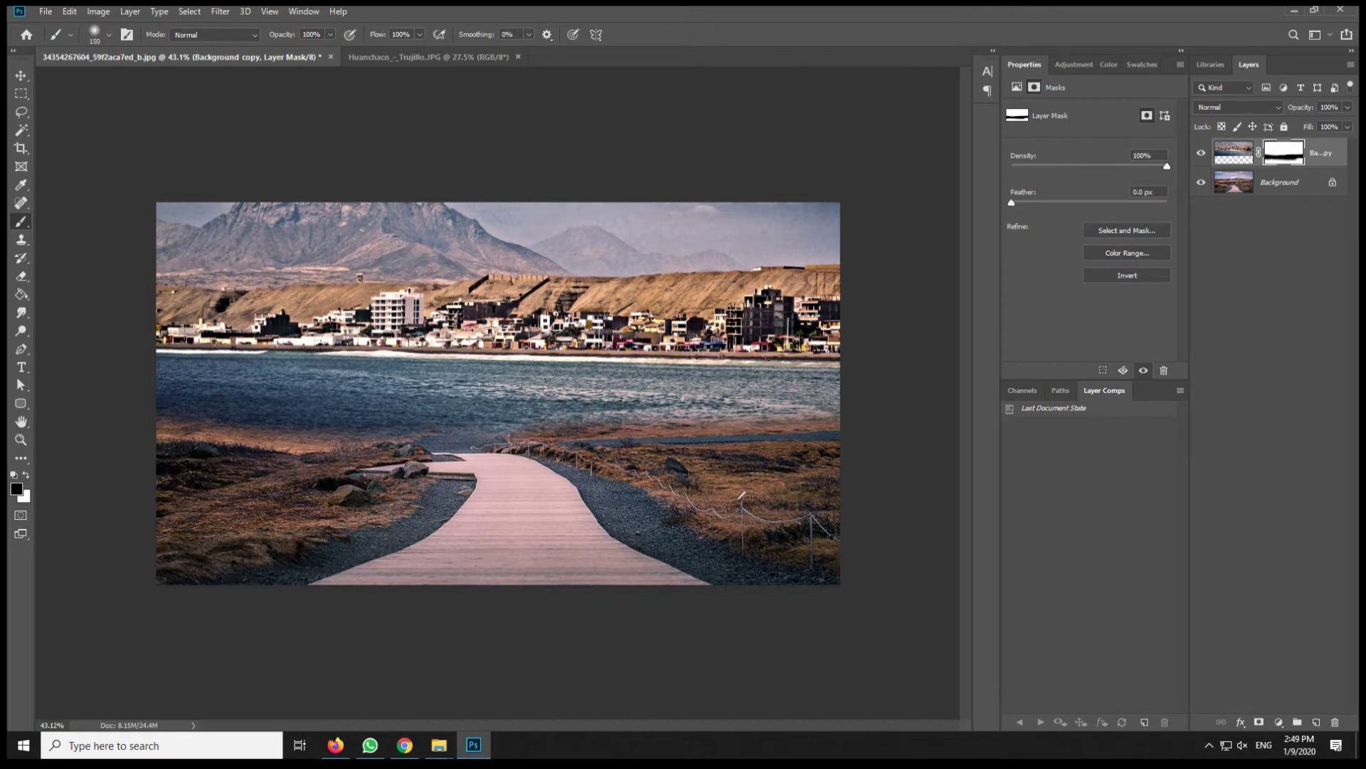
left_click_drag(412, 436, 162, 426)
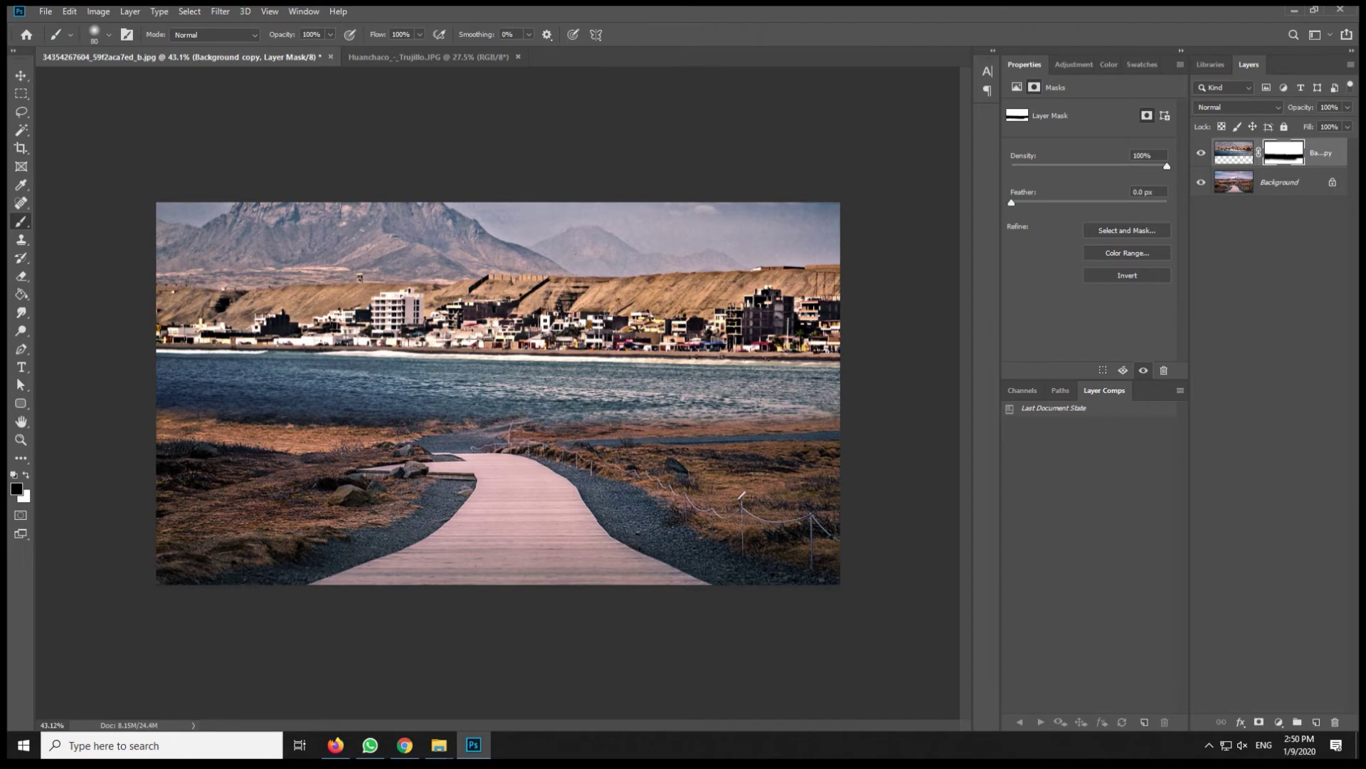
left_click_drag(601, 424, 832, 413)
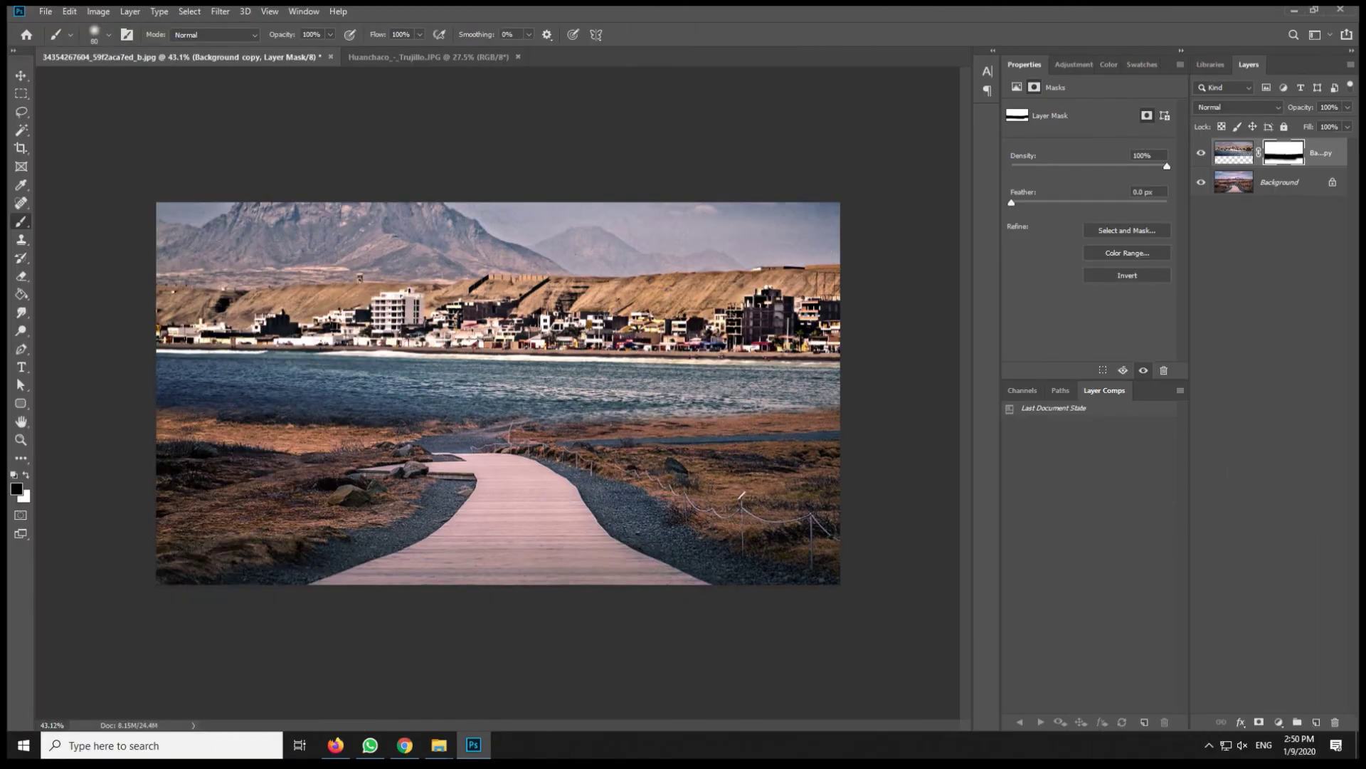
Paint white on the mask to reveal water along the shoreline, then black to hide it and show more beach
key("x")
left_click_drag(164, 378, 647, 377)
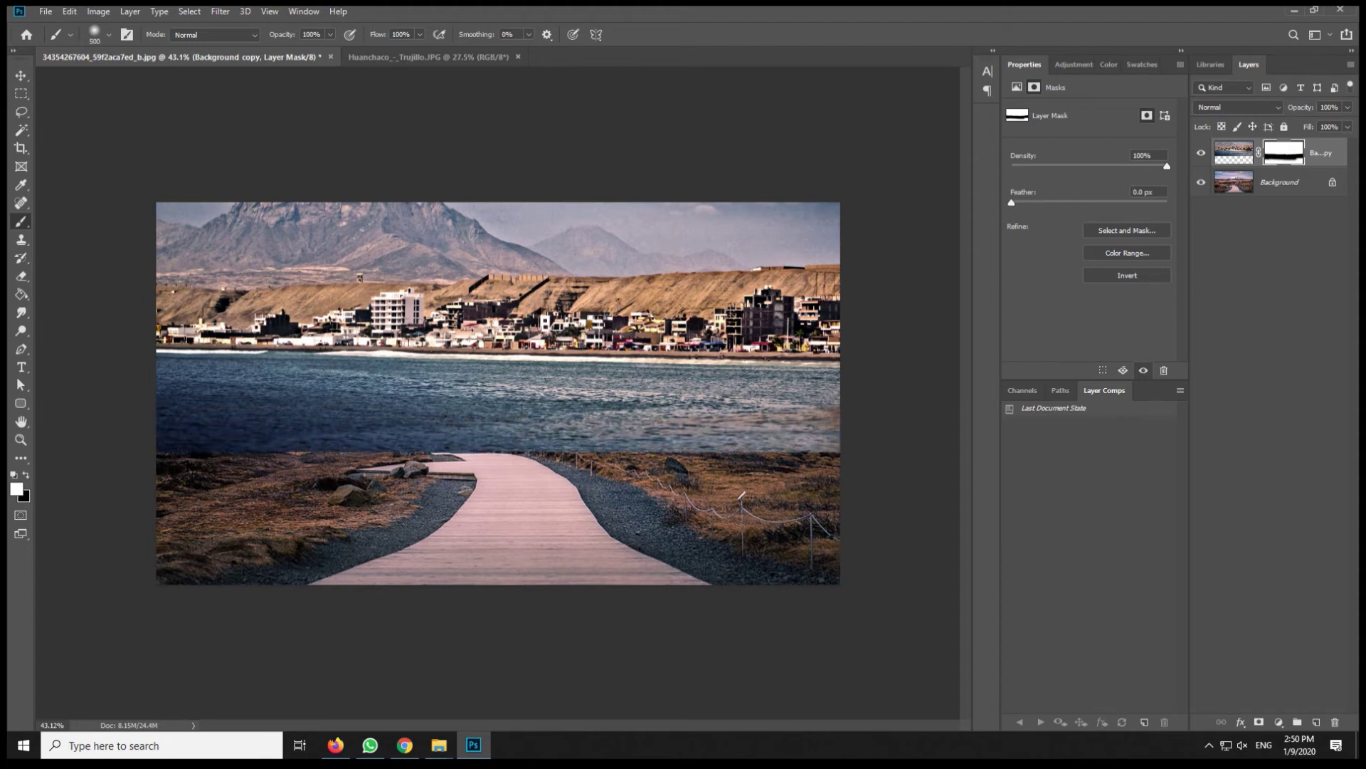
left_click_drag(647, 378, 840, 377)
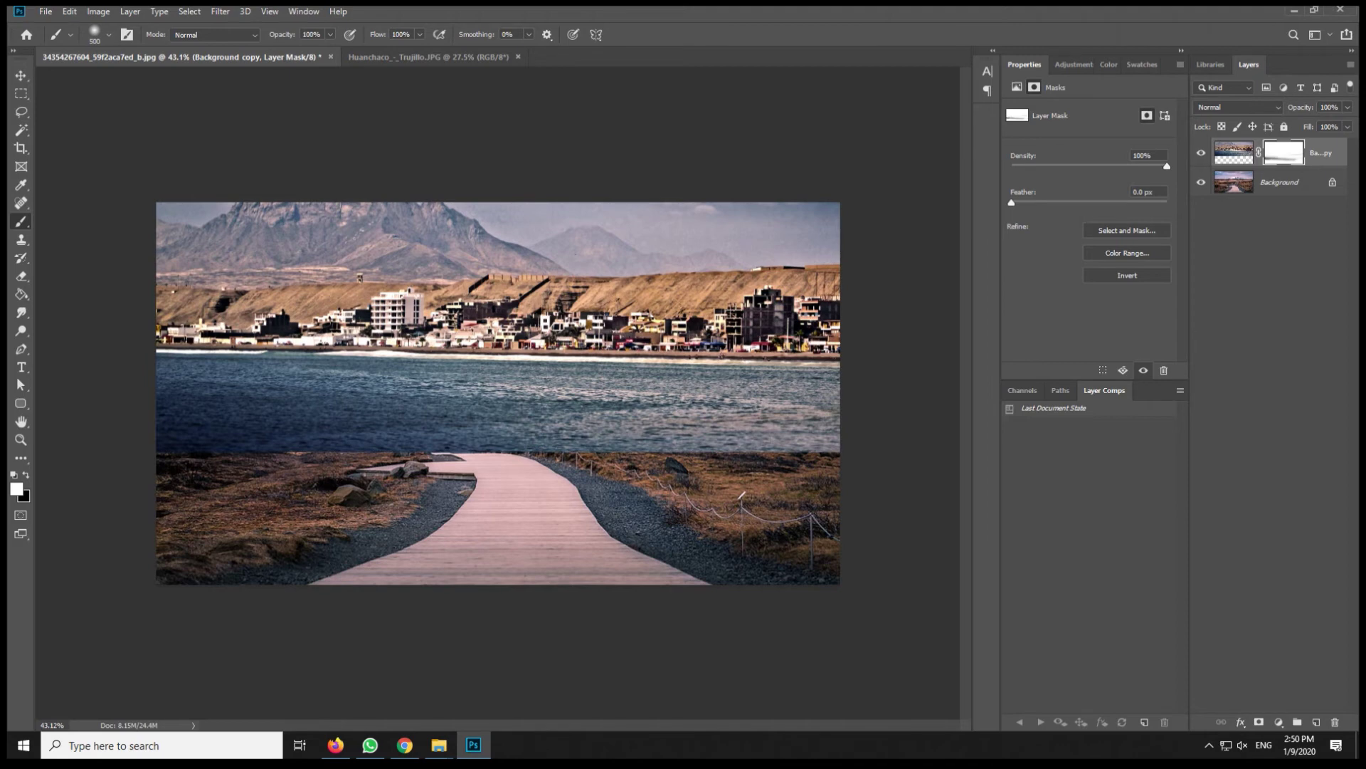
key("x")
left_click_drag(160, 434, 840, 437)
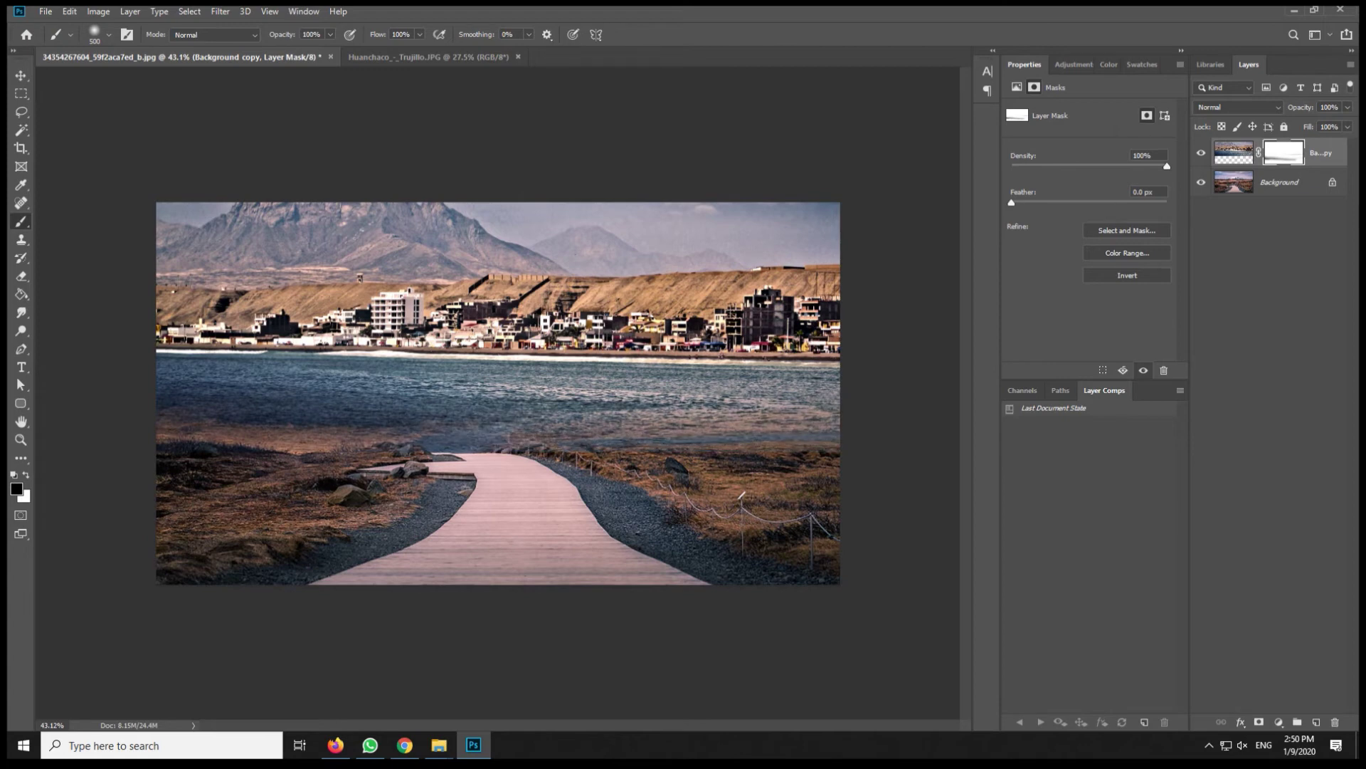
left_click_drag(840, 438, 513, 443)
left_click_drag(398, 438, 185, 433)
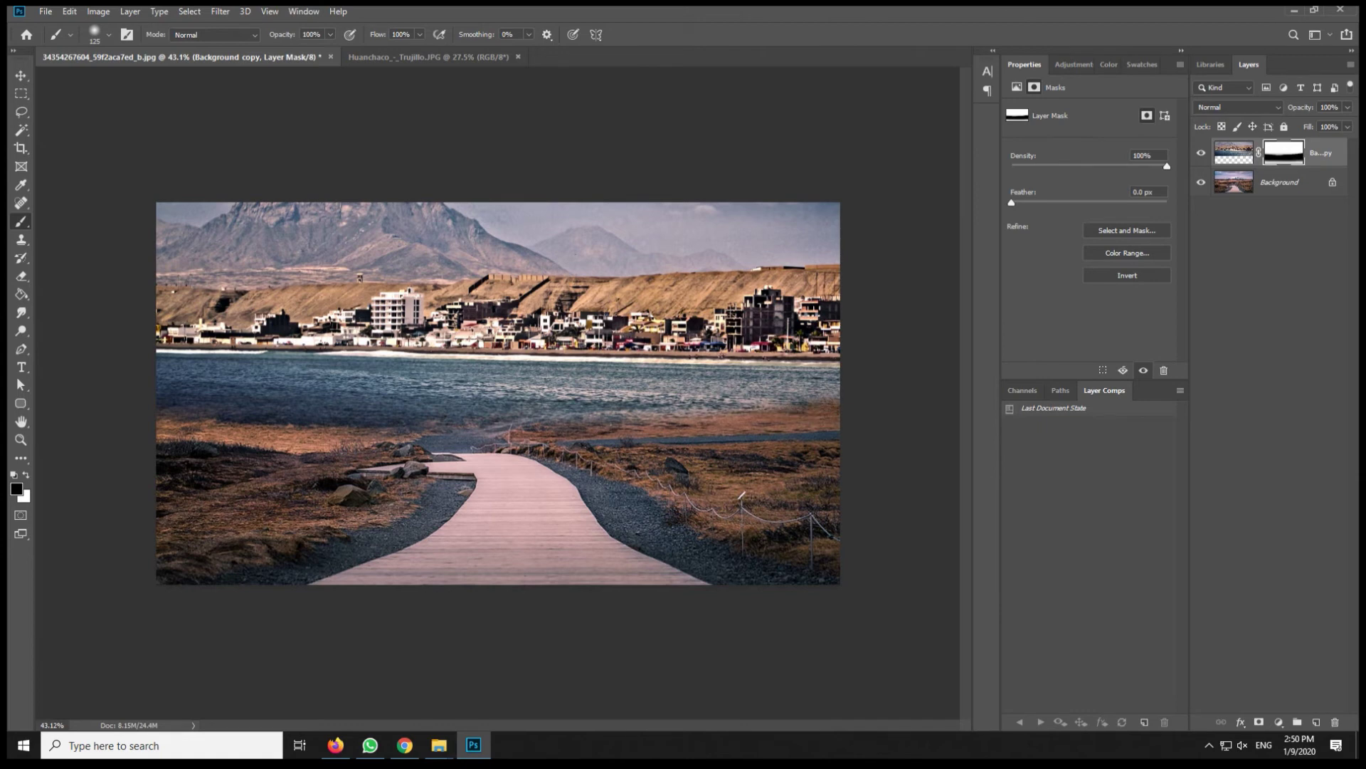
Blend the water into the land near the right edge, then along the left edge with a smaller brush
left_click_drag(712, 411, 832, 367)
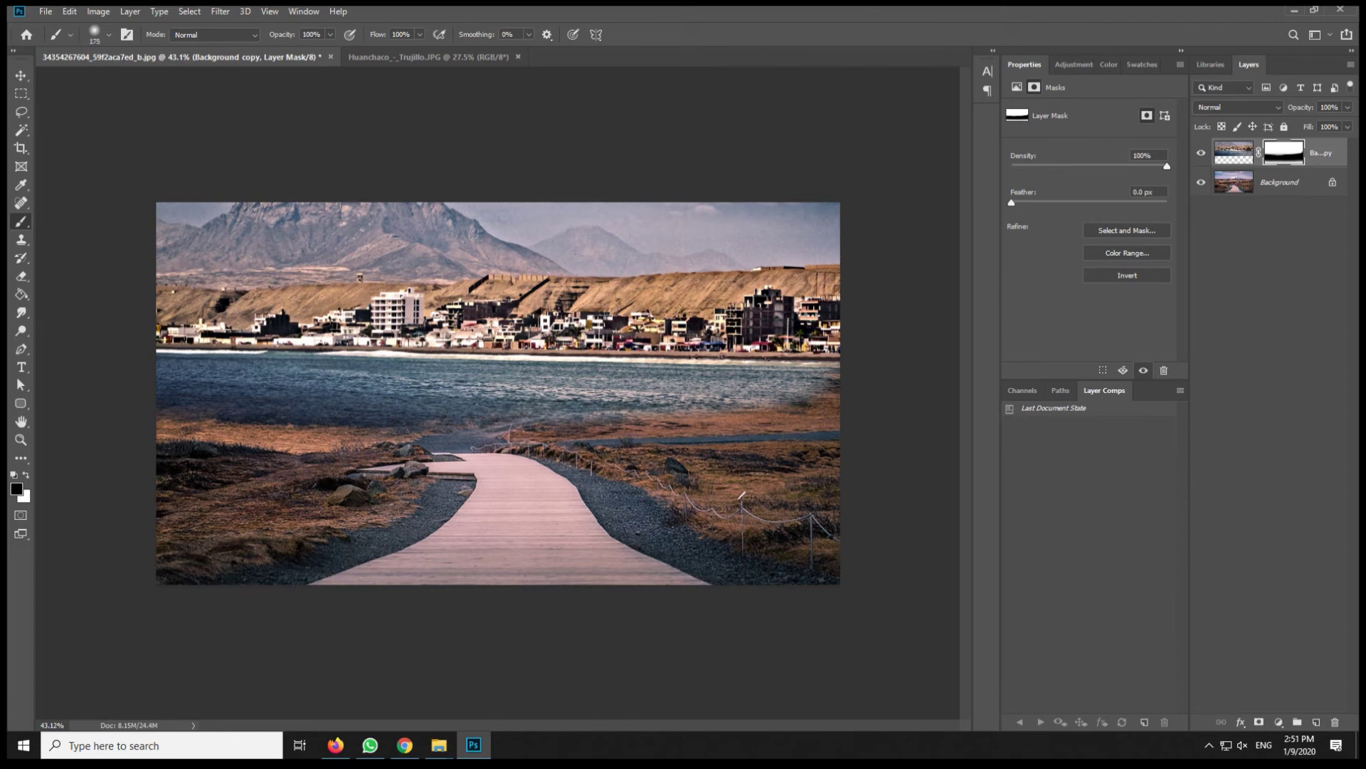
left_click_drag(831, 365, 762, 403)
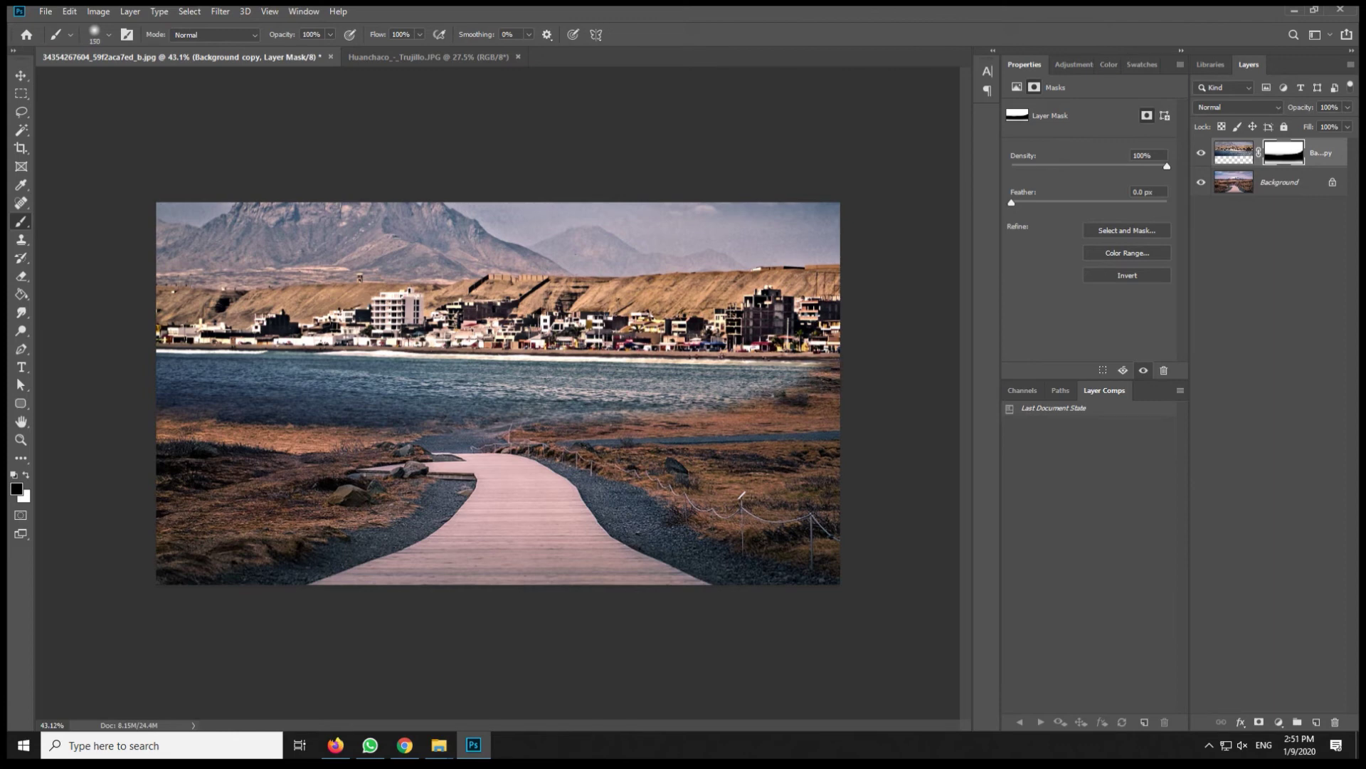
left_click_drag(801, 374, 760, 393)
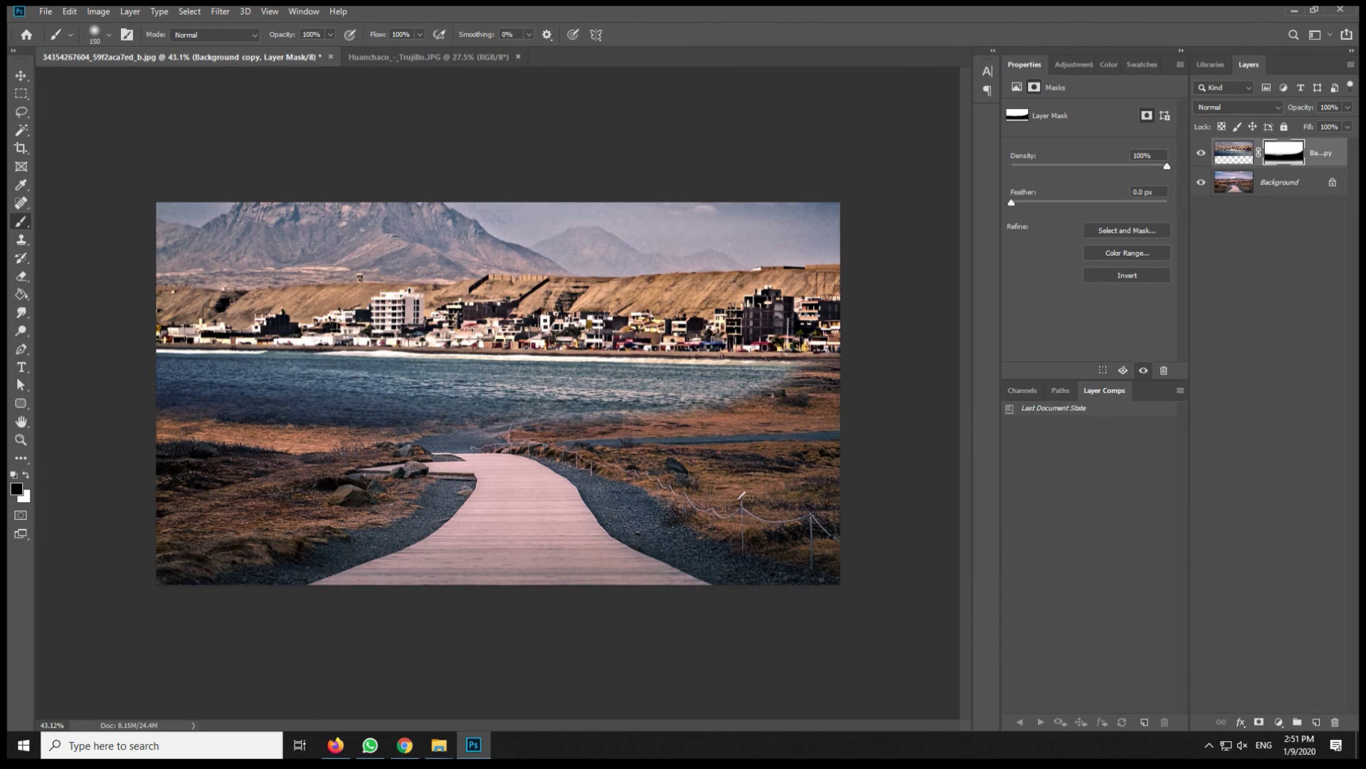
key("bracketleft")
key("bracketleft")
key("bracketleft")
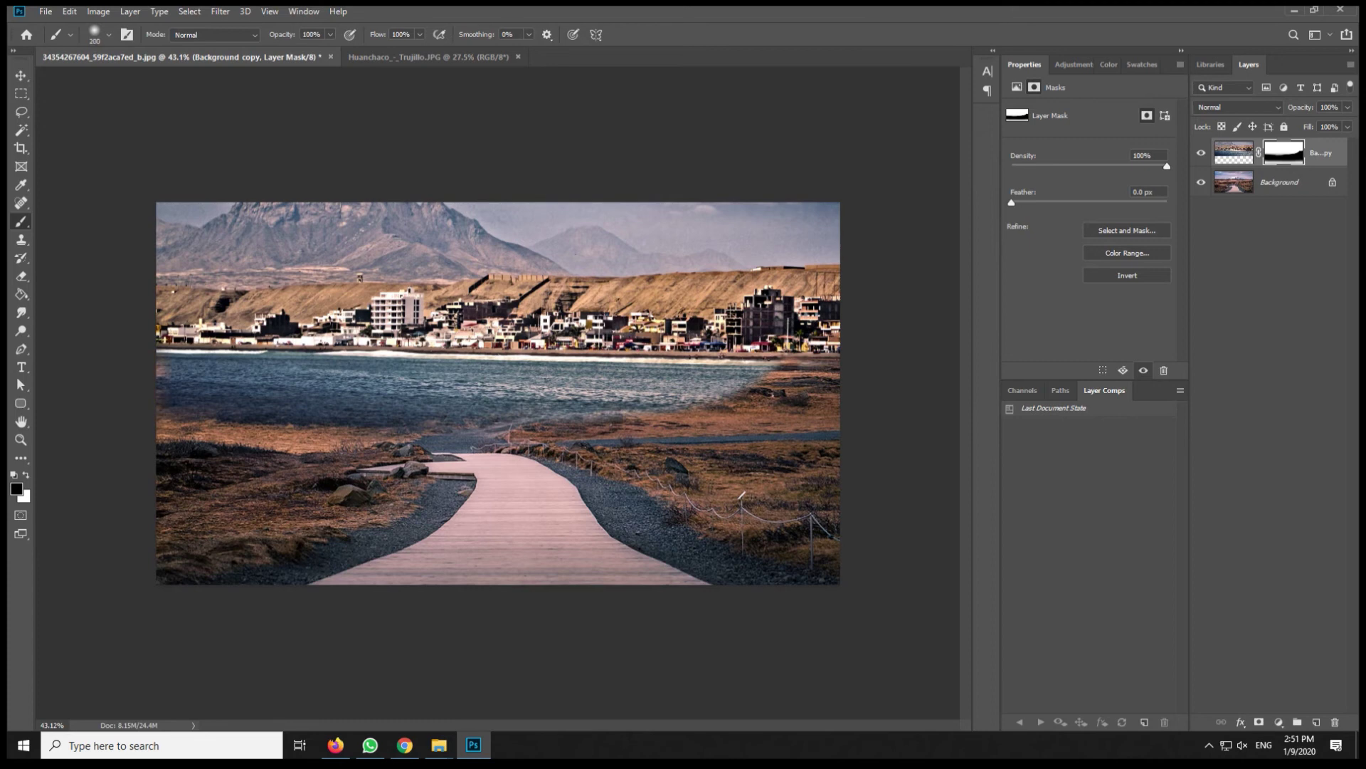
left_click_drag(206, 423, 174, 377)
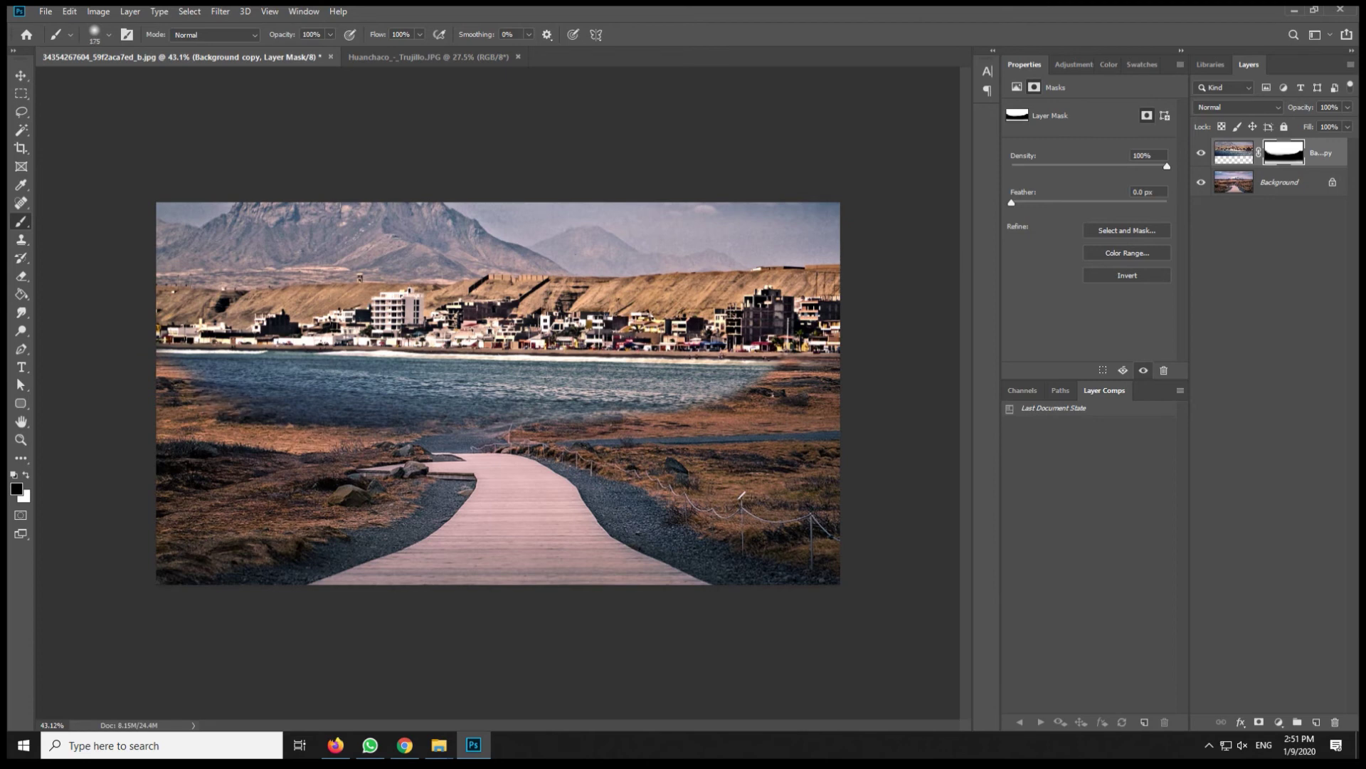
key("bracketleft")
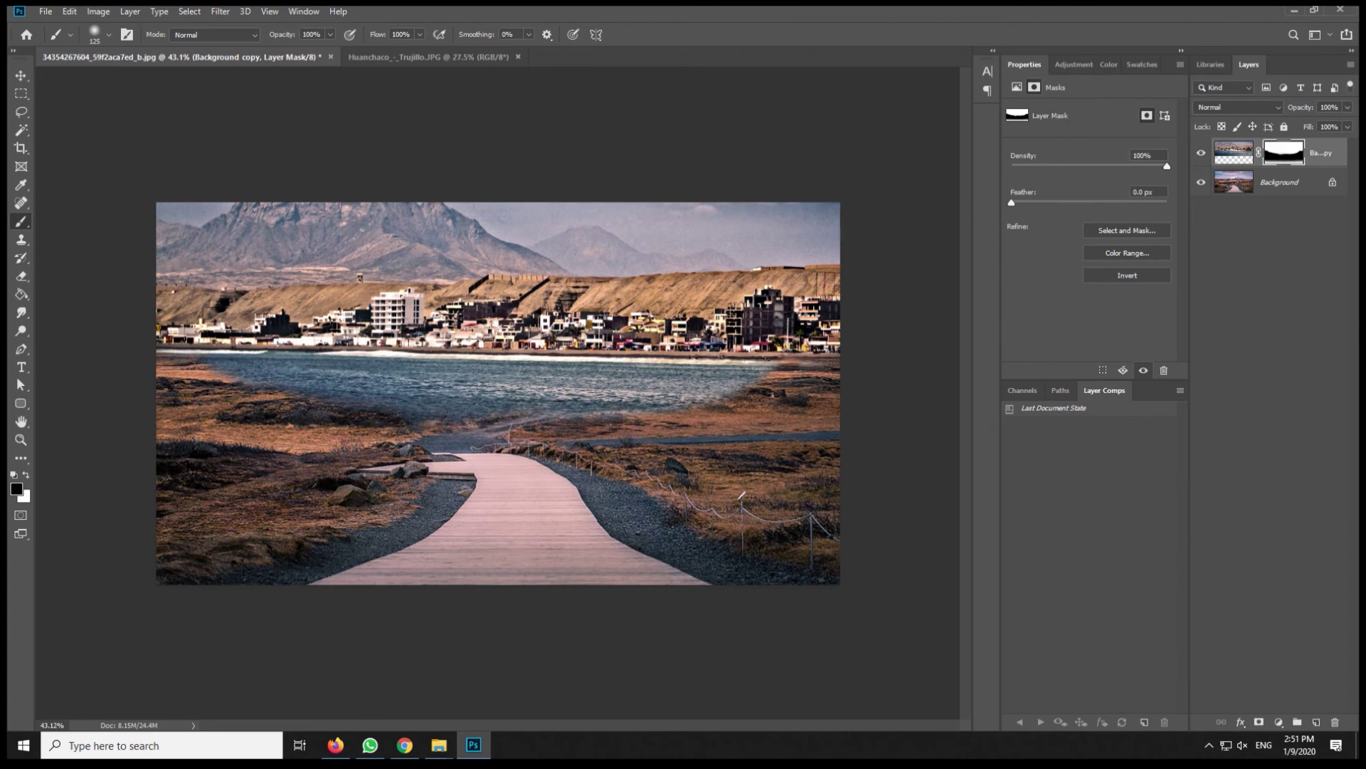
scroll(498, 393, "down", 2)
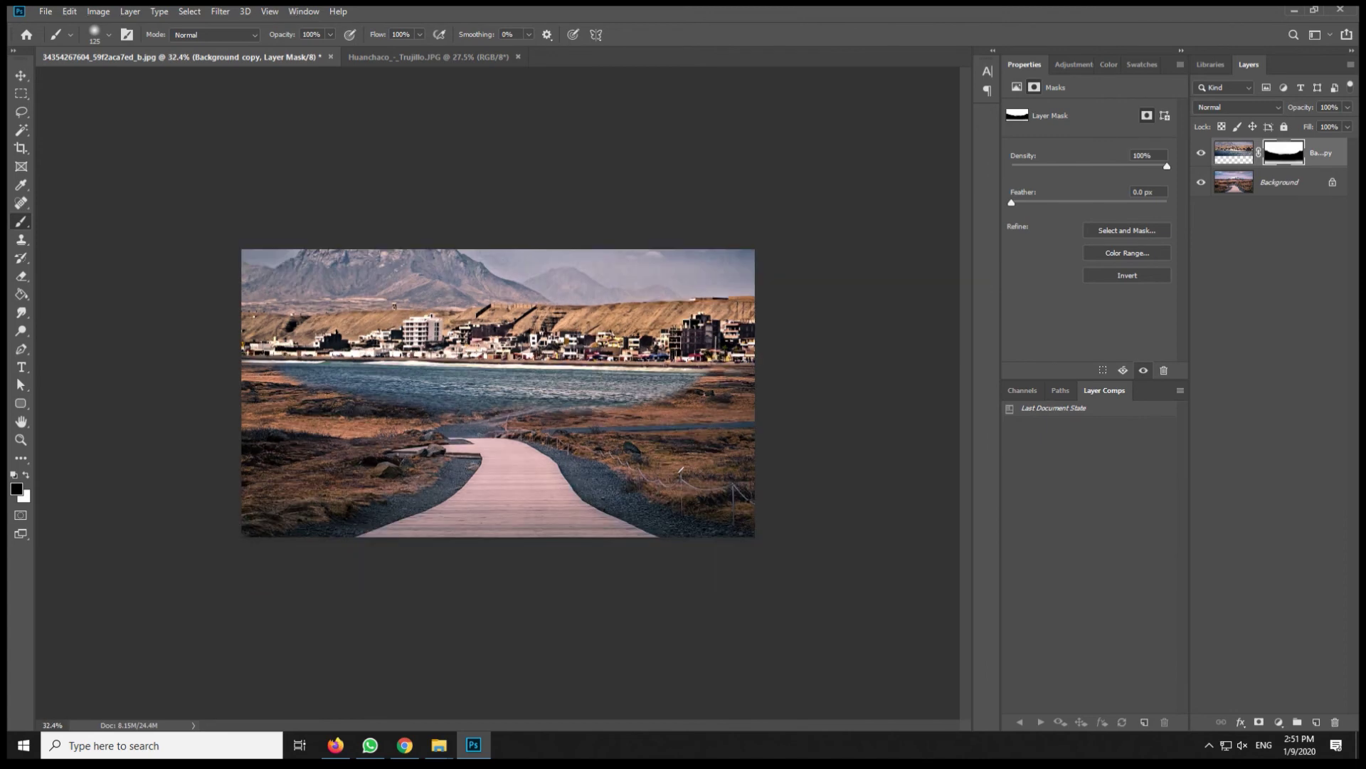
key("v")
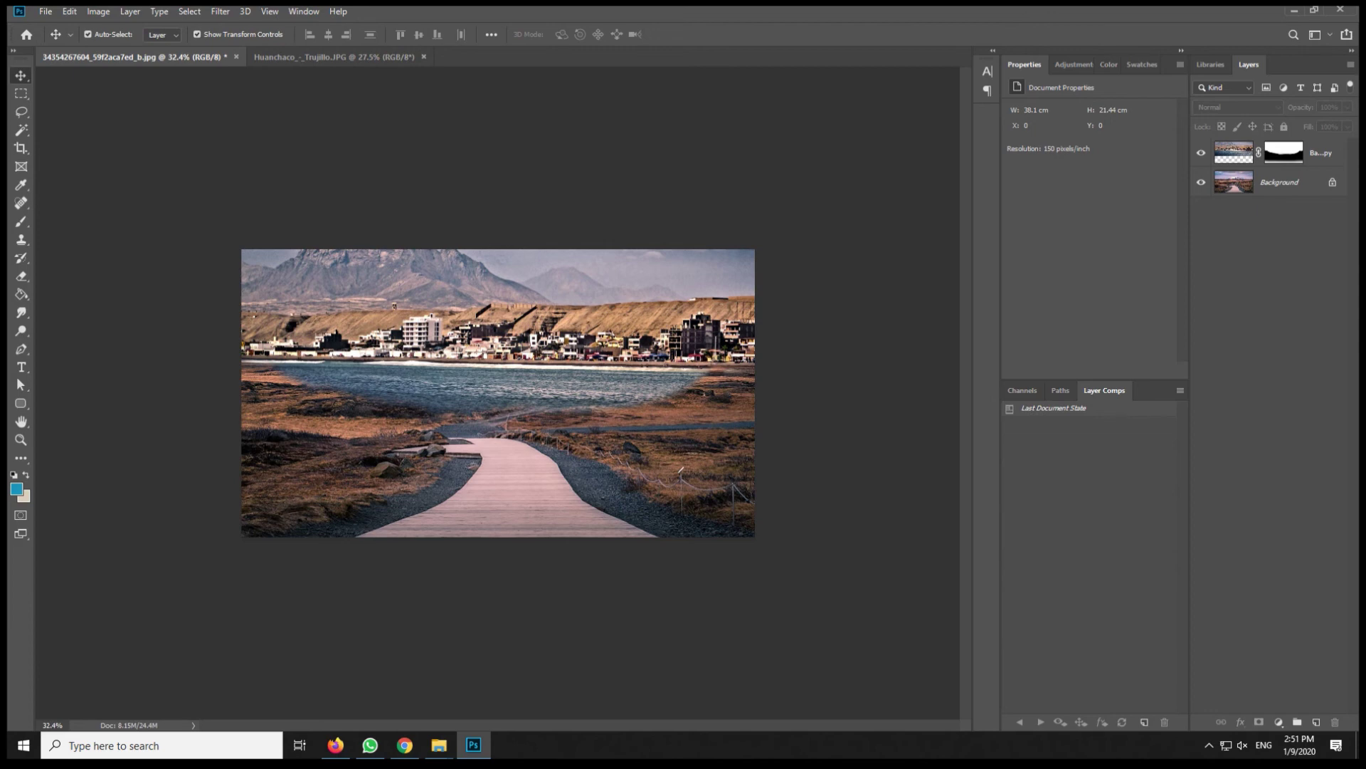
Toggle the Move tool's Auto-Select option off and back on
left_click(88, 34)
scroll(499, 392, "up", 3)
left_click(87, 34)
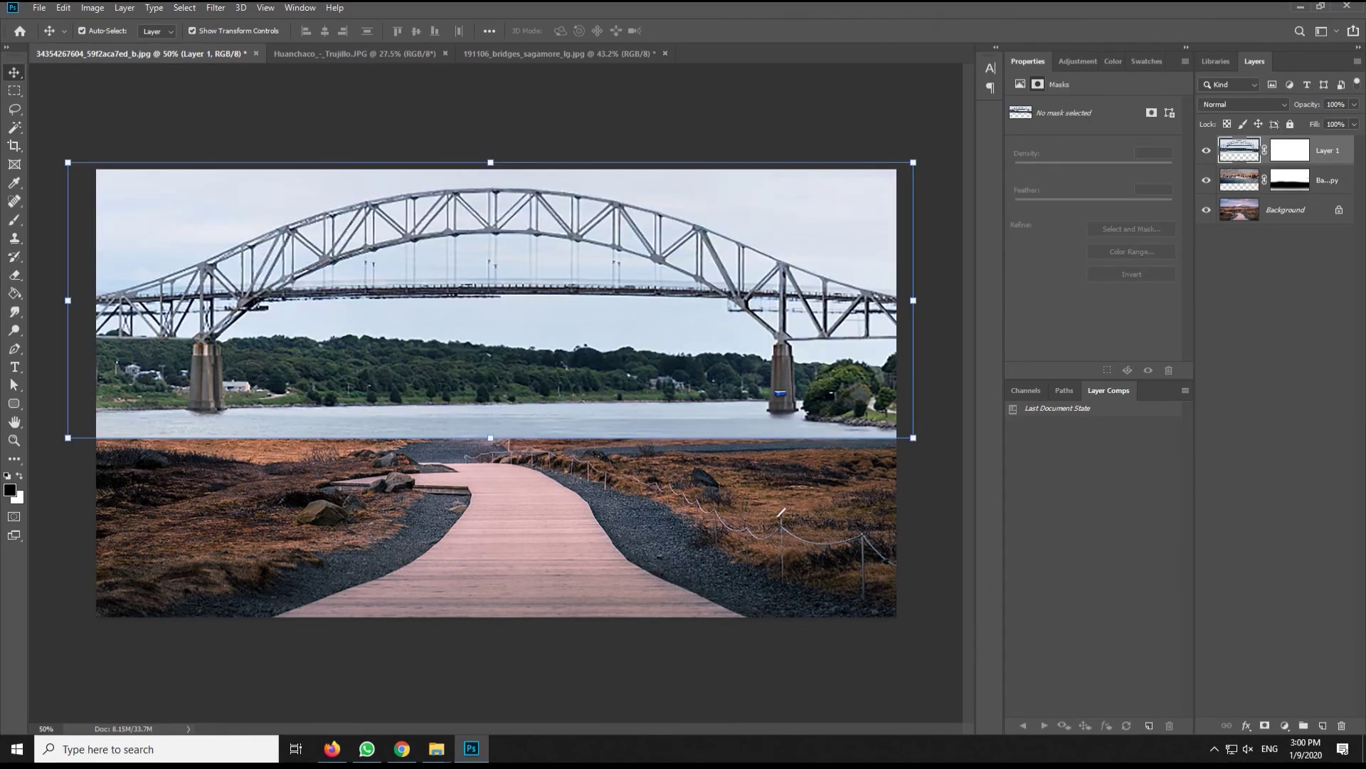
Try moving the bridge layer below the town layer and painting a black shoreline band, undoing both
left_click_drag(1324, 151, 1324, 186)
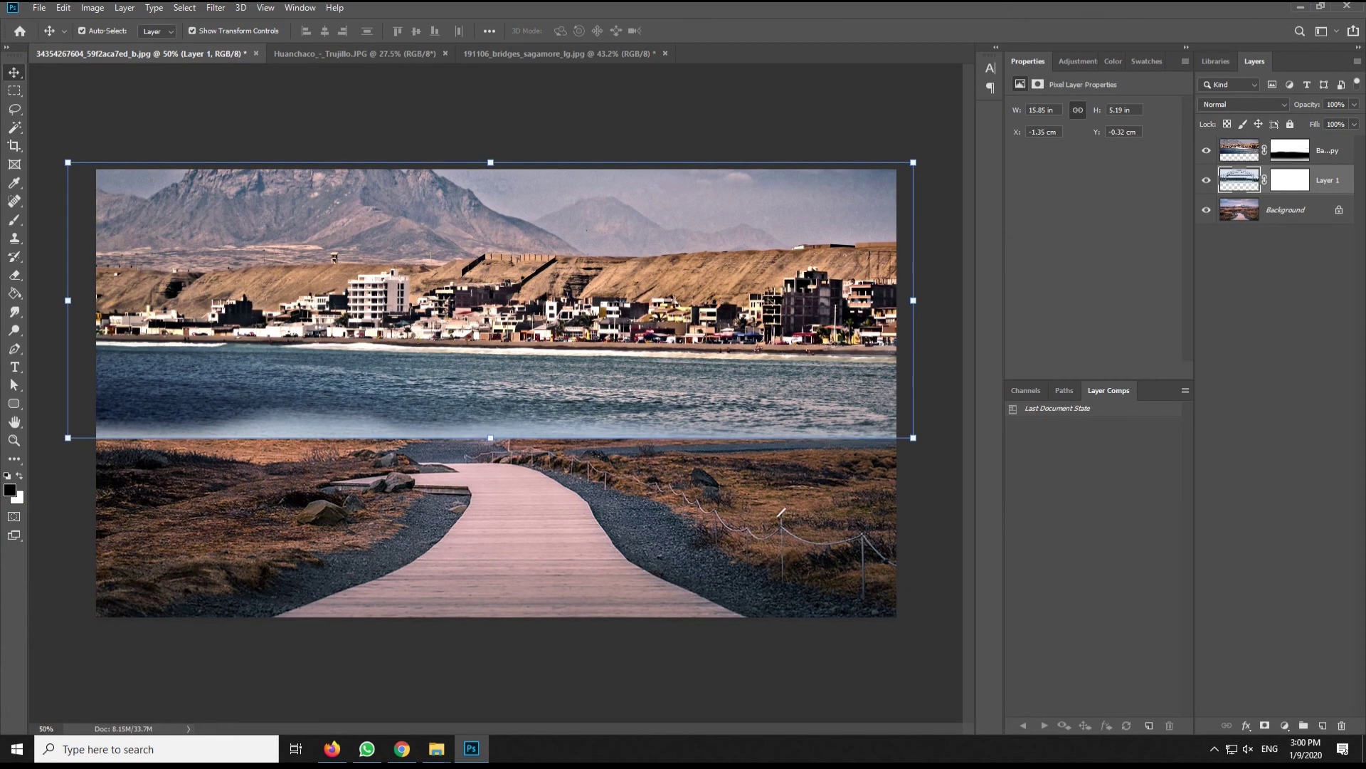
key("b")
left_click_drag(99, 448, 893, 444)
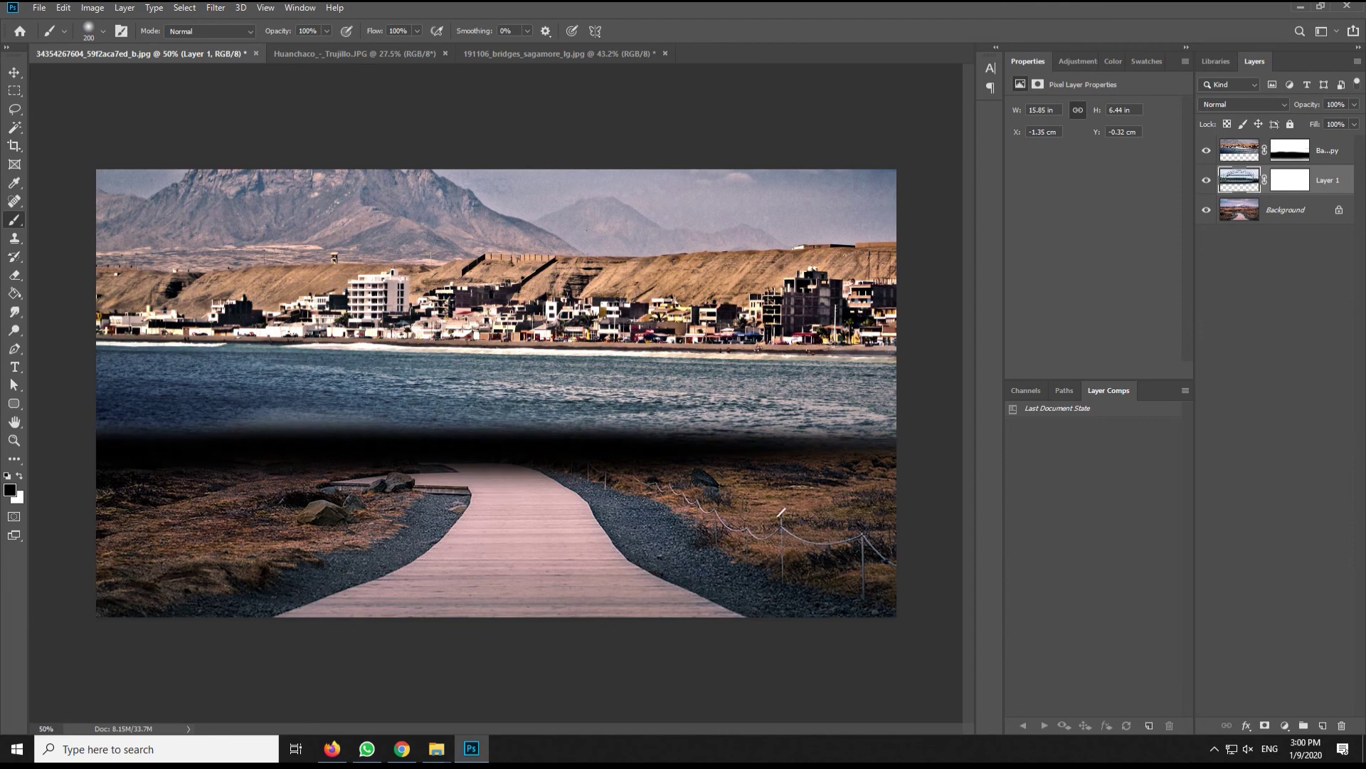
key("ctrl+z")
key("ctrl+z")
right_click(1324, 151)
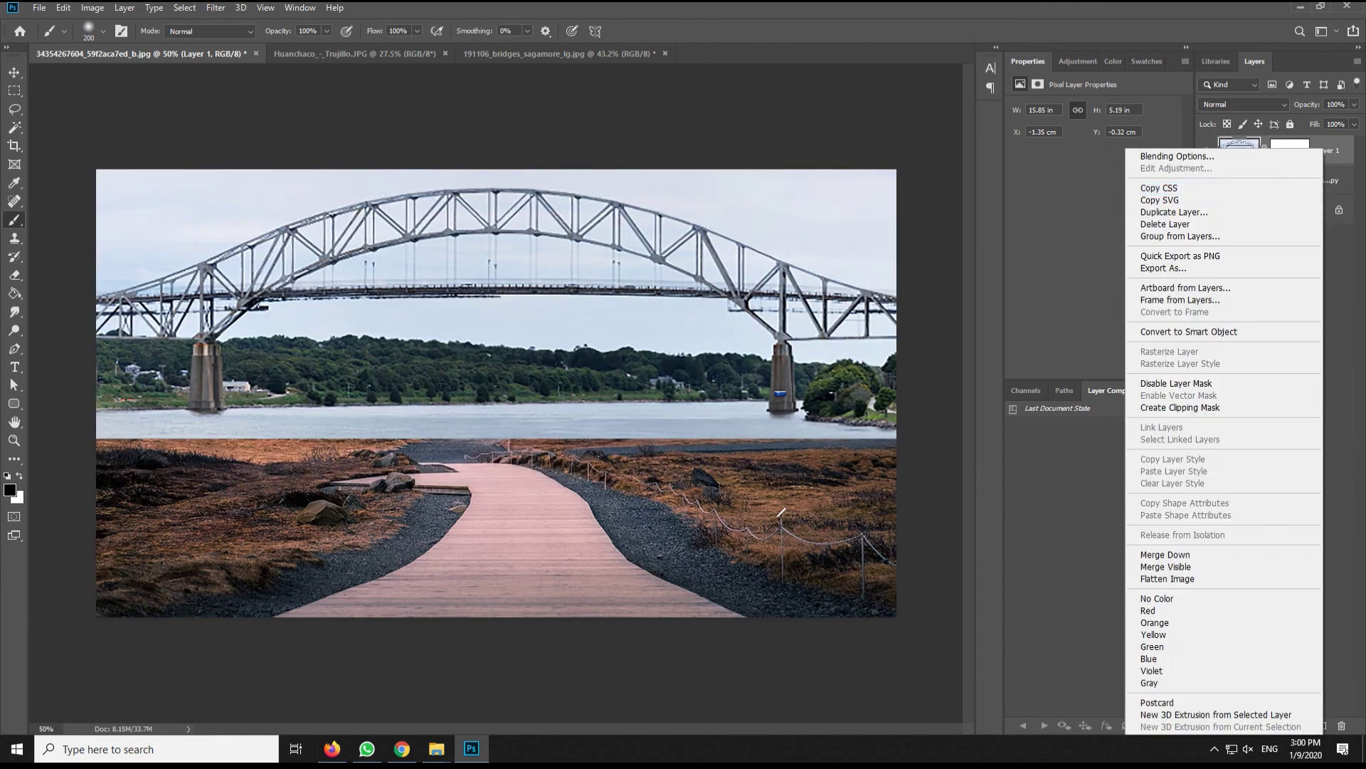
key("Escape")
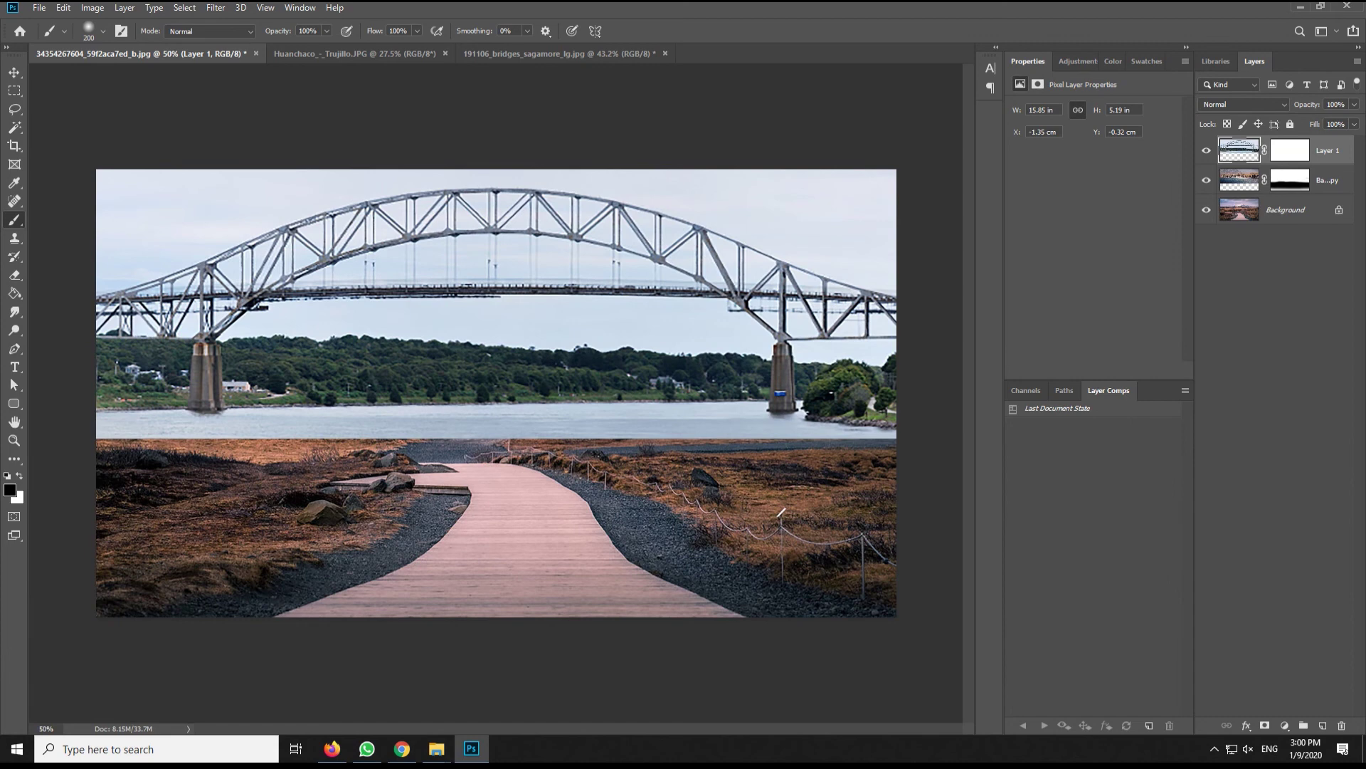
left_click_drag(107, 441, 889, 441)
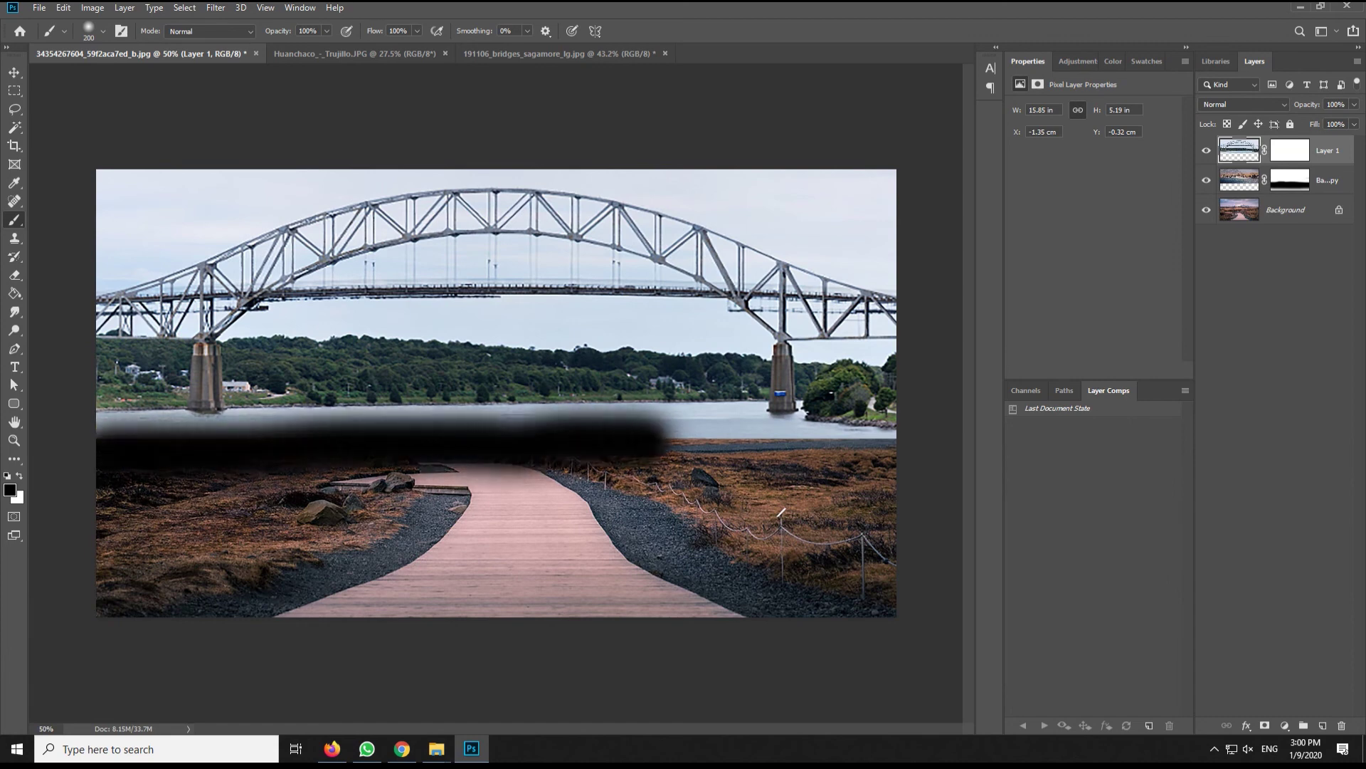
key("ctrl+z")
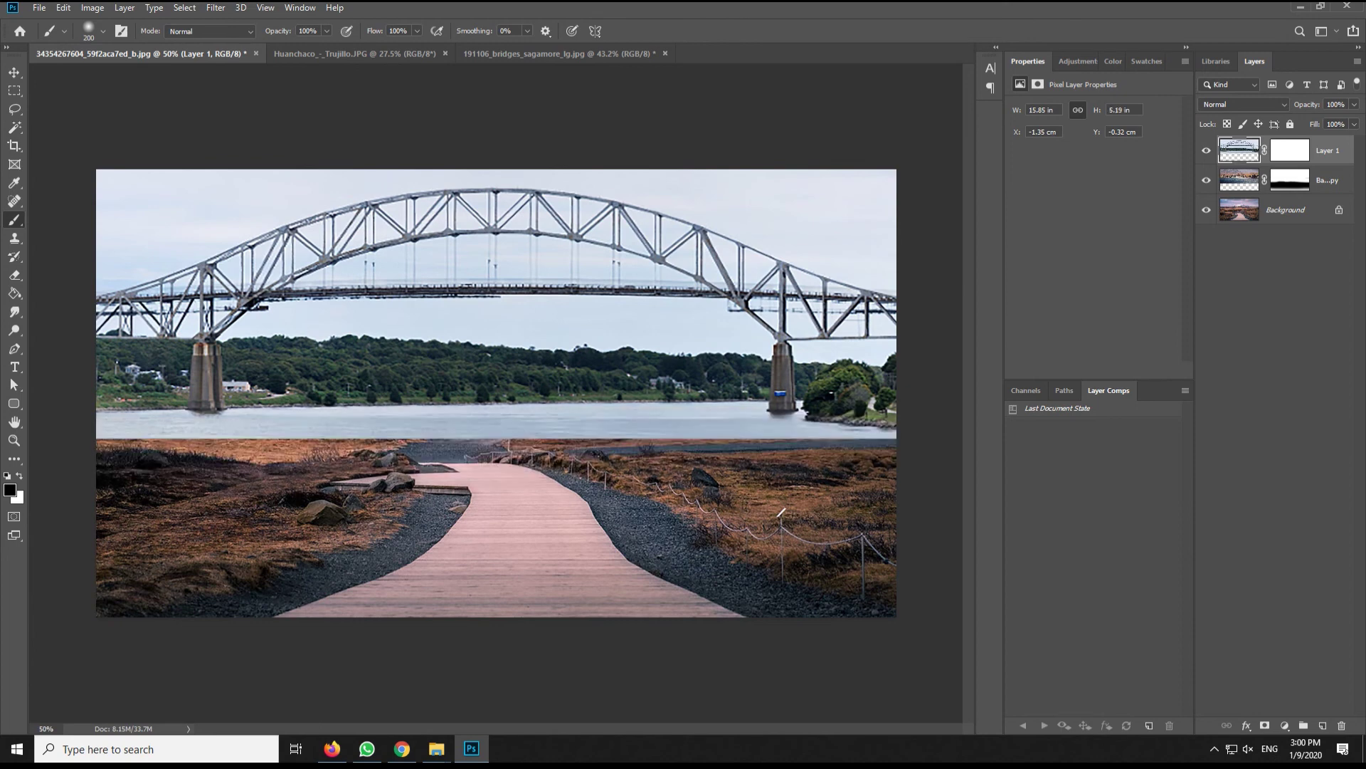
Delete the bridge layer's mask from its context menu
right_click(1338, 149)
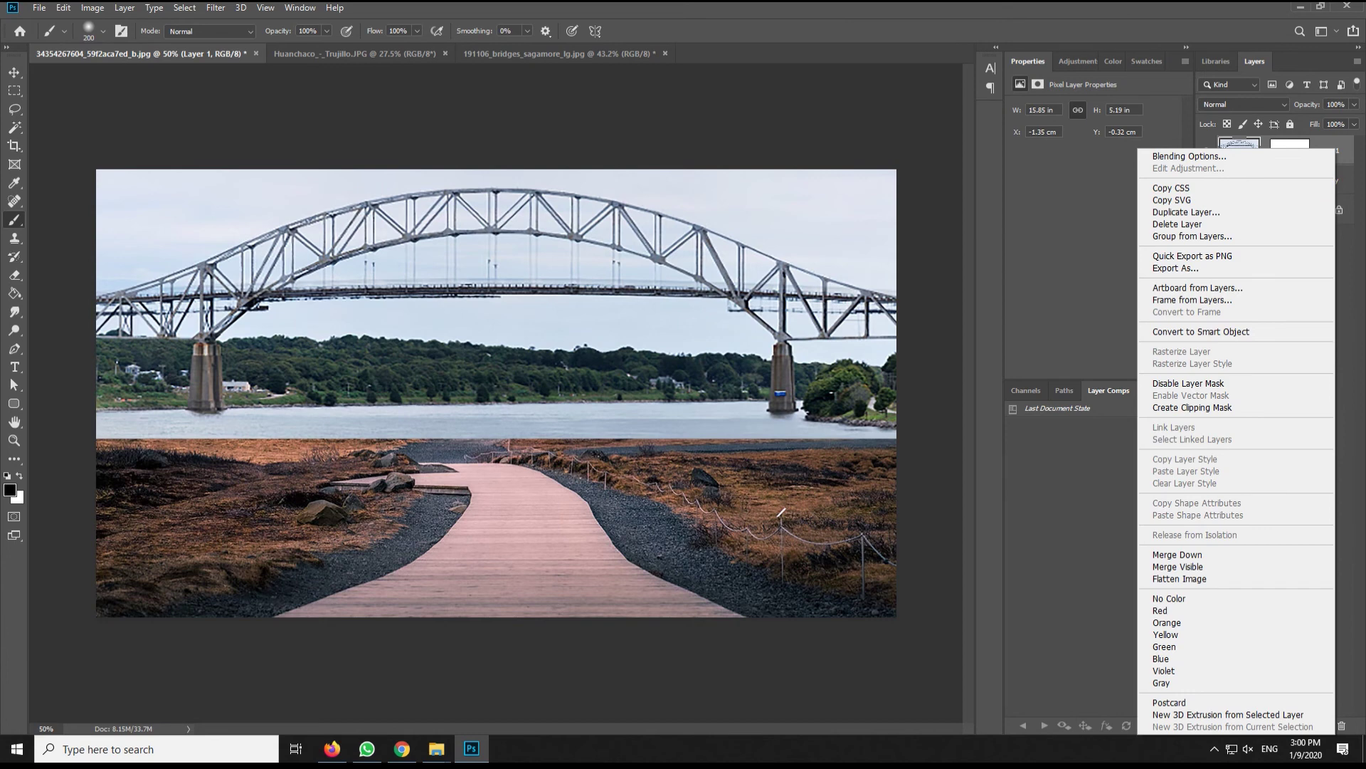
key("Escape")
right_click(1290, 146)
left_click(1260, 184)
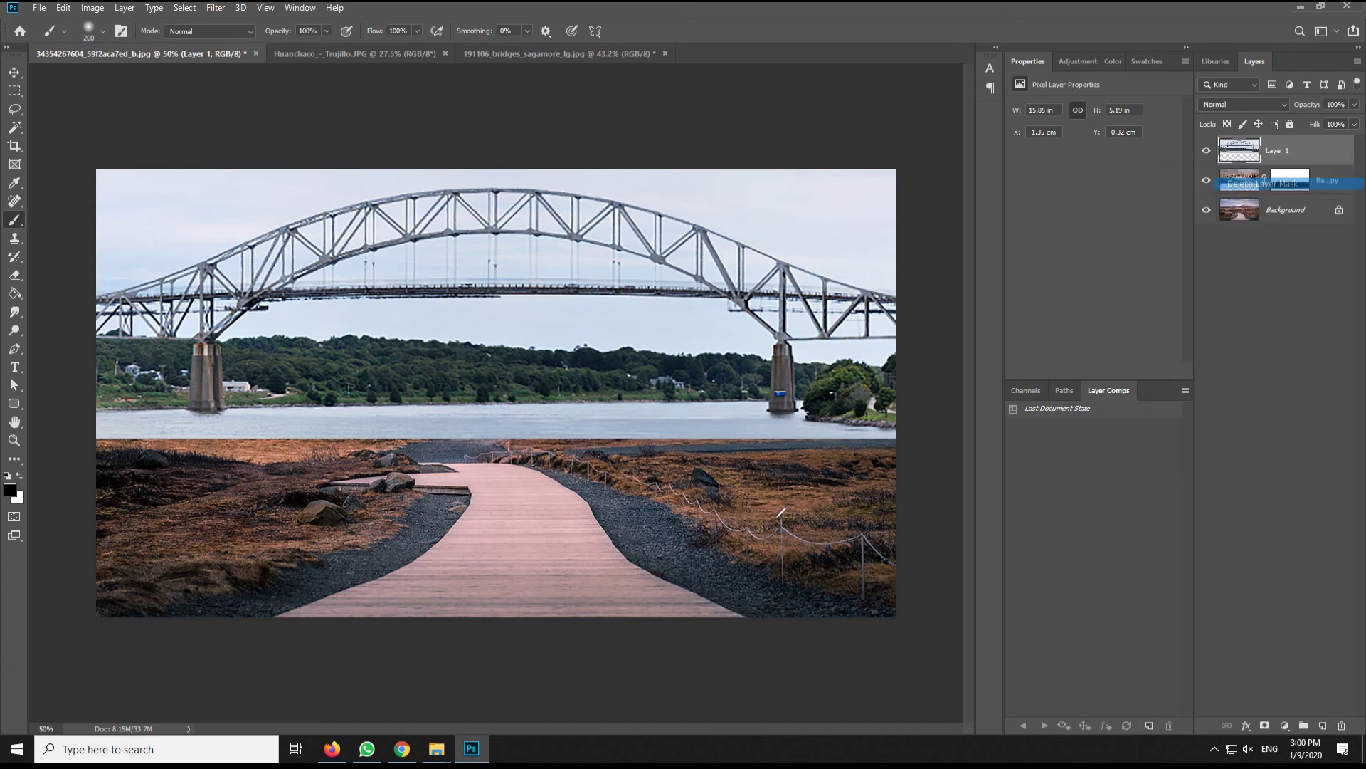
Add a new mask to the bridge layer and hide the boat and river by the right pier
left_click(1265, 725)
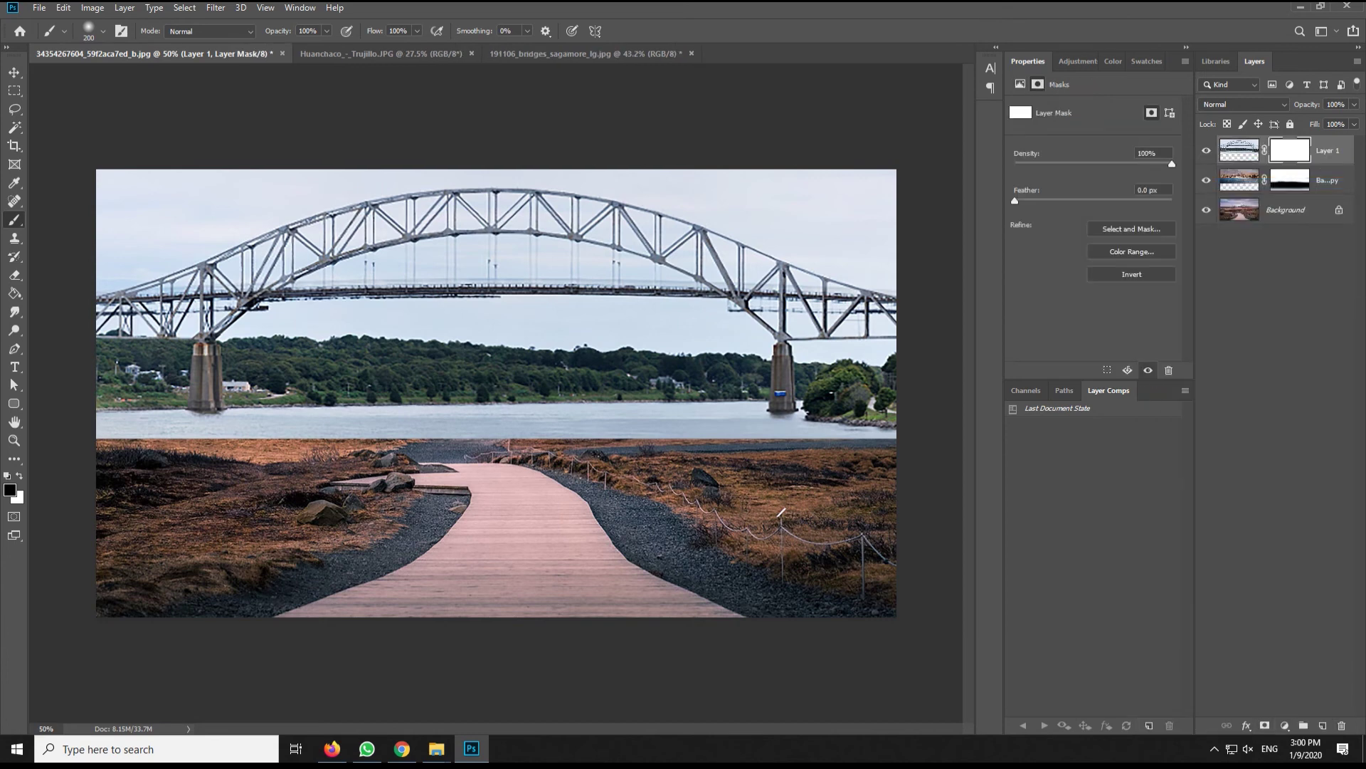
left_click_drag(875, 424, 756, 423)
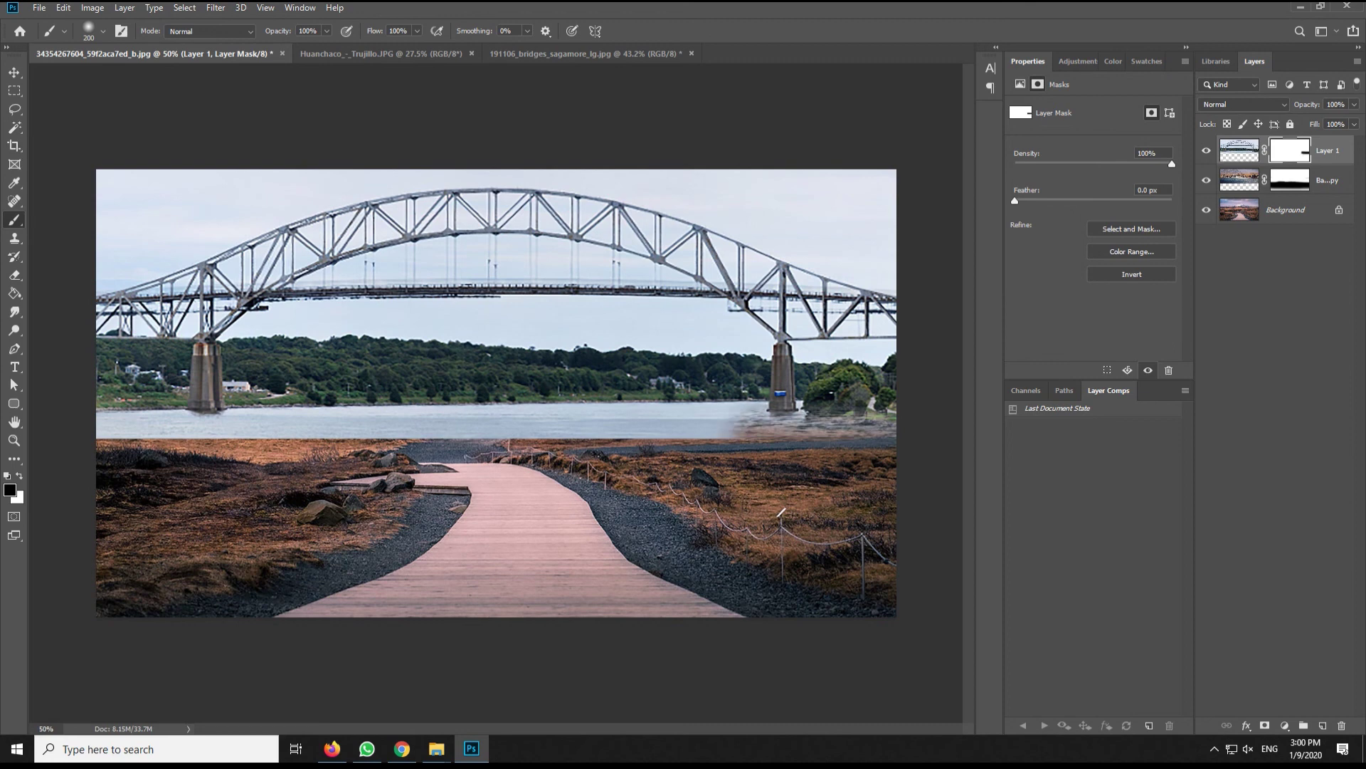
key("ctrl+z")
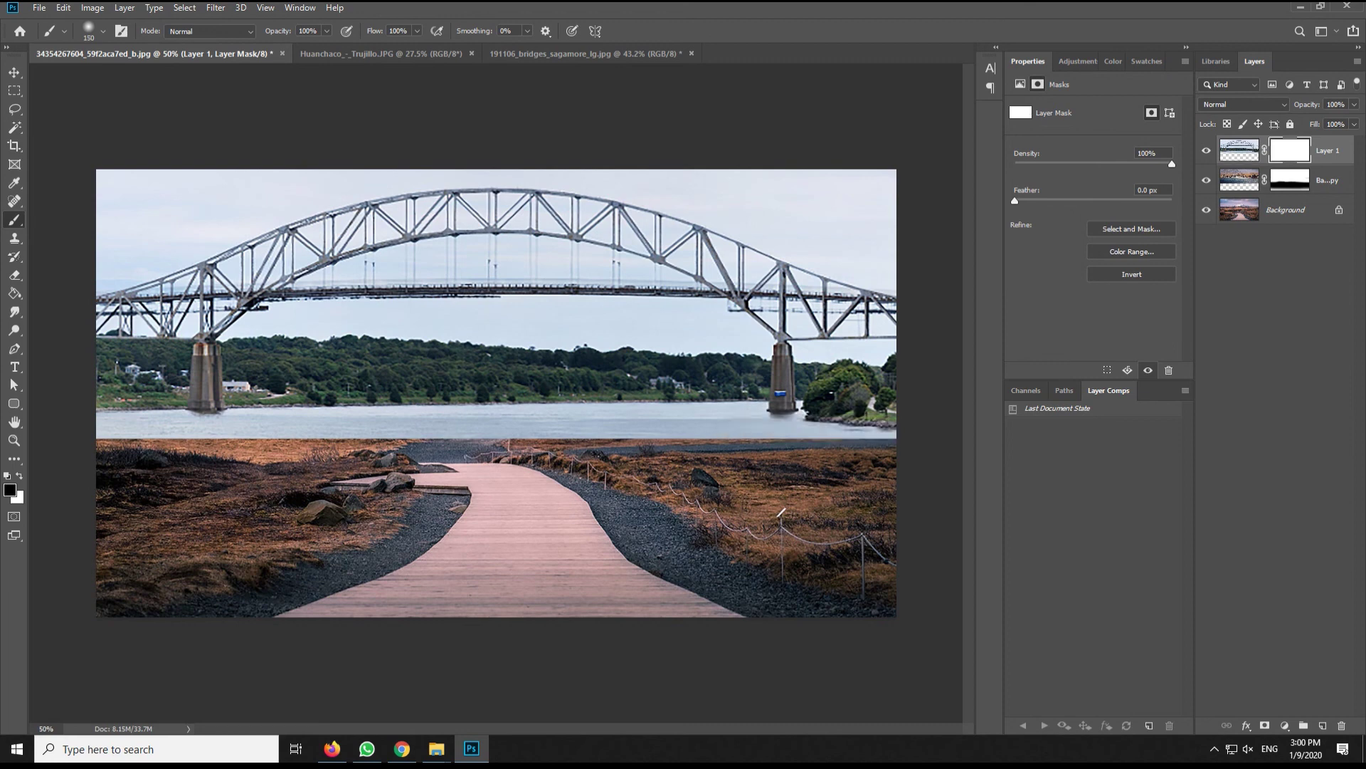
left_click(783, 410)
left_click(777, 415)
mouse_move(779, 416)
left_mouse_down()
mouse_move(711, 417)
mouse_move(893, 423)
left_mouse_up()
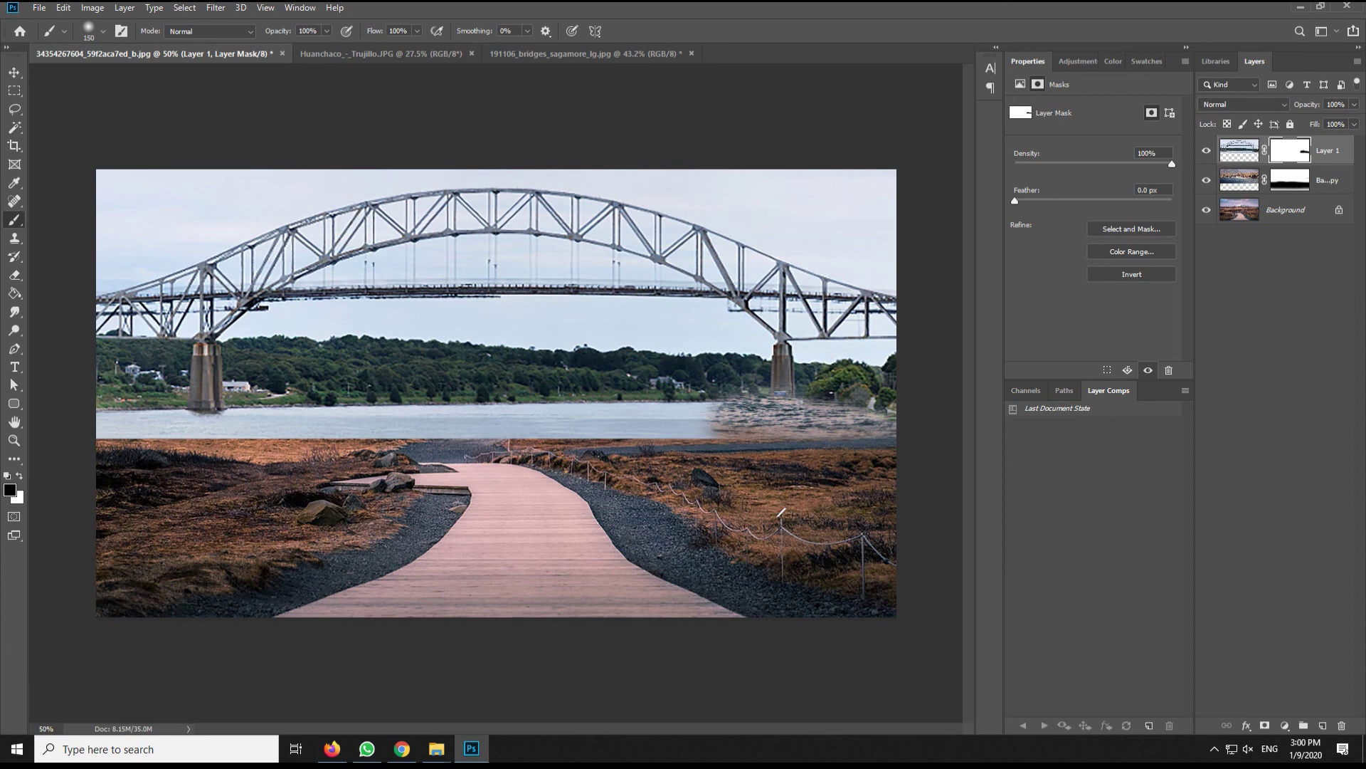
Extend the river blend leftward across the image with a smaller brush, finishing at the left edge
left_click_drag(797, 427, 882, 409)
left_click_drag(719, 416, 99, 419)
key("bracketleft")
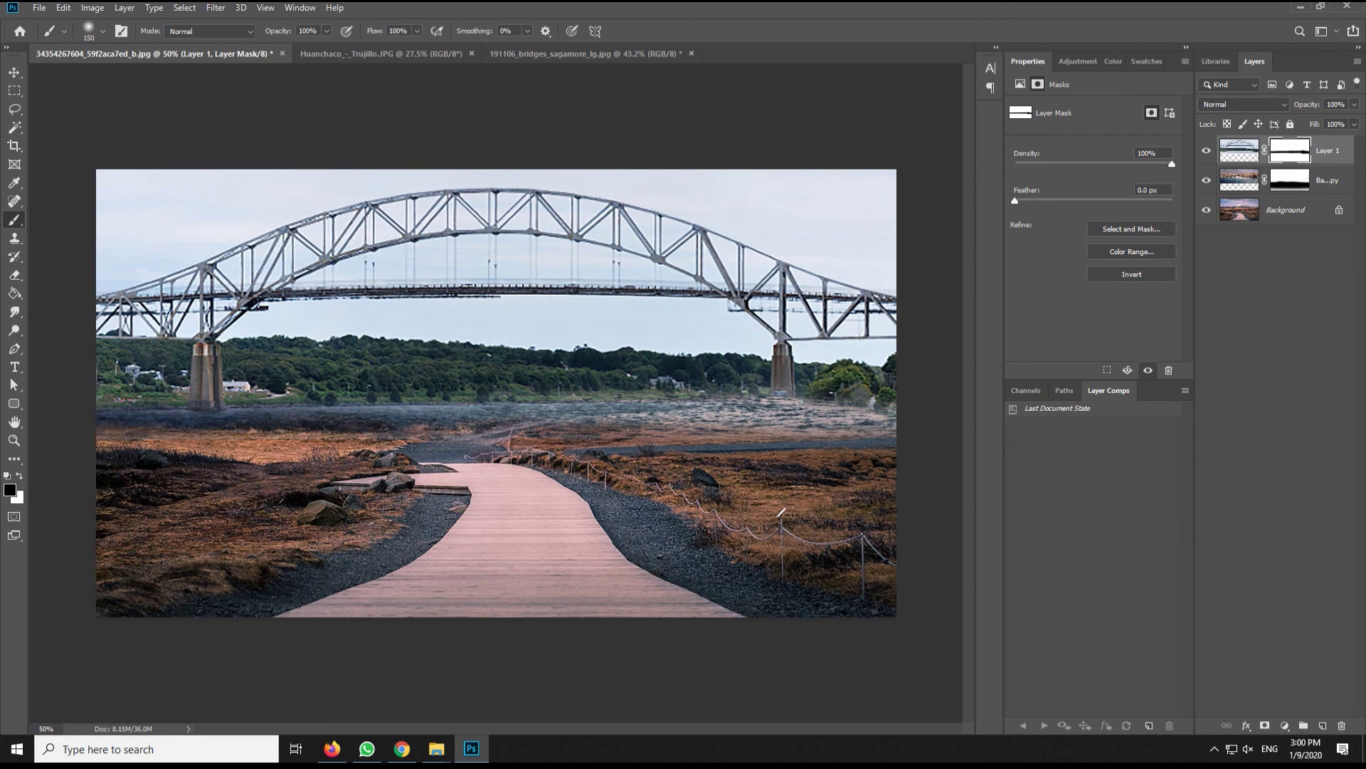
left_click_drag(183, 413, 130, 413)
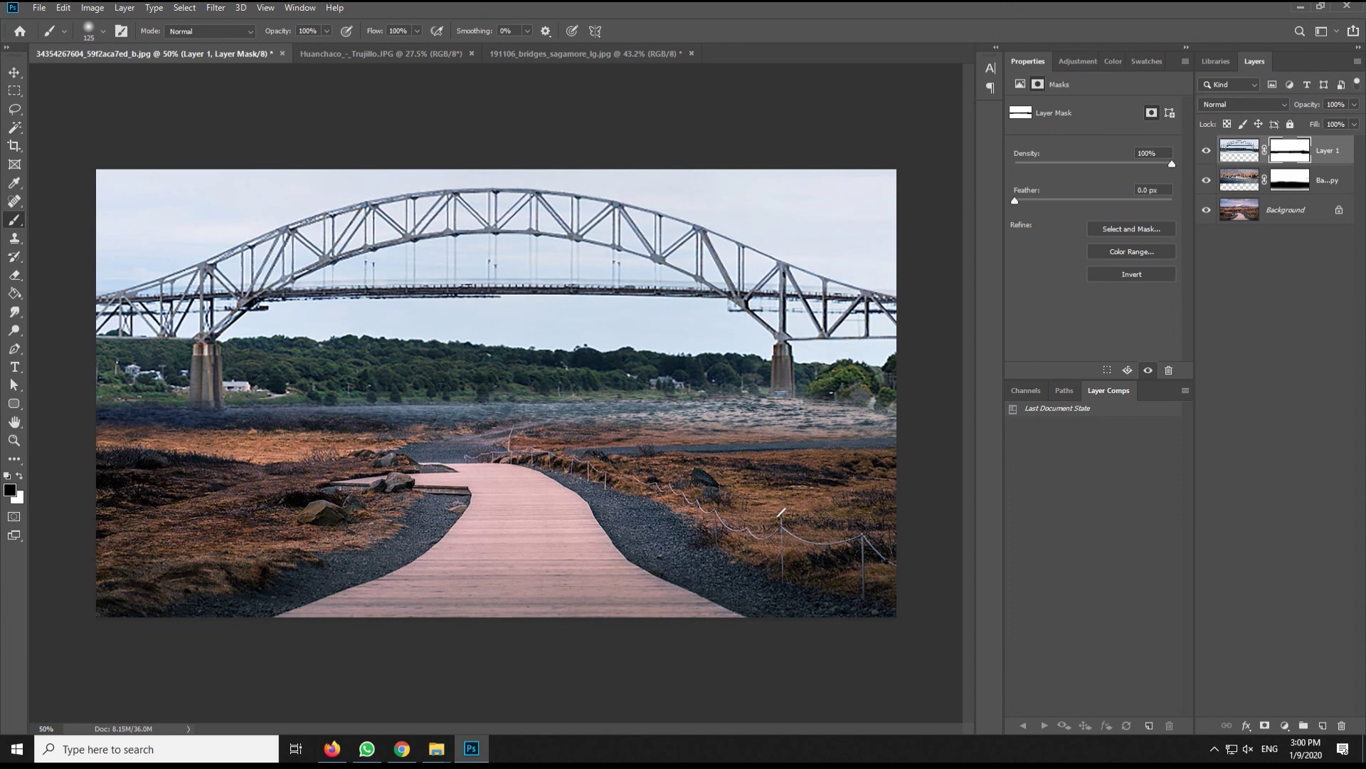
left_click_drag(548, 408, 399, 409)
left_click_drag(331, 409, 225, 410)
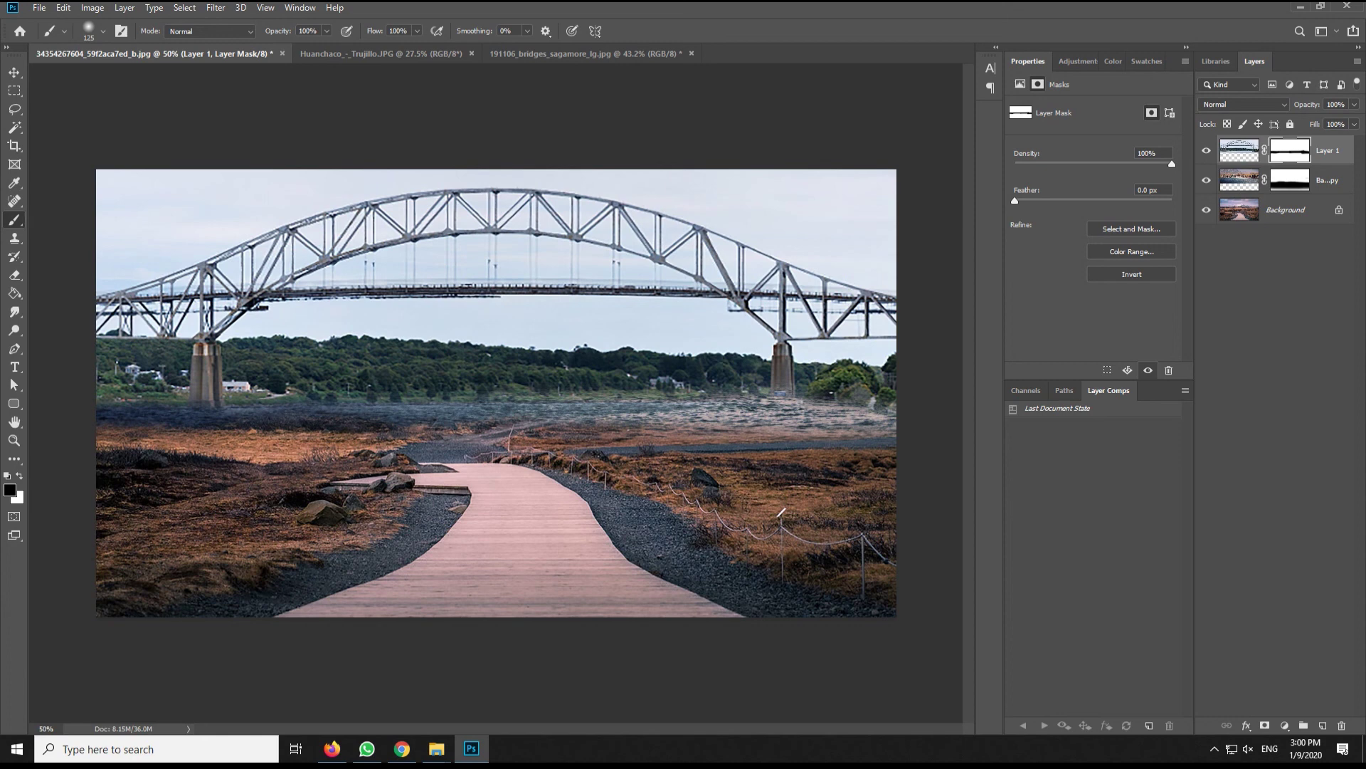